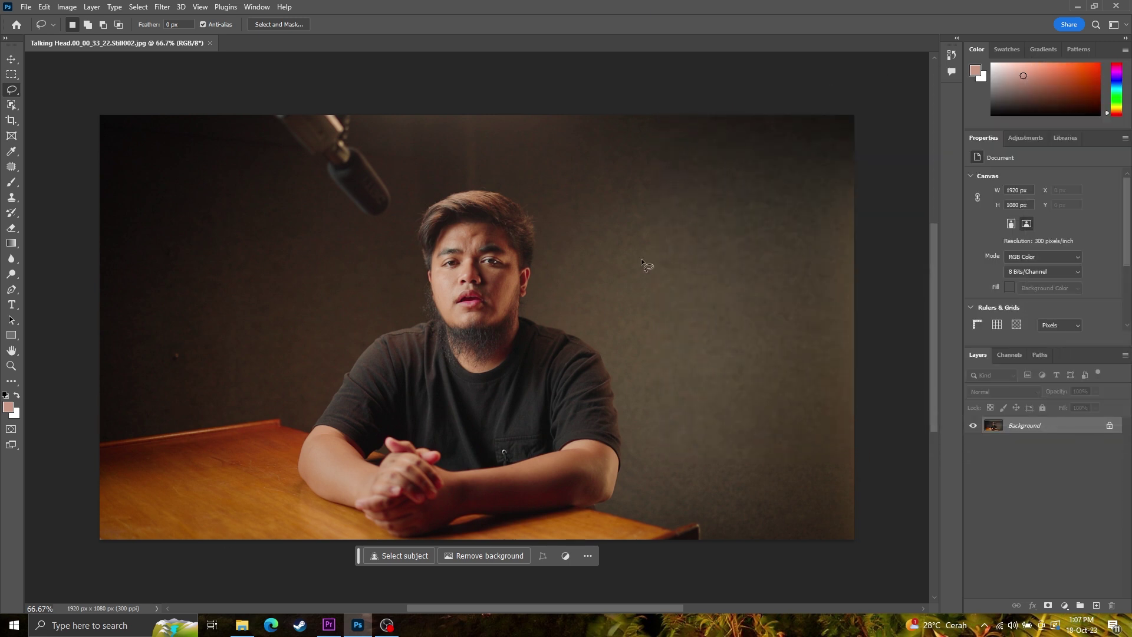
Lasso a rounded area at the back edge of the table beside the man and generate "a cup of tea" there with Generative Fill.
drag(615, 223, 678, 325)
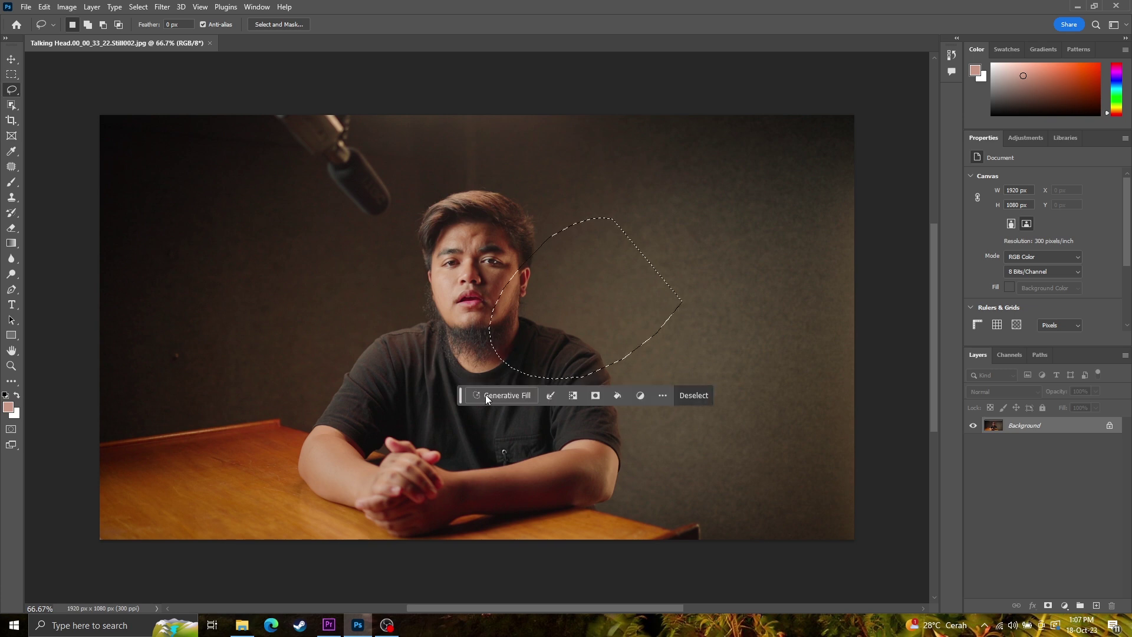
click(382, 266)
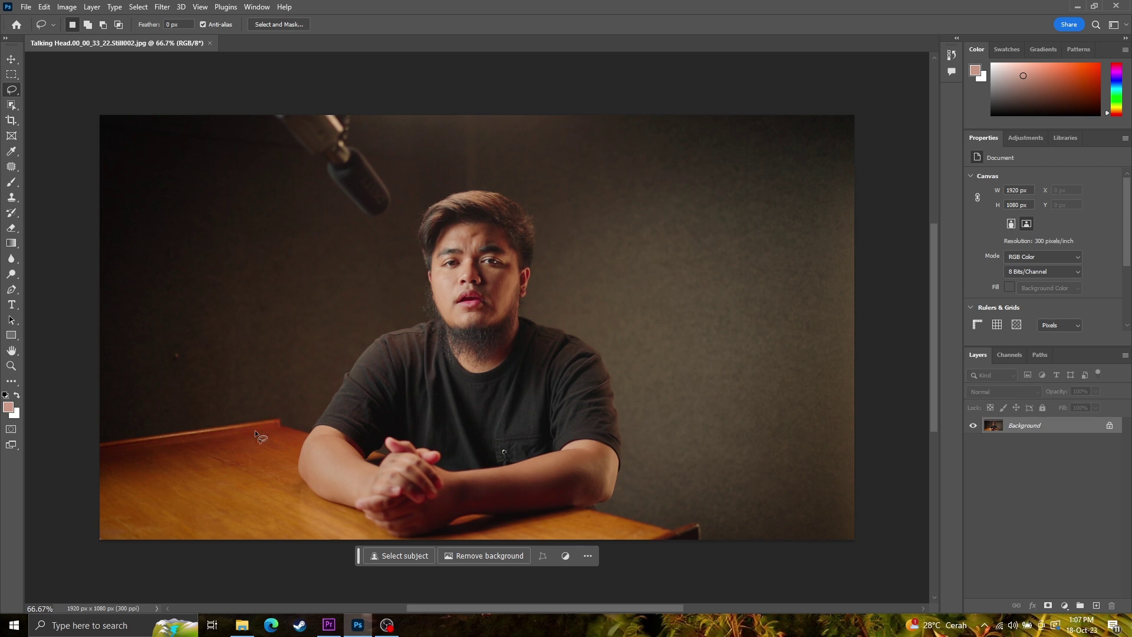
mouse_move(250, 429)
mouse_down()
mouse_move(254, 447)
mouse_move(251, 431)
mouse_up()
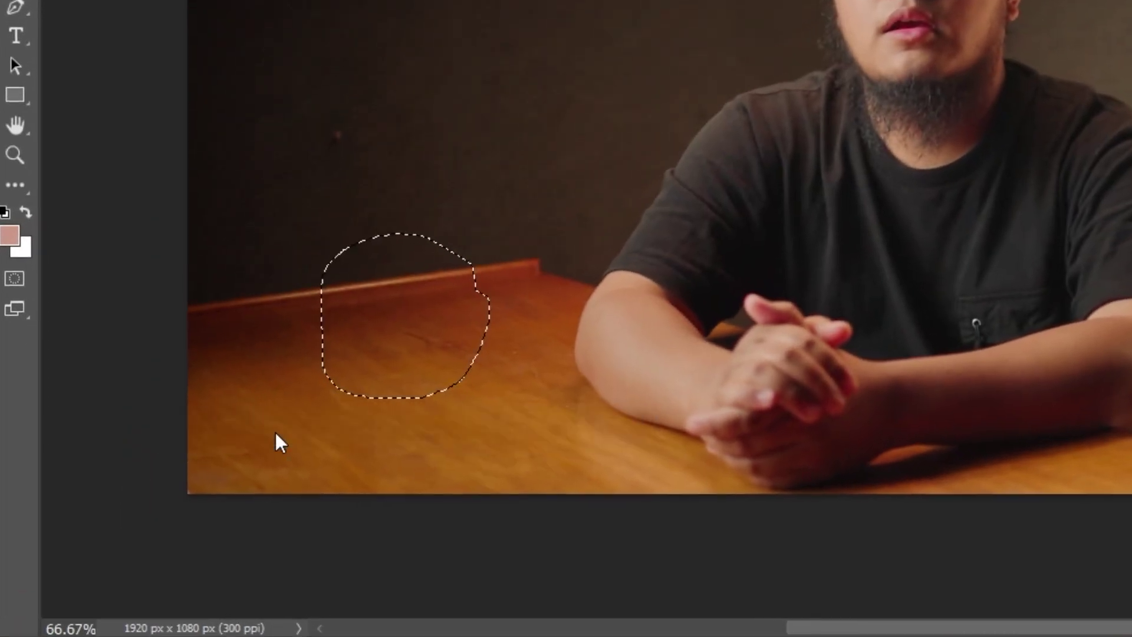
click(293, 413)
text(a cup of tea)
key(Return)
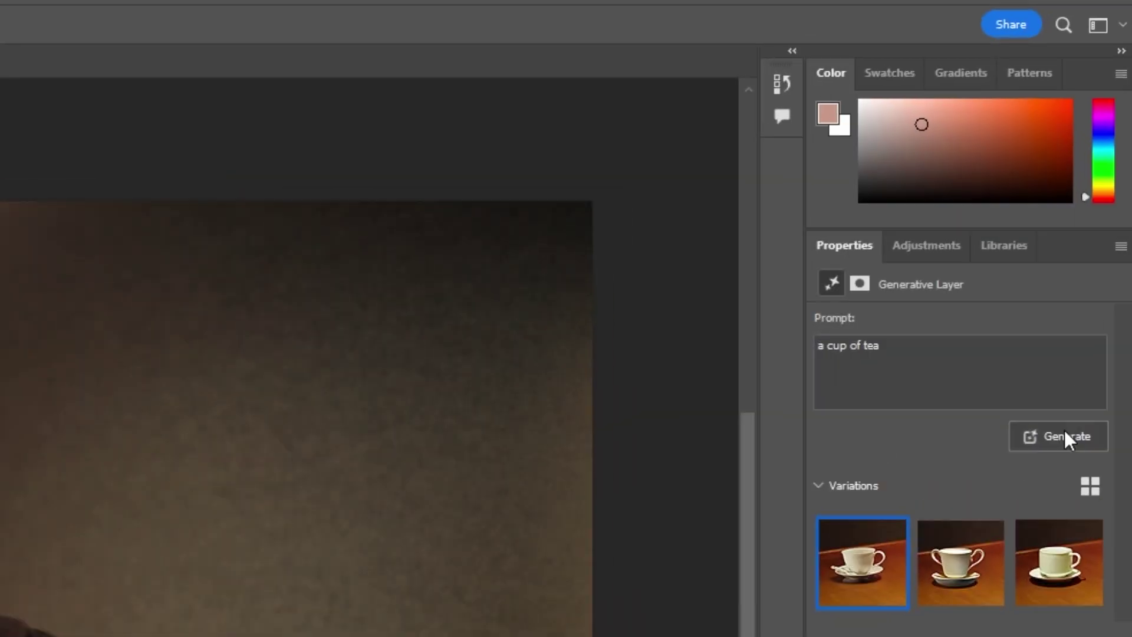
Generate more variations of the cup of tea and choose the pale green cup, the last variation.
click(1096, 235)
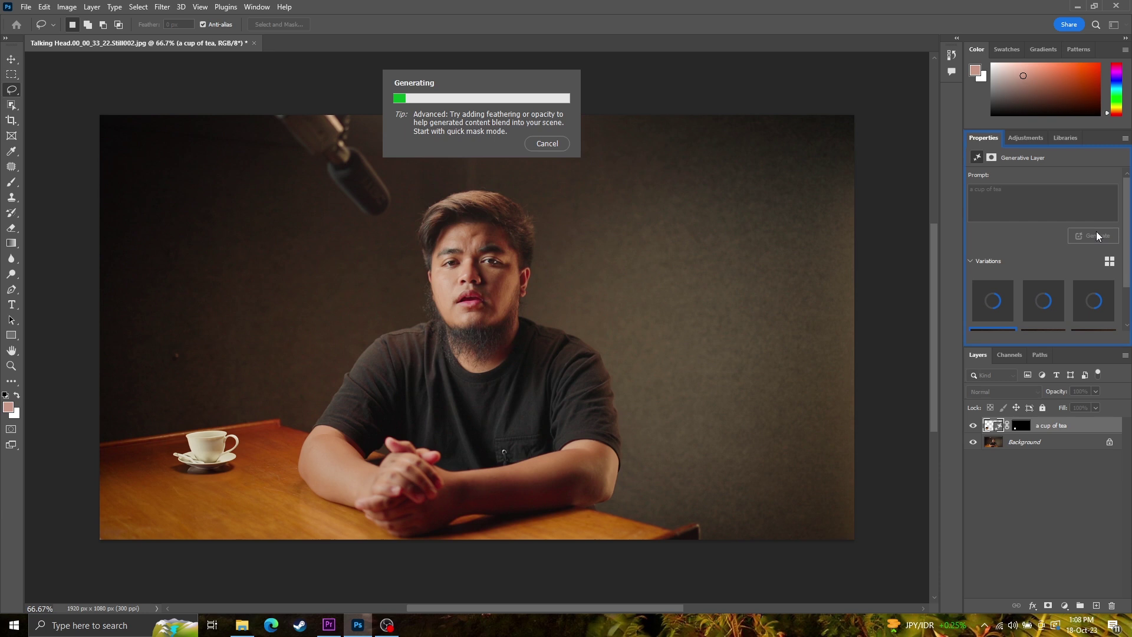
click(1094, 301)
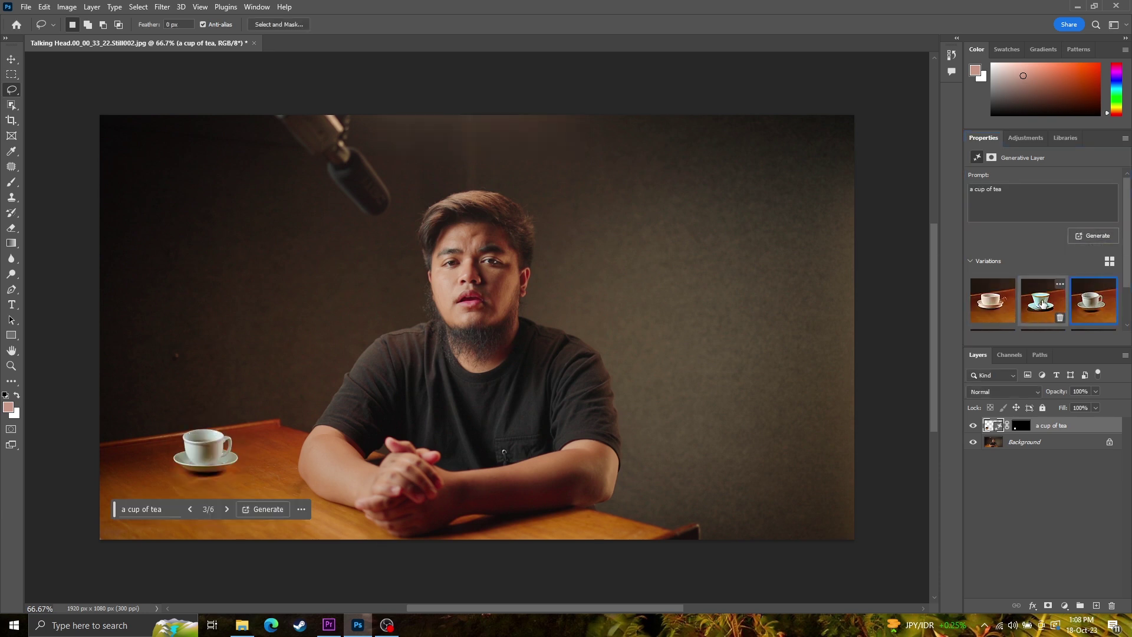
scroll(1042, 304, down, 1)
click(1089, 317)
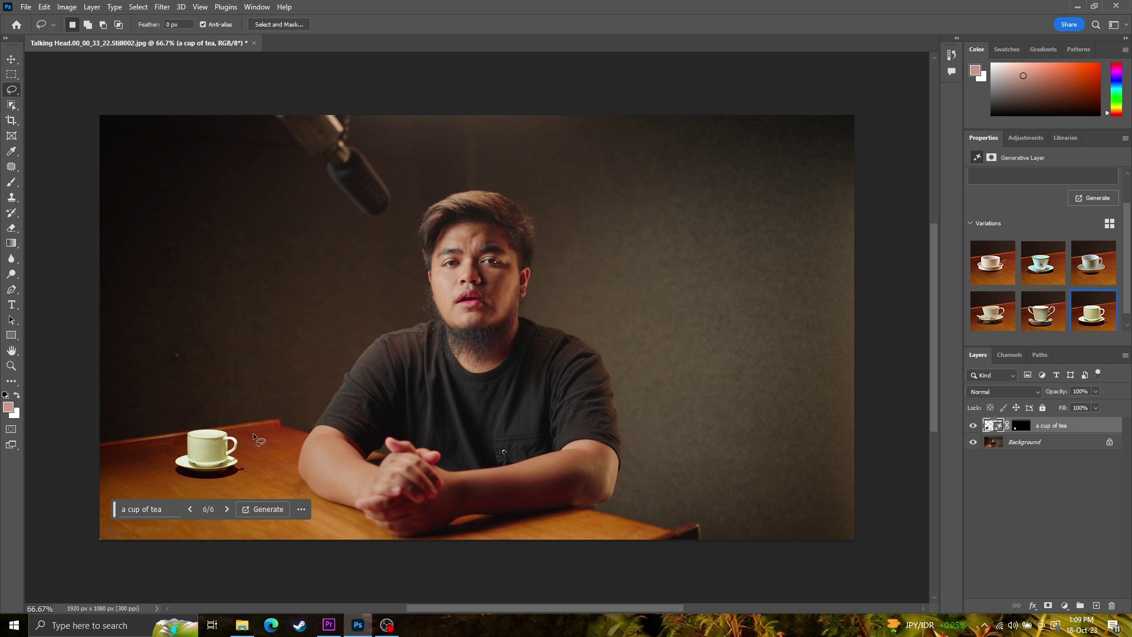
Paint black on the cup layer's mask with a small soft brush at 13% hardness to remove the harsh shadow edges around the saucer.
drag(147, 454, 402, 525)
mouse_move(462, 607)
mouse_down()
mouse_move(535, 608)
mouse_move(444, 604)
mouse_up()
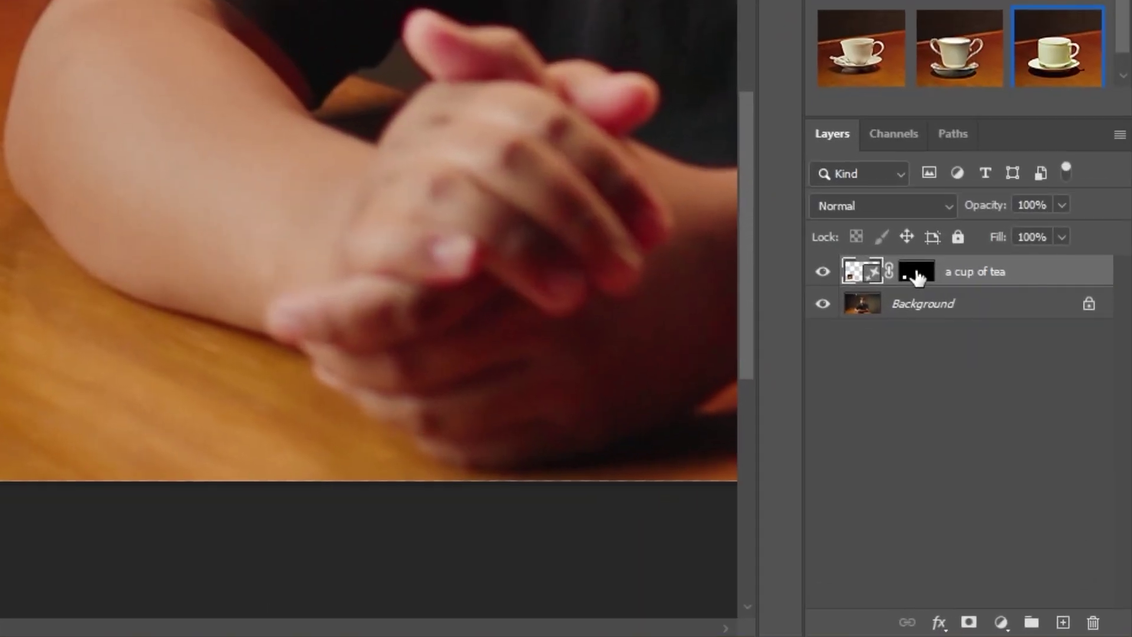
click(1020, 426)
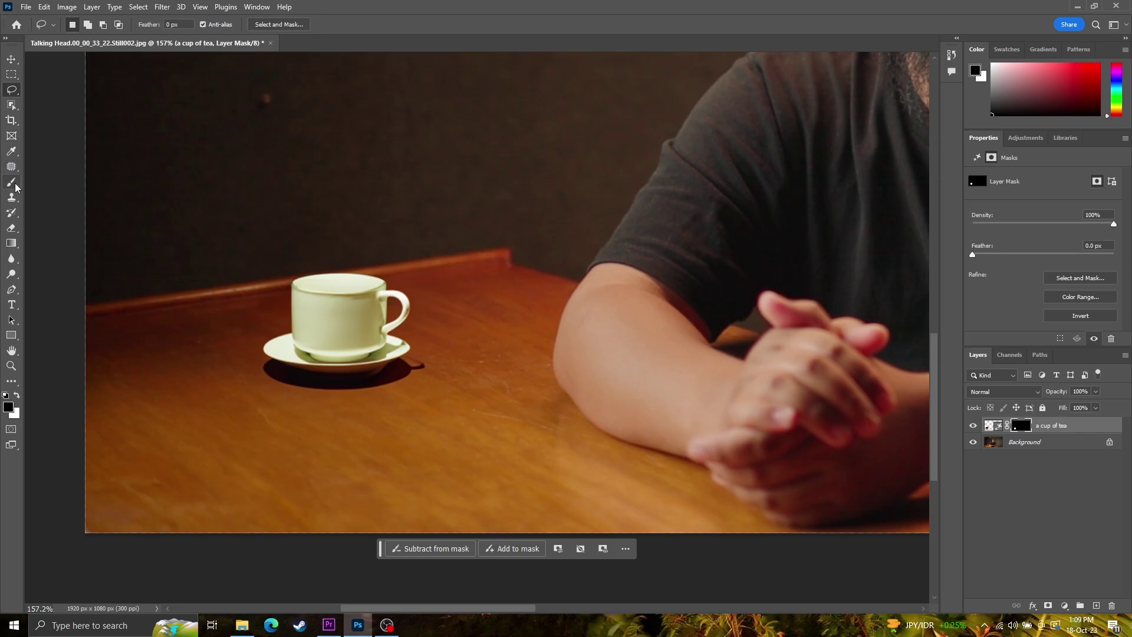
click(14, 184)
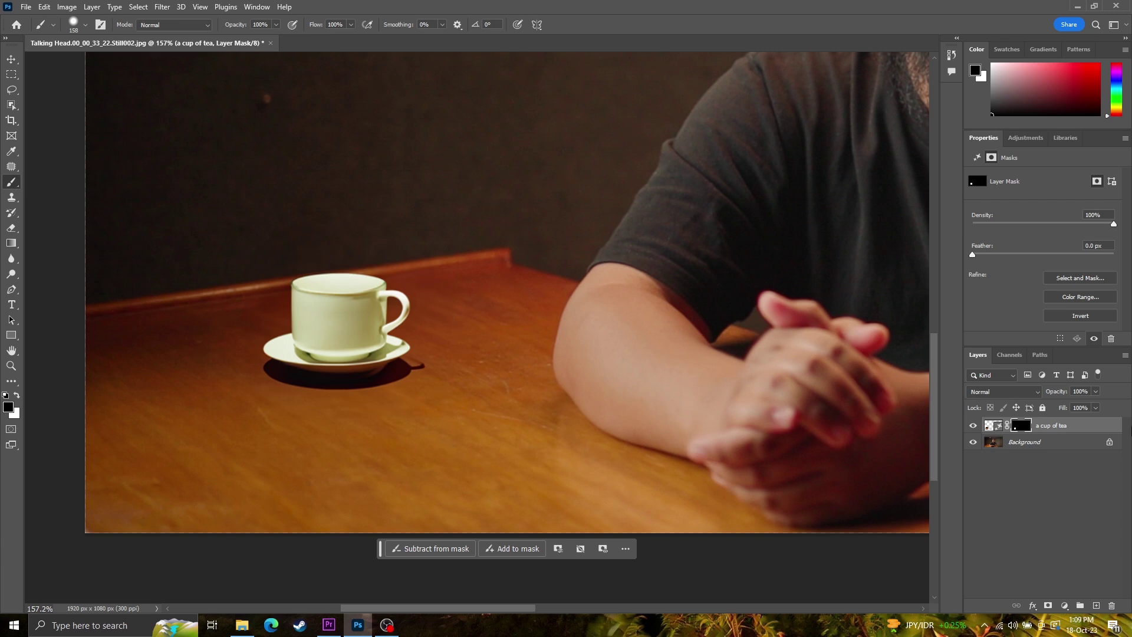
right_click(455, 366)
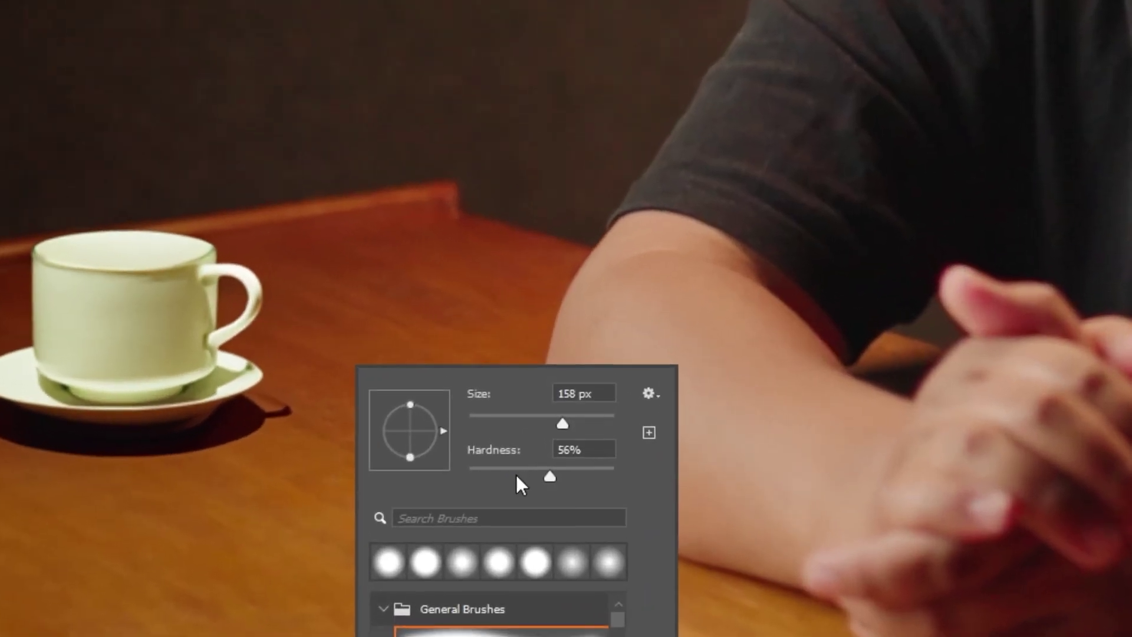
click(492, 424)
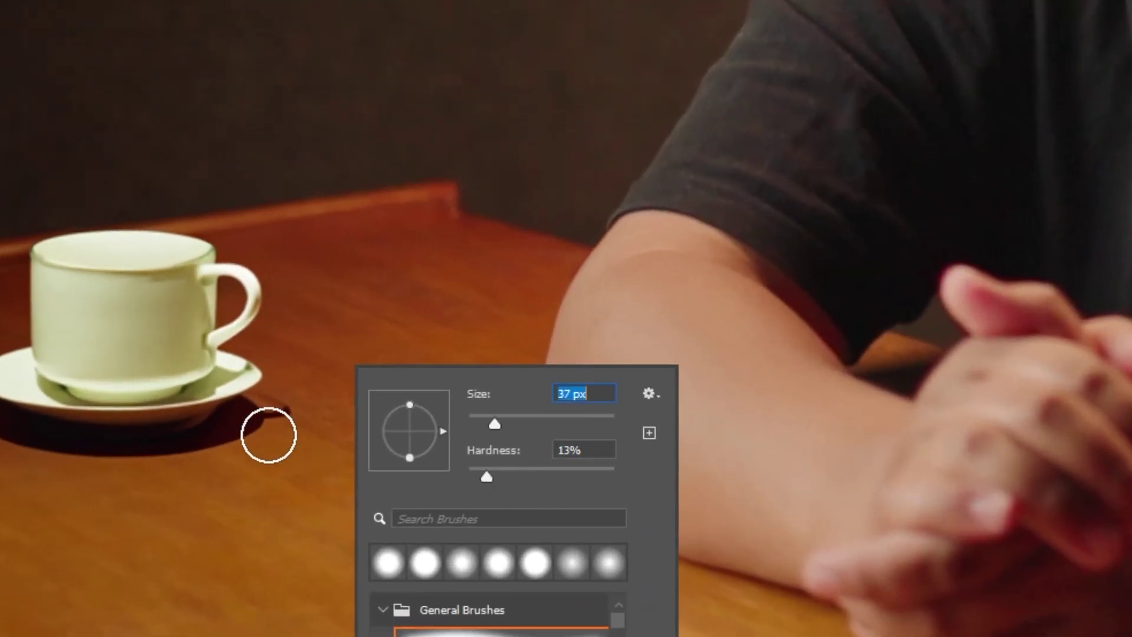
click(273, 470)
drag(295, 430, 295, 434)
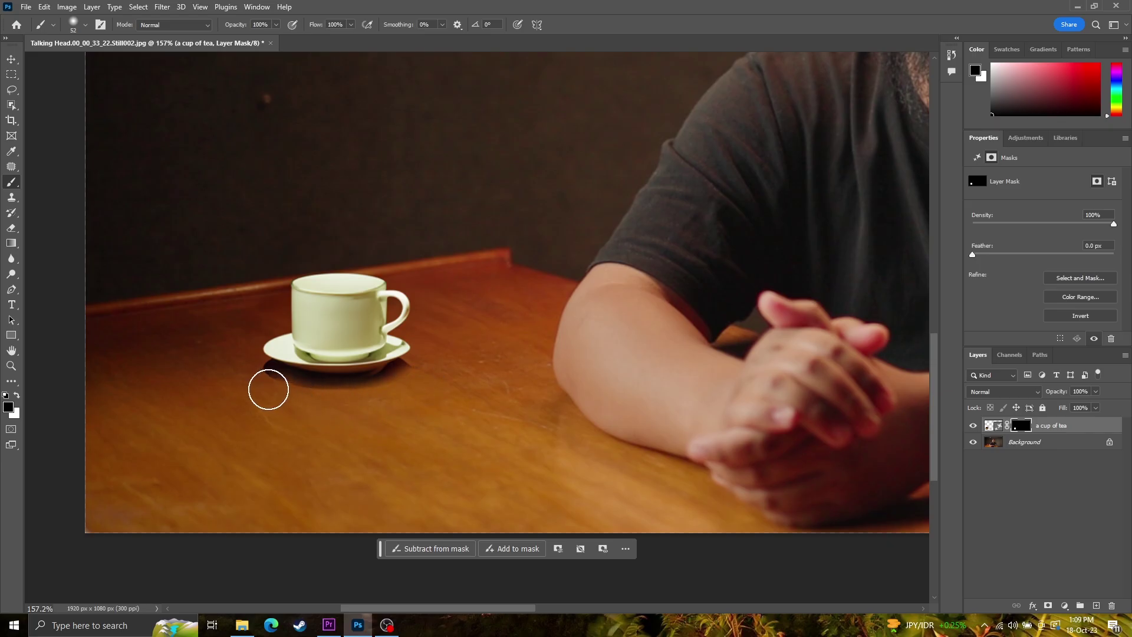
Select the wall area beside the man with the Polygonal Lasso, generate "a picture on a frame", and choose the third variation.
scroll(455, 474, down, 5)
drag(441, 610, 506, 610)
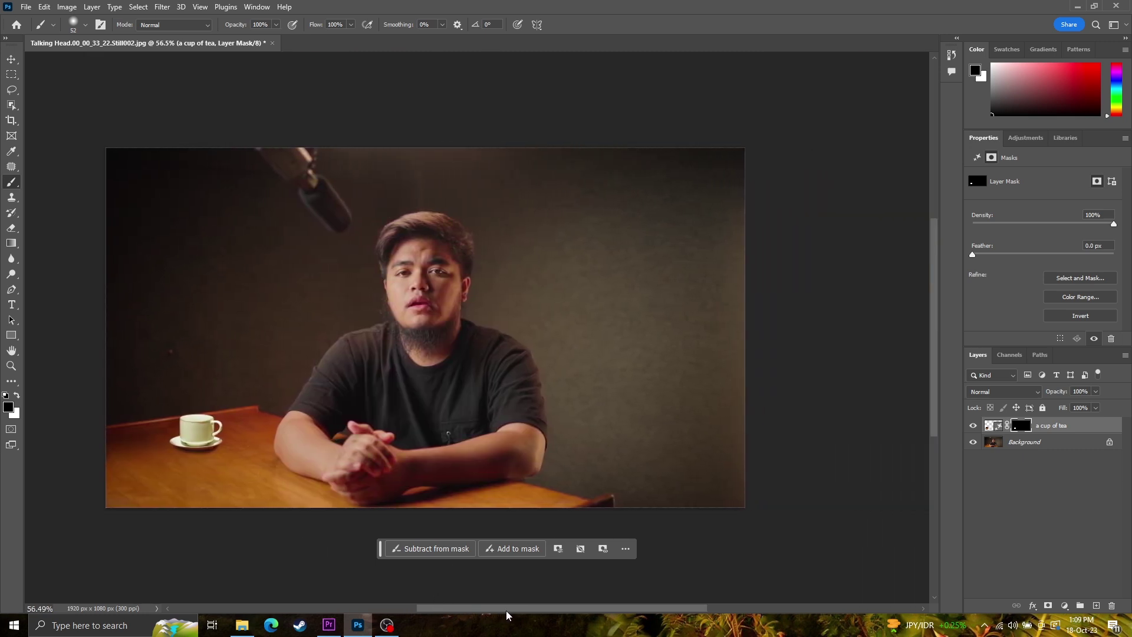
click(11, 91)
drag(761, 198, 503, 199)
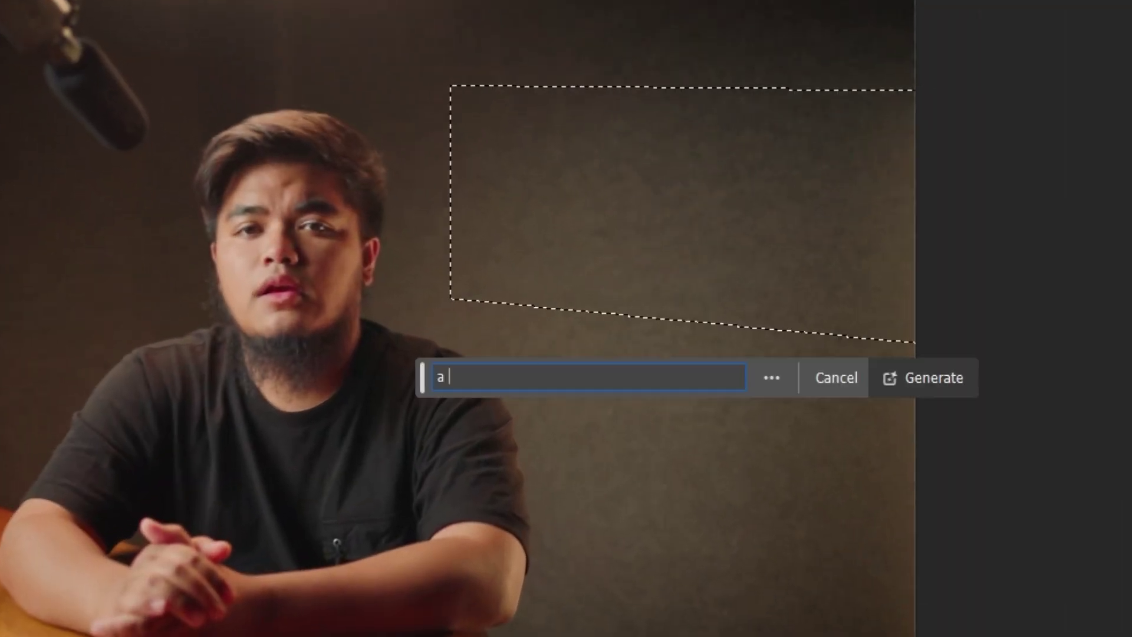
text(picture on a frame)
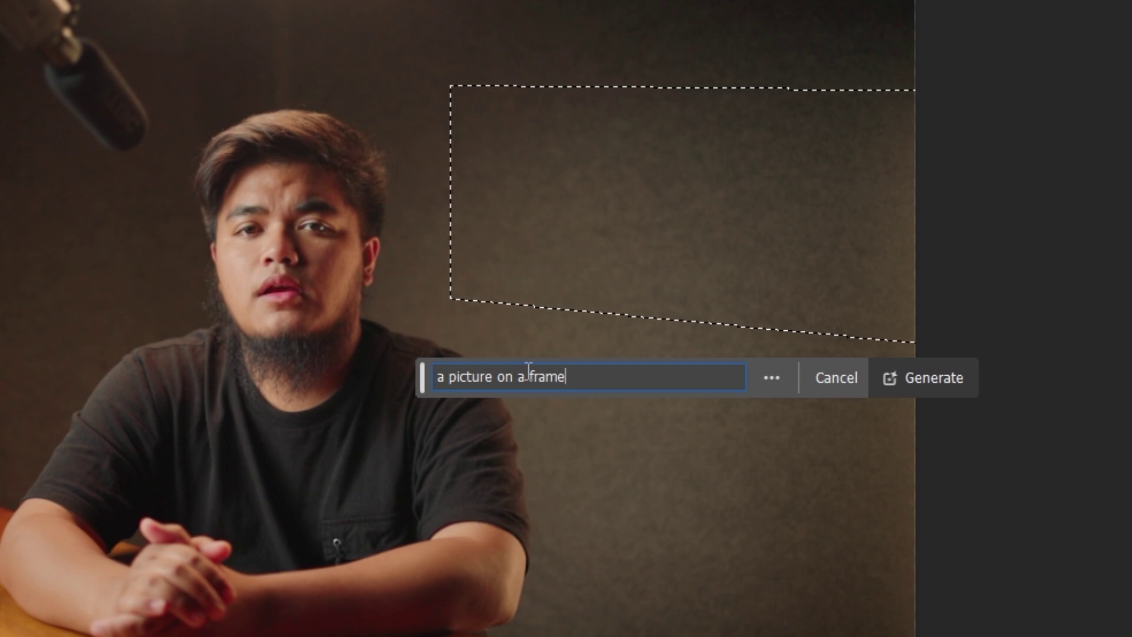
key(Return)
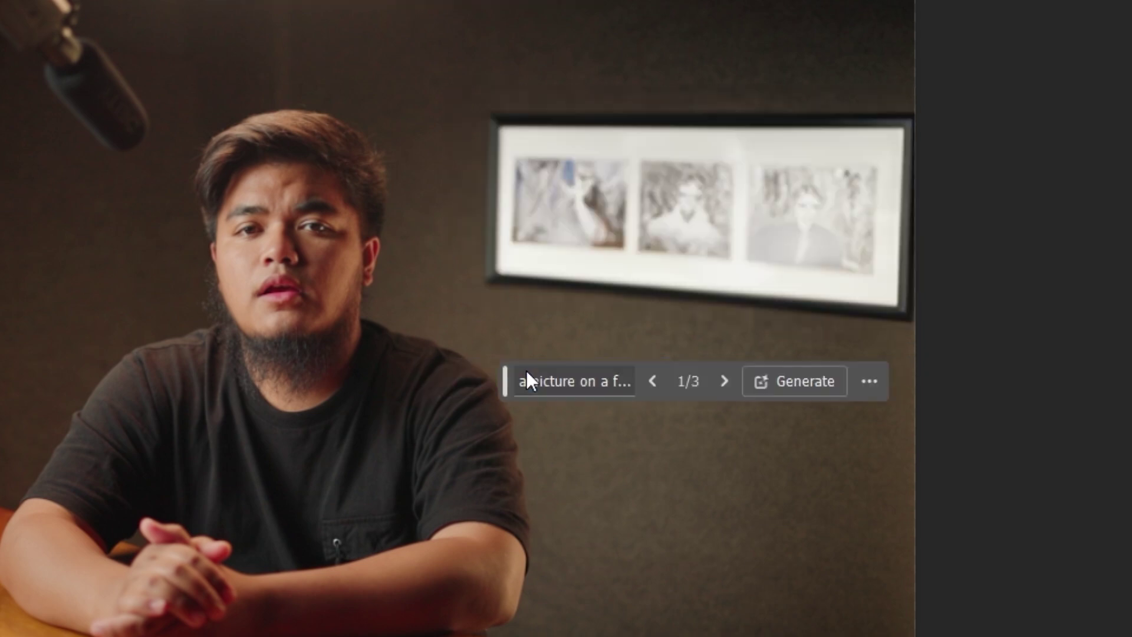
click(1043, 300)
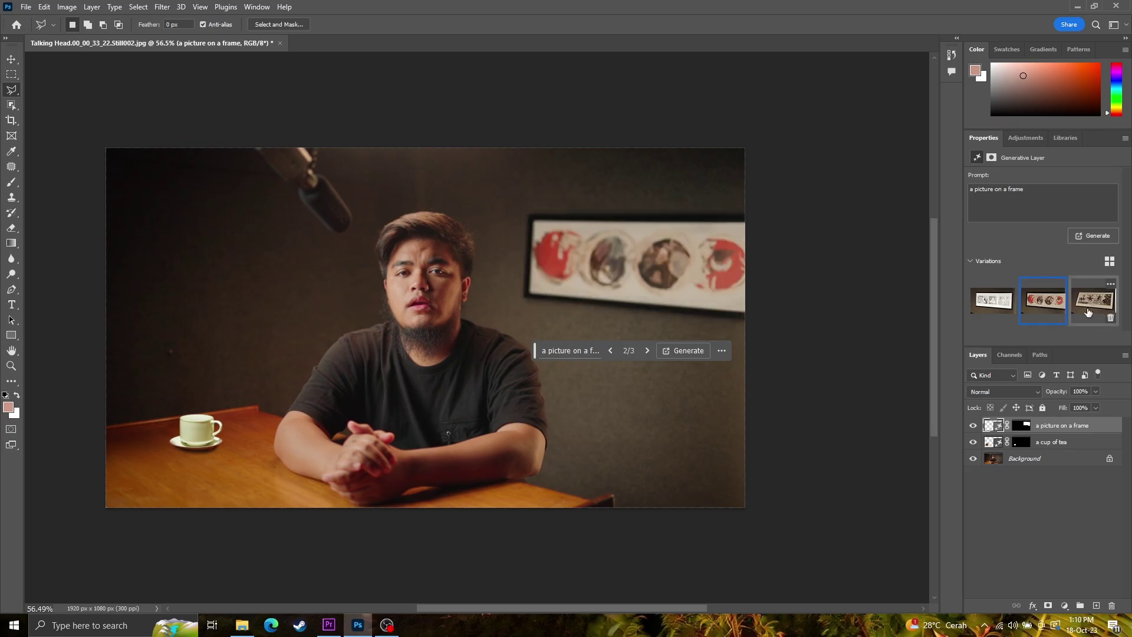
click(1089, 313)
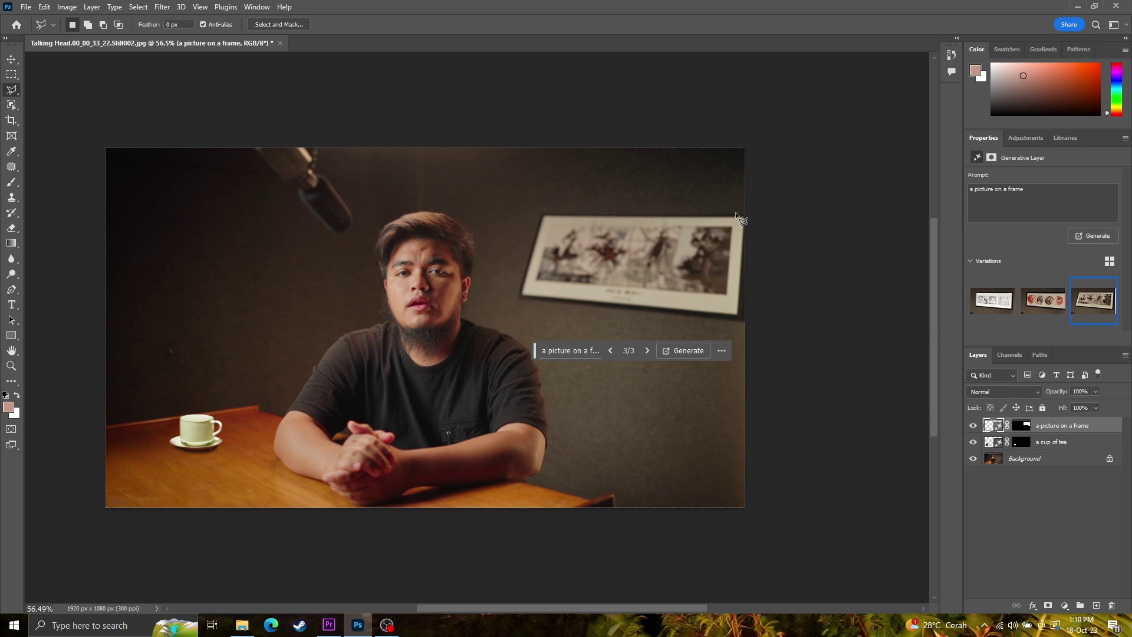
Transform the picture layer by moving its corners individually so the slanted frame hangs straight on the wall.
click(43, 7)
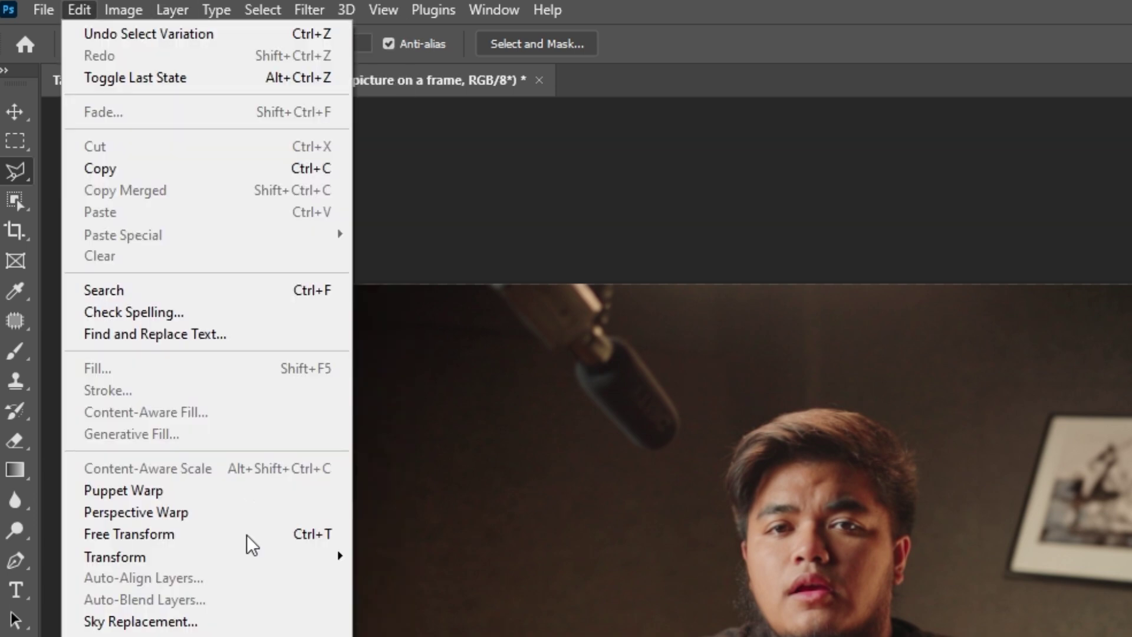
mouse_move(240, 557)
click(416, 260)
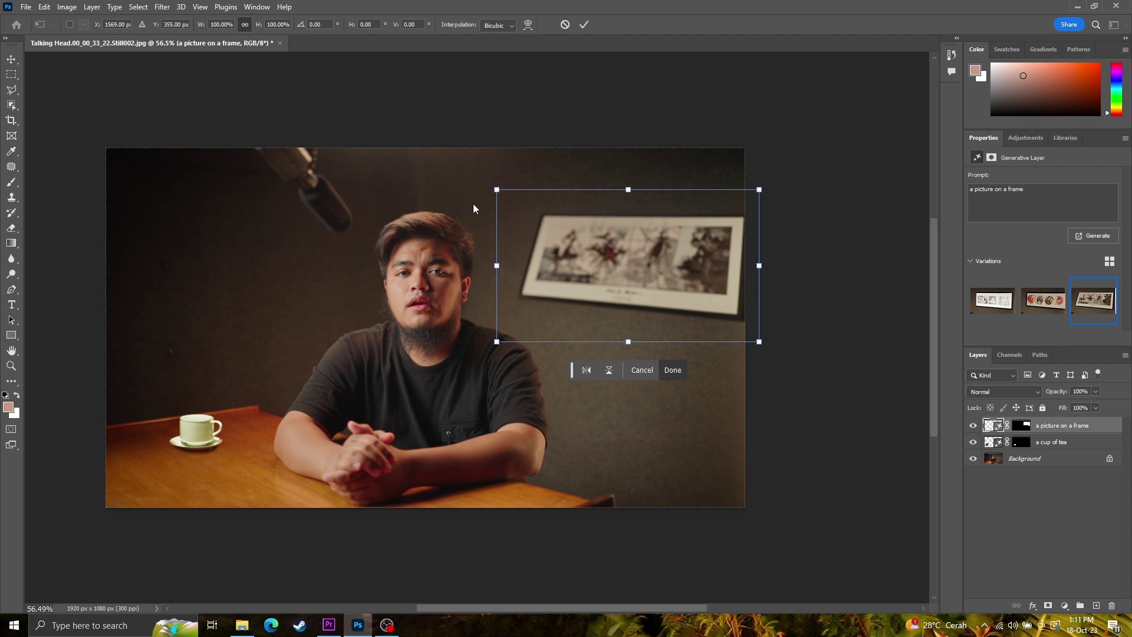
drag(740, 193, 758, 181)
drag(496, 189, 475, 190)
drag(496, 342, 512, 343)
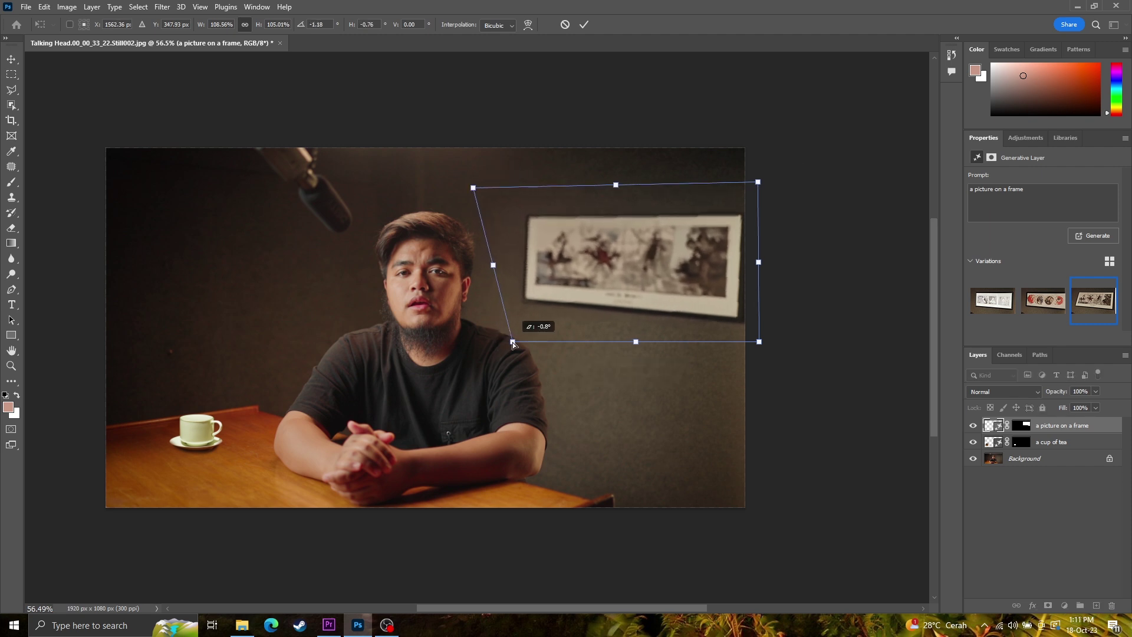
drag(763, 184, 764, 175)
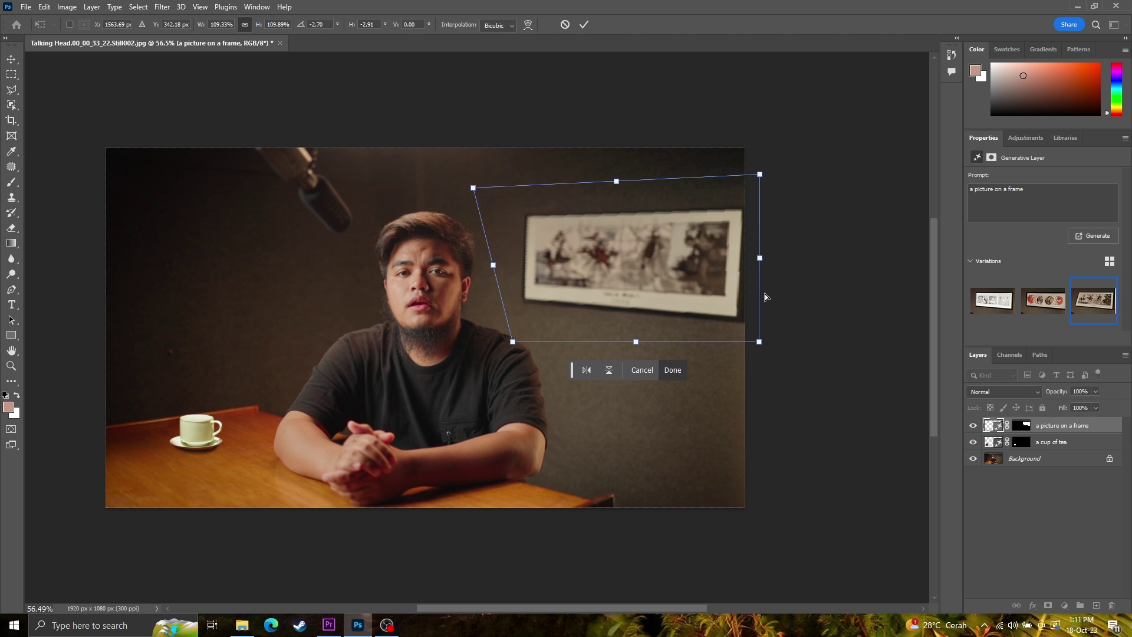
drag(759, 342, 764, 335)
drag(512, 342, 521, 344)
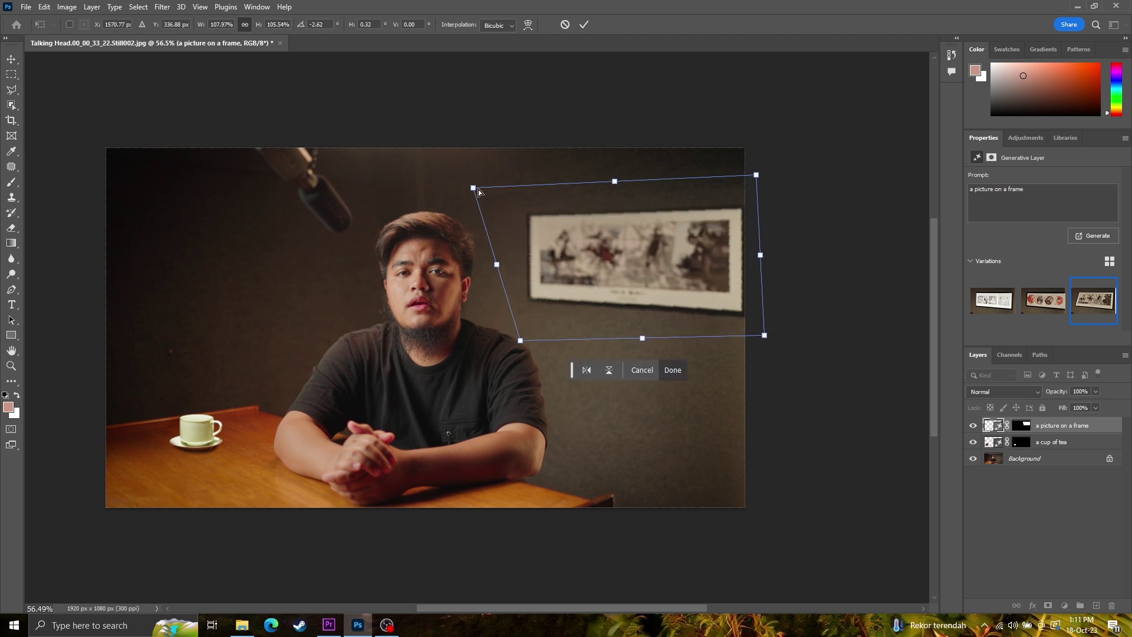
drag(476, 189, 477, 182)
drag(520, 341, 522, 350)
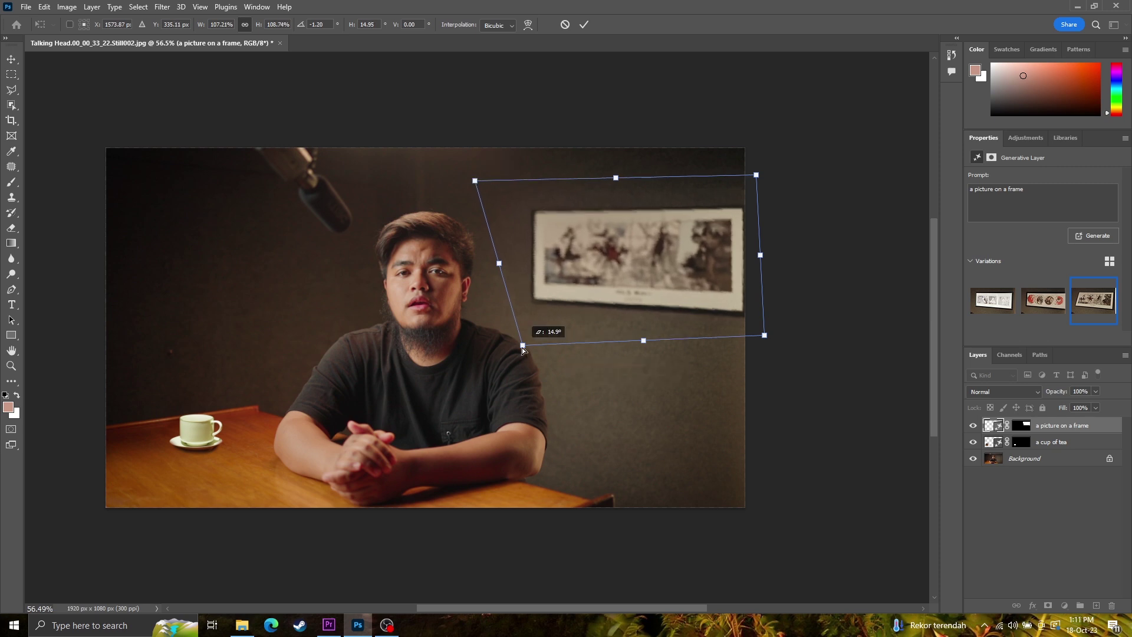
key(Return)
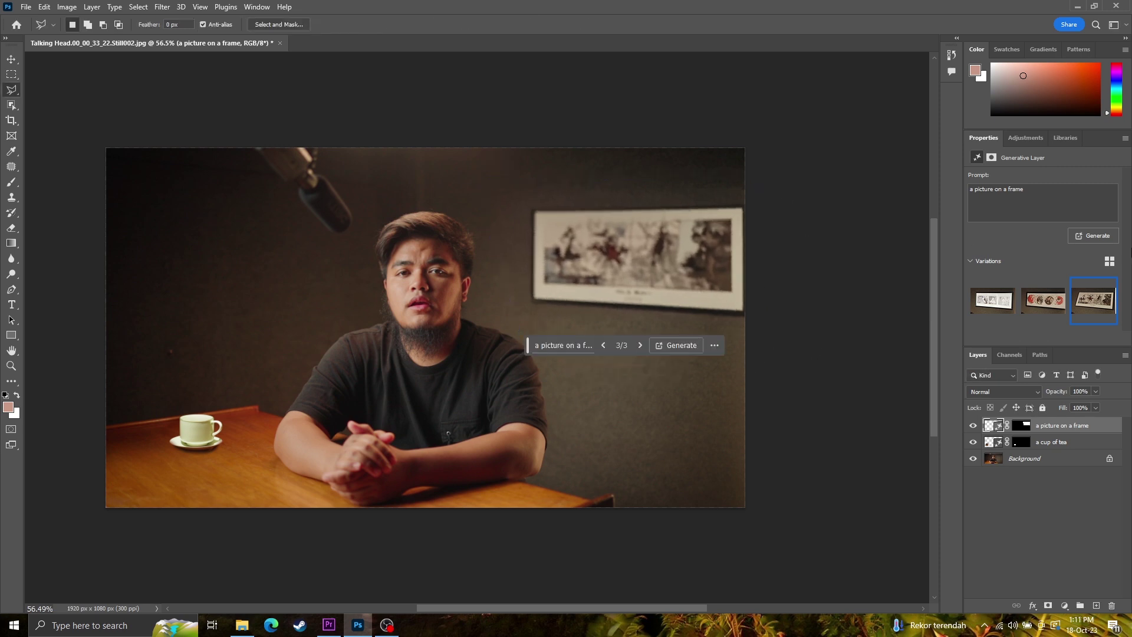
Paint black on the picture layer's mask around the frame with a 102 px brush at 0% hardness to blend it into the wall.
click(1021, 426)
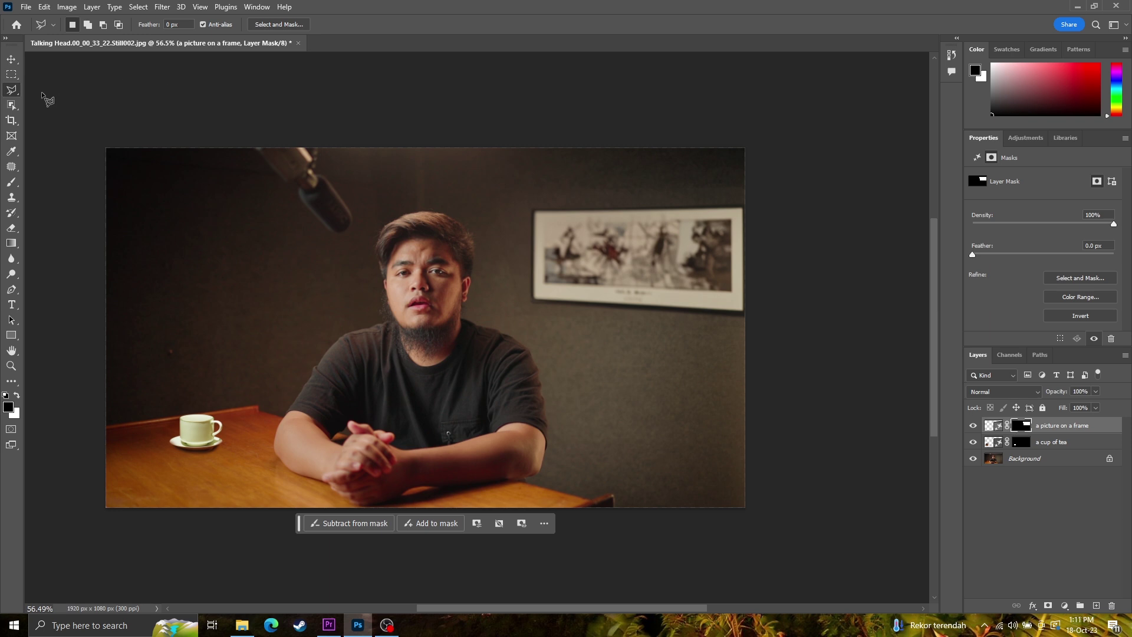
click(11, 185)
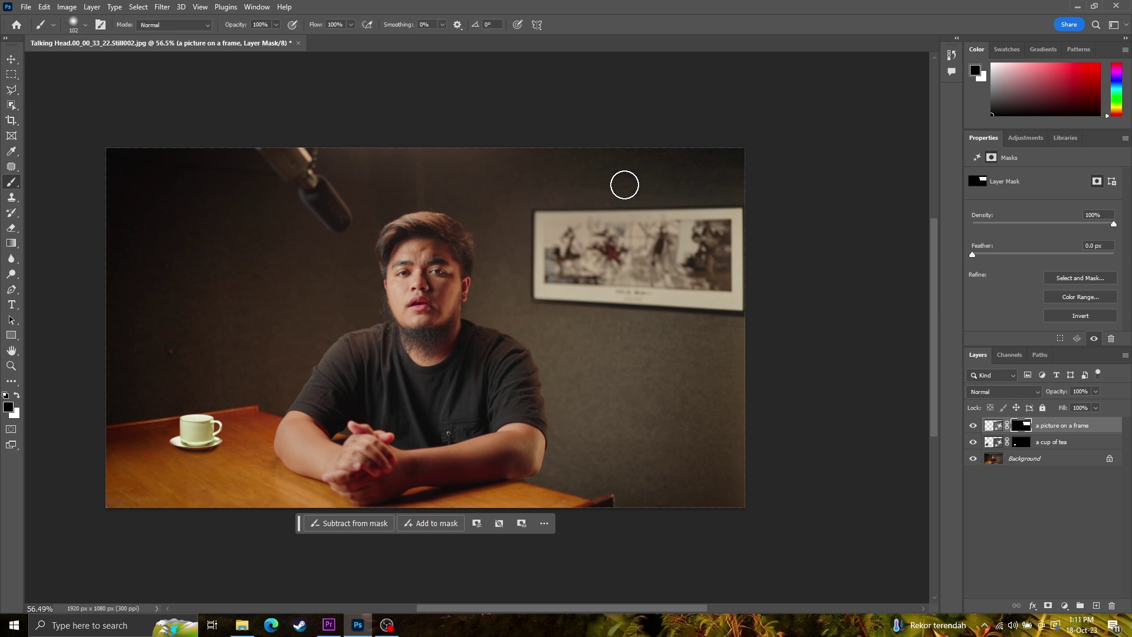
right_click(614, 338)
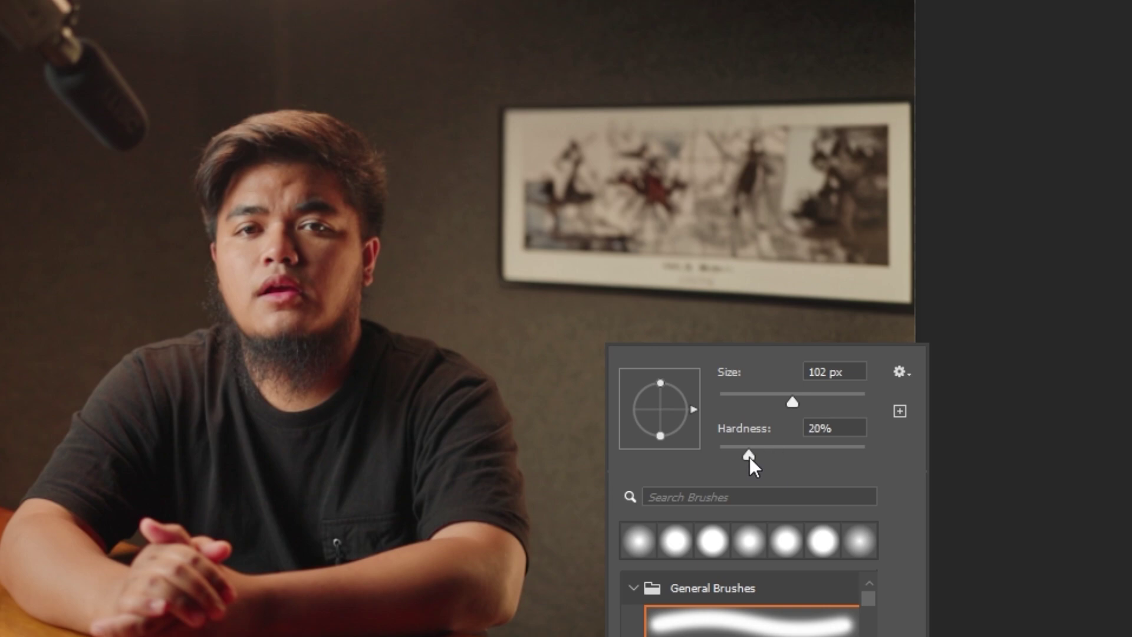
drag(749, 457, 596, 404)
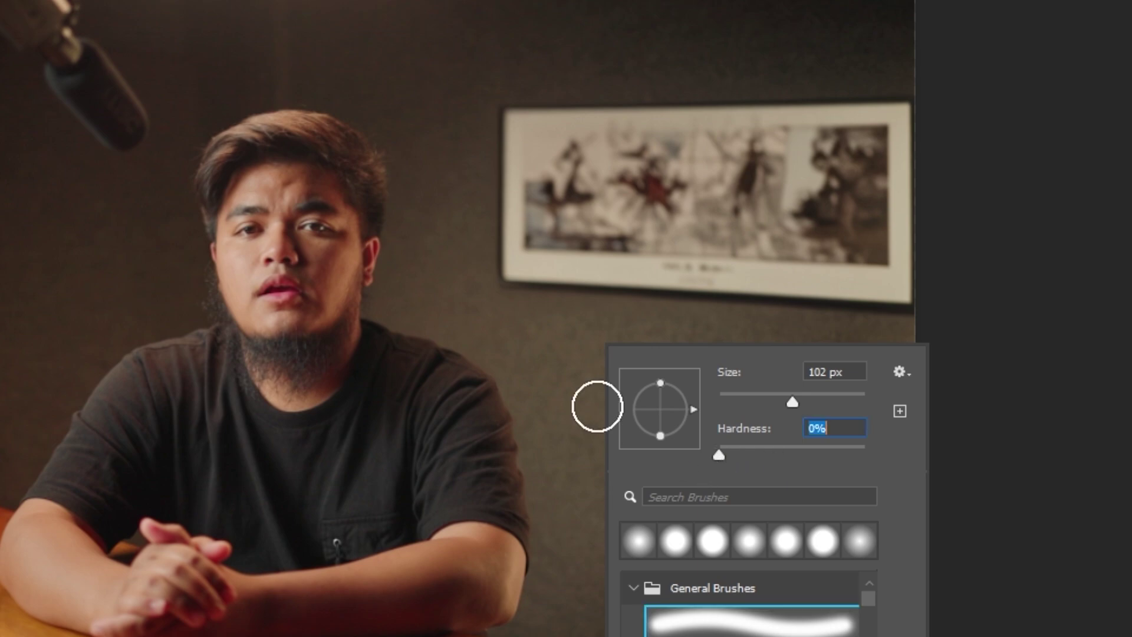
key(Return)
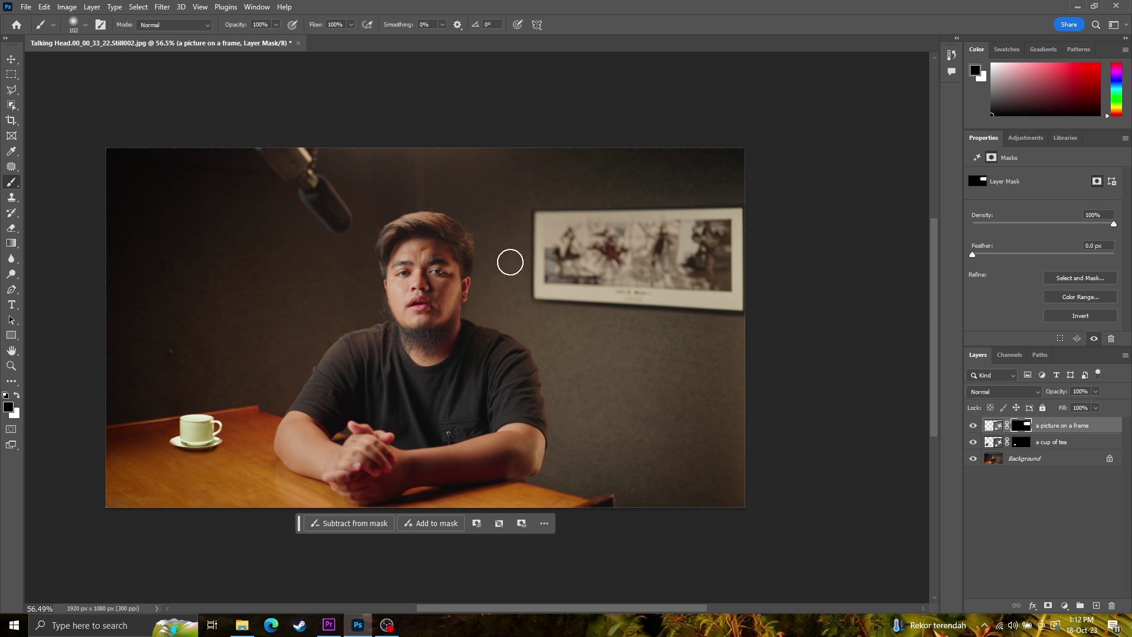
drag(338, 358, 394, 366)
scroll(507, 360, up, 2)
scroll(513, 372, down, 1)
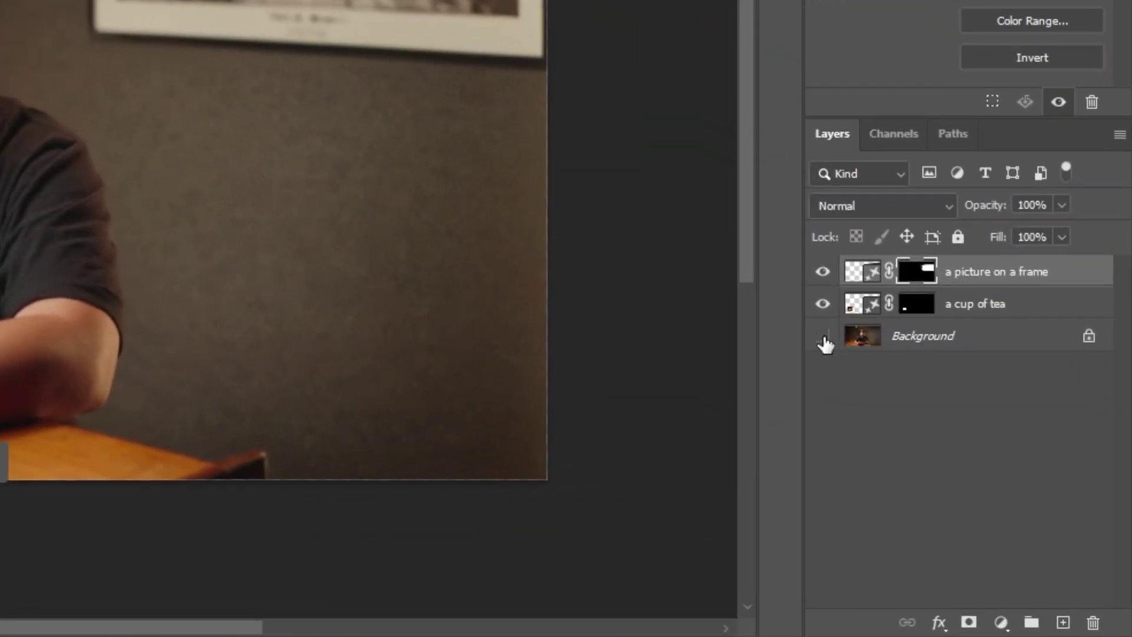
Hide the Background layer and remove the stray dark patch left beside the picture frame on the picture layer's mask.
click(824, 336)
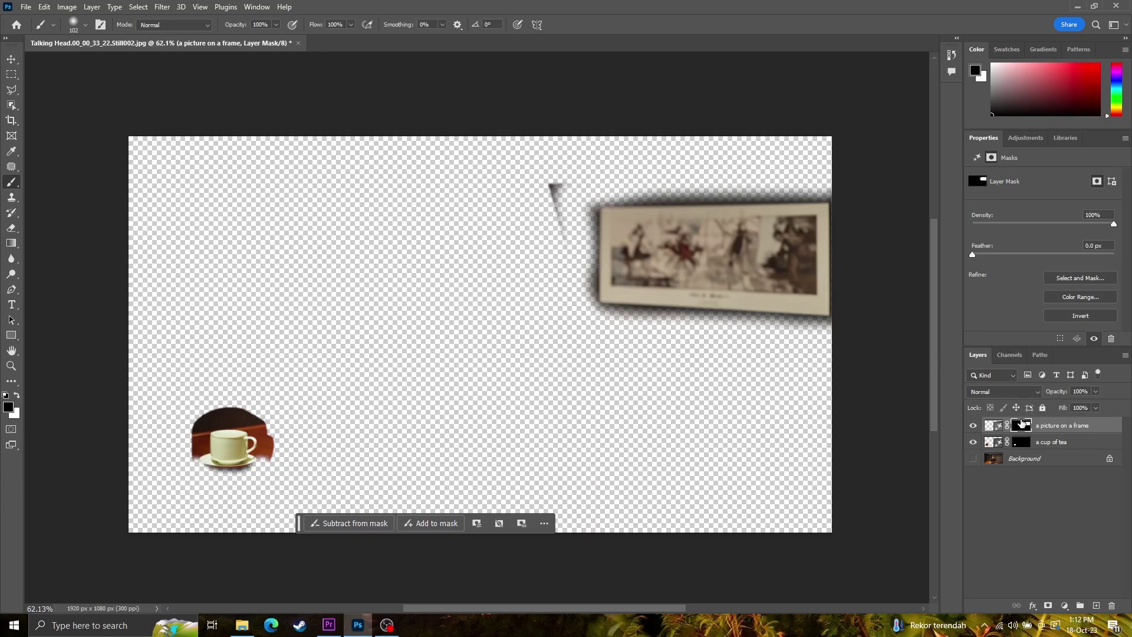
key(ctrl+z)
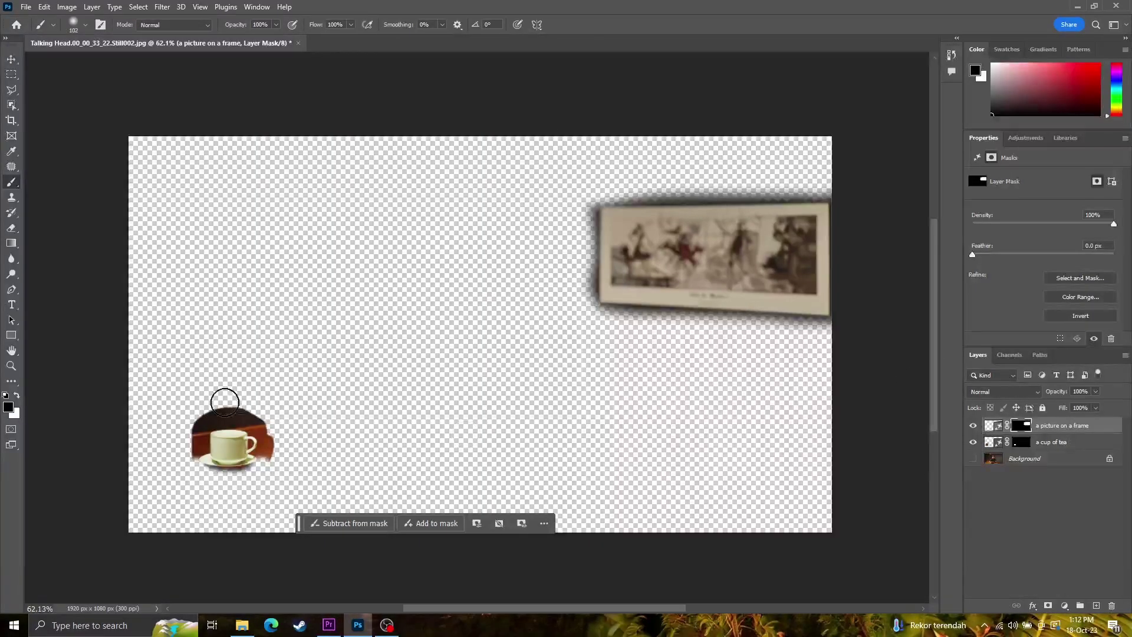
Paint black on the cup layer's mask around the cup with a 60 px brush at 0% hardness to soften its outer edges.
click(1010, 443)
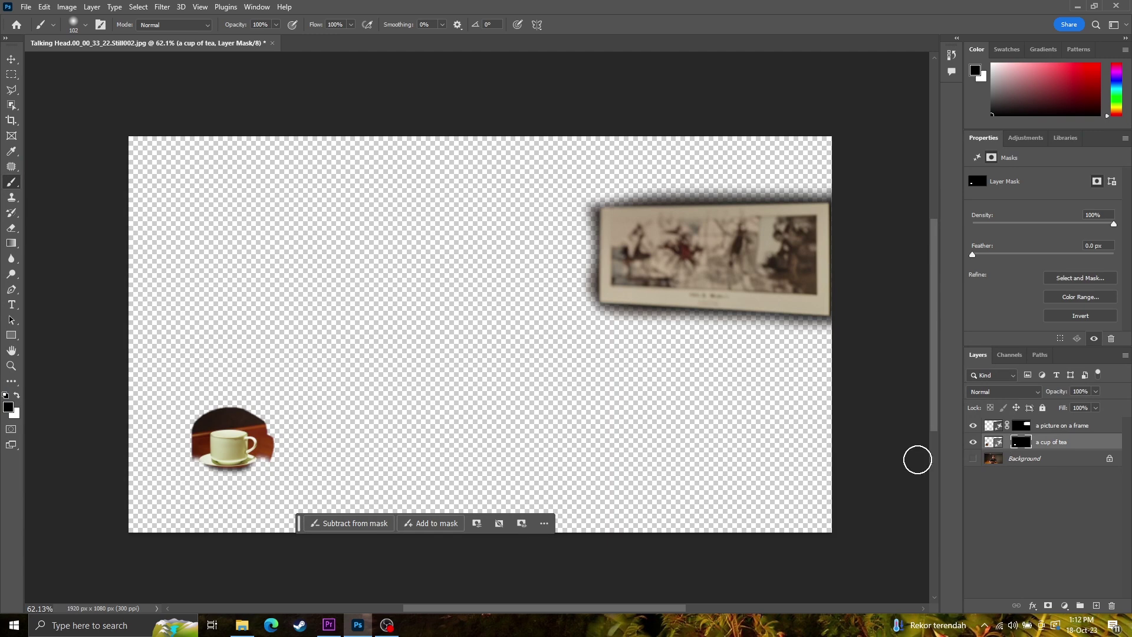
click(999, 446)
scroll(259, 448, up, 2)
alt+right_click(405, 343)
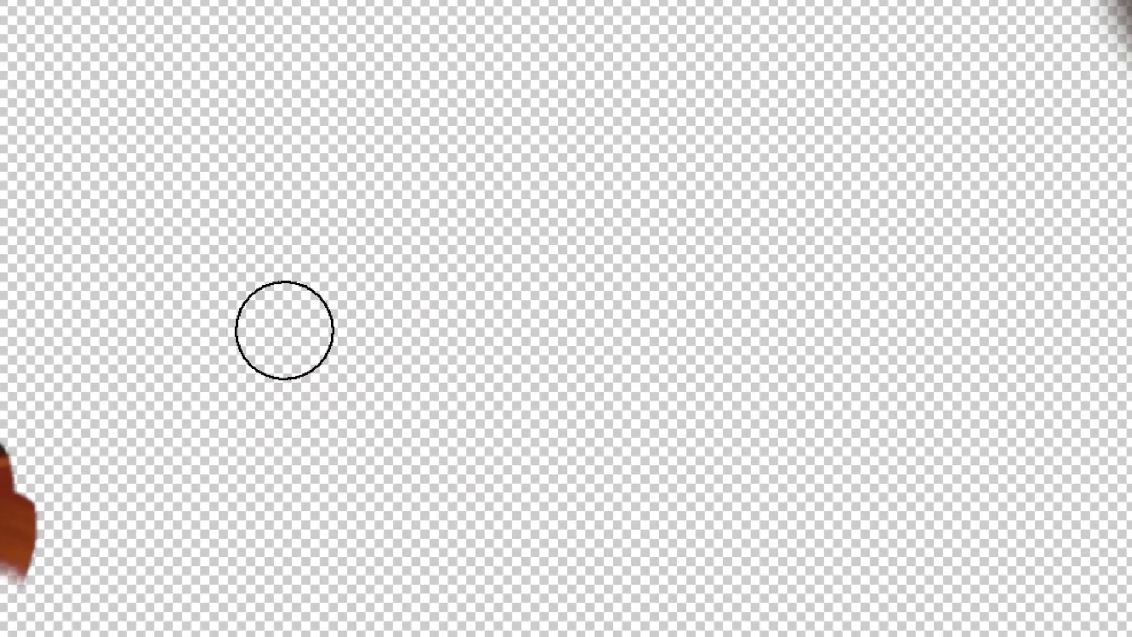
right_click(284, 330)
key(Return)
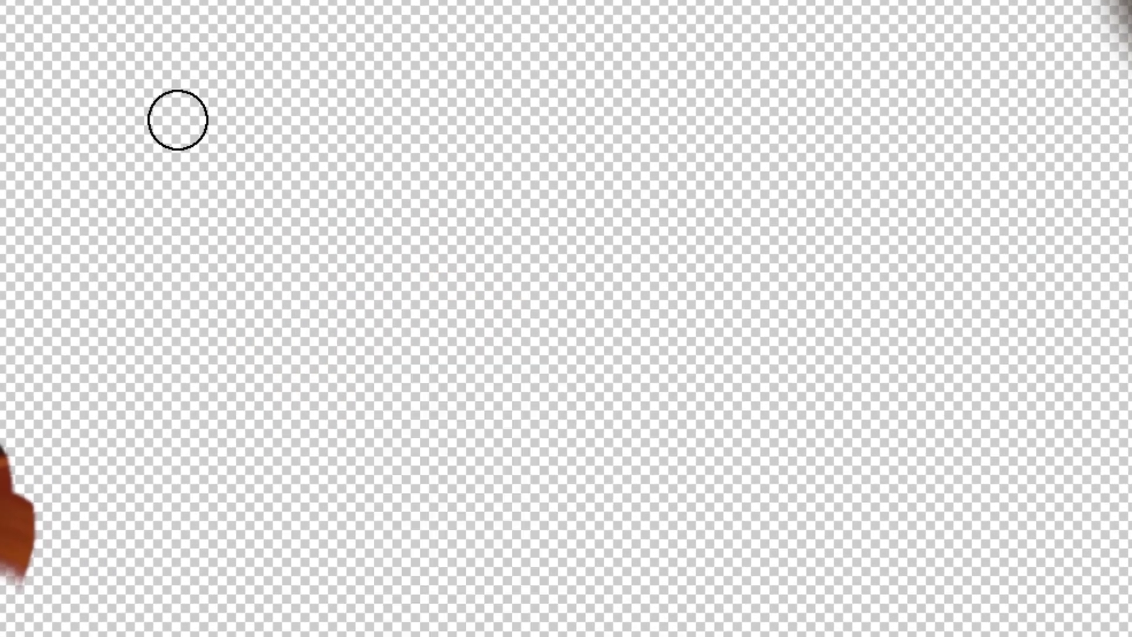
alt+right_click(256, 242)
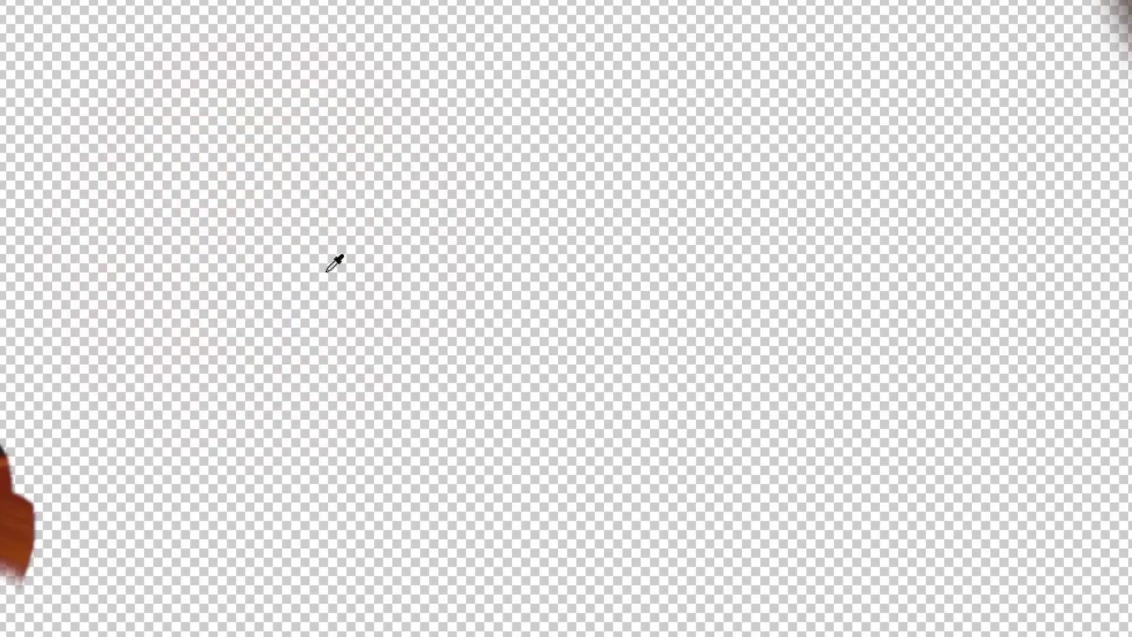
right_click(318, 228)
key(Return)
alt+right_click(268, 209)
mouse_move(409, 267)
mouse_down()
mouse_move(455, 279)
mouse_move(405, 306)
mouse_move(559, 311)
mouse_move(446, 318)
mouse_up()
right_click(446, 319)
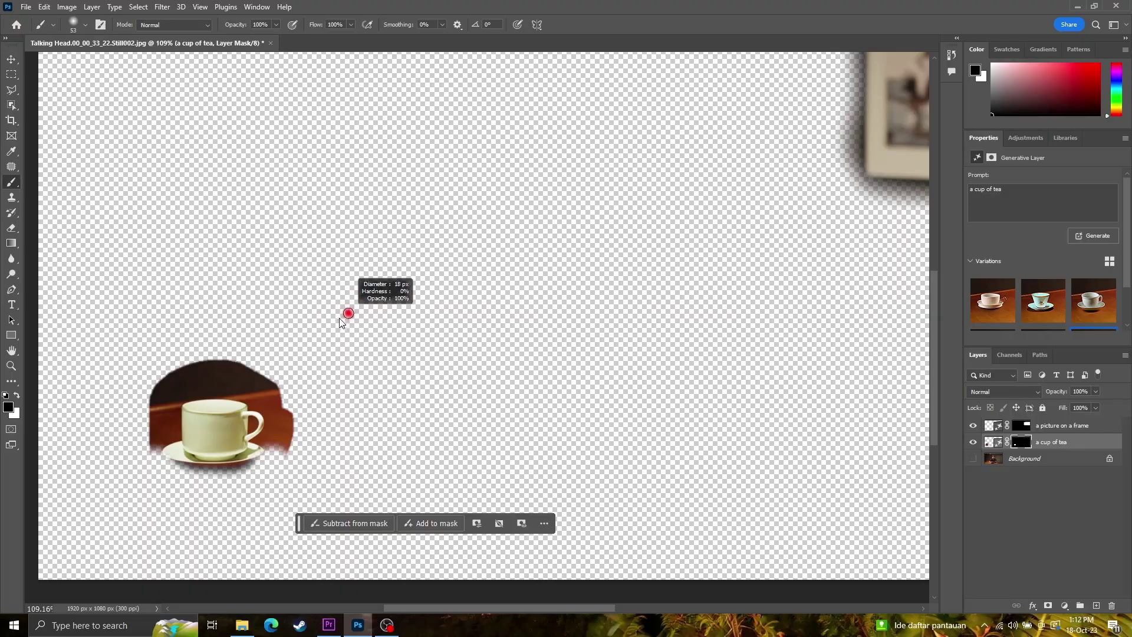
mouse_move(278, 384)
mouse_down()
mouse_move(303, 417)
mouse_move(296, 452)
mouse_up()
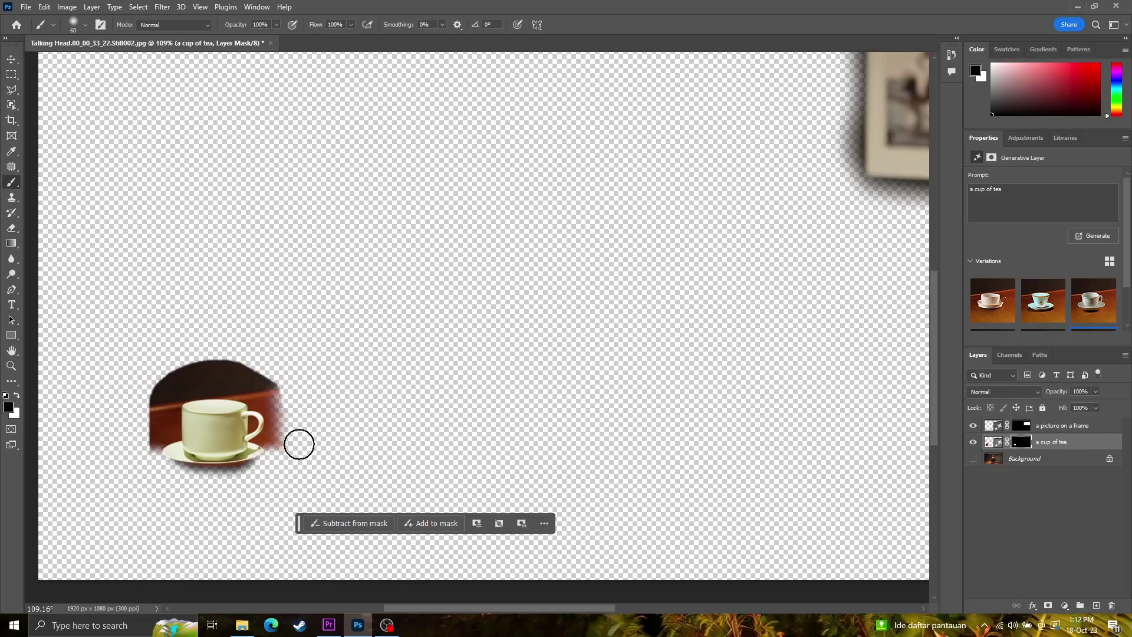
mouse_move(307, 376)
mouse_down()
mouse_move(244, 362)
mouse_move(166, 377)
mouse_move(138, 417)
mouse_move(138, 444)
mouse_up()
click(973, 458)
click(973, 458)
scroll(627, 360, down, 3)
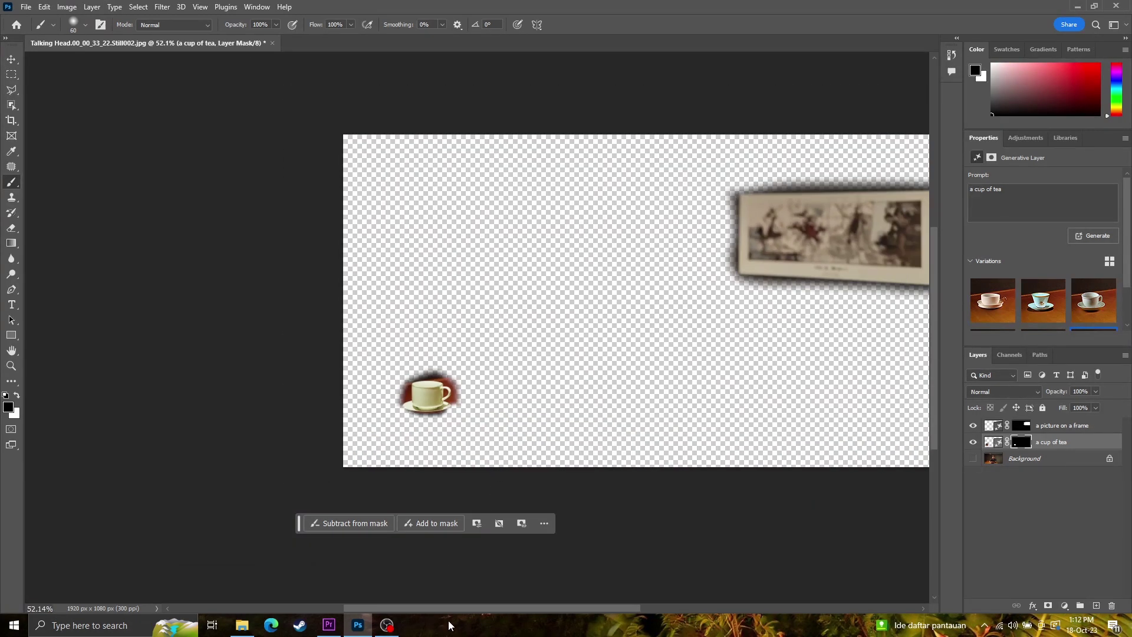
Save a copy of the transparent cup and picture image as PNG in the Pictures folder, using the large file size option.
drag(451, 610, 518, 613)
click(25, 7)
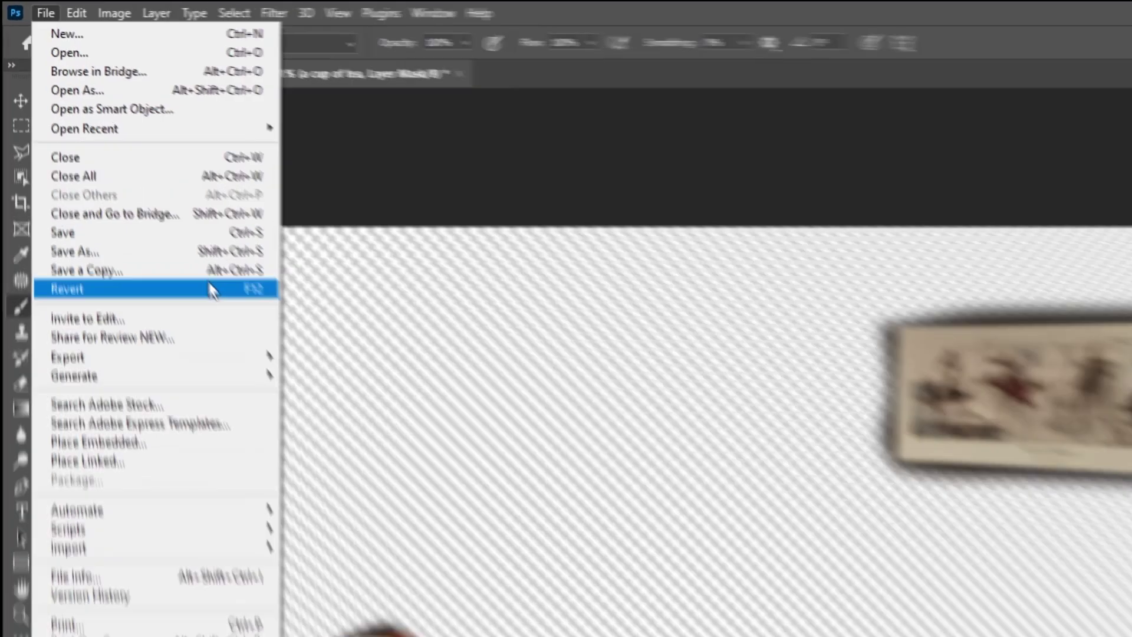
click(212, 270)
click(371, 597)
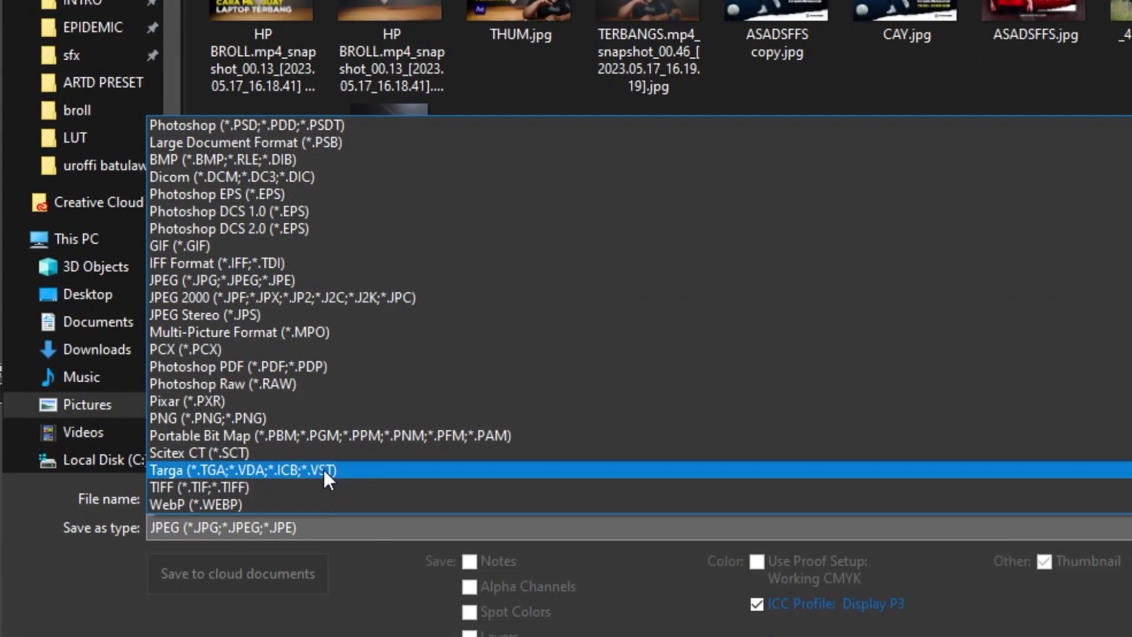
click(208, 418)
click(814, 554)
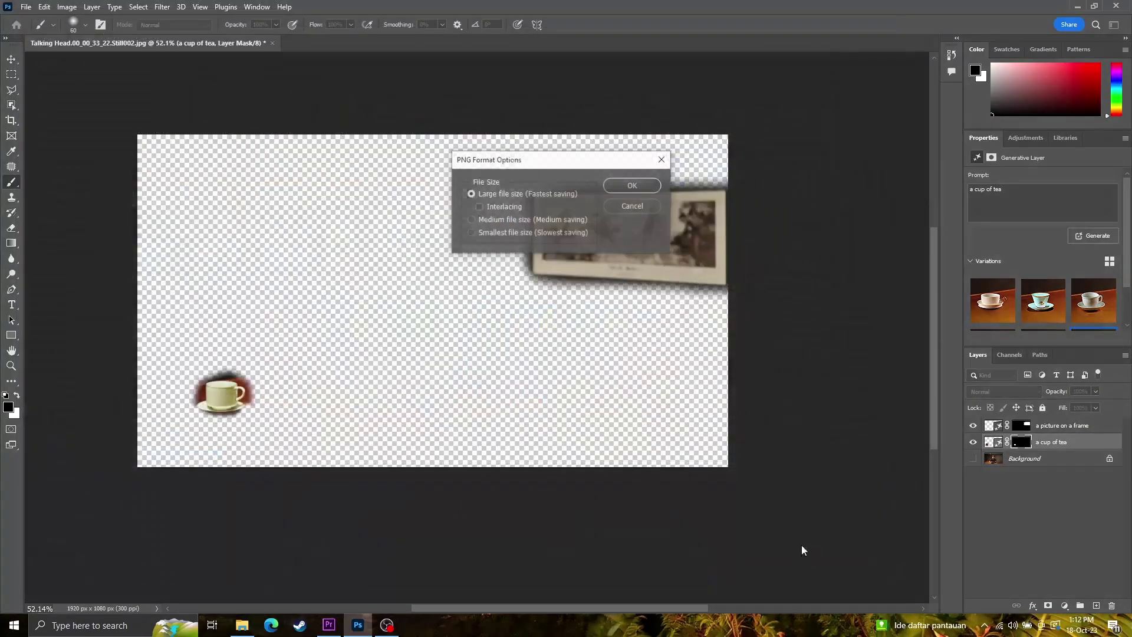
click(643, 187)
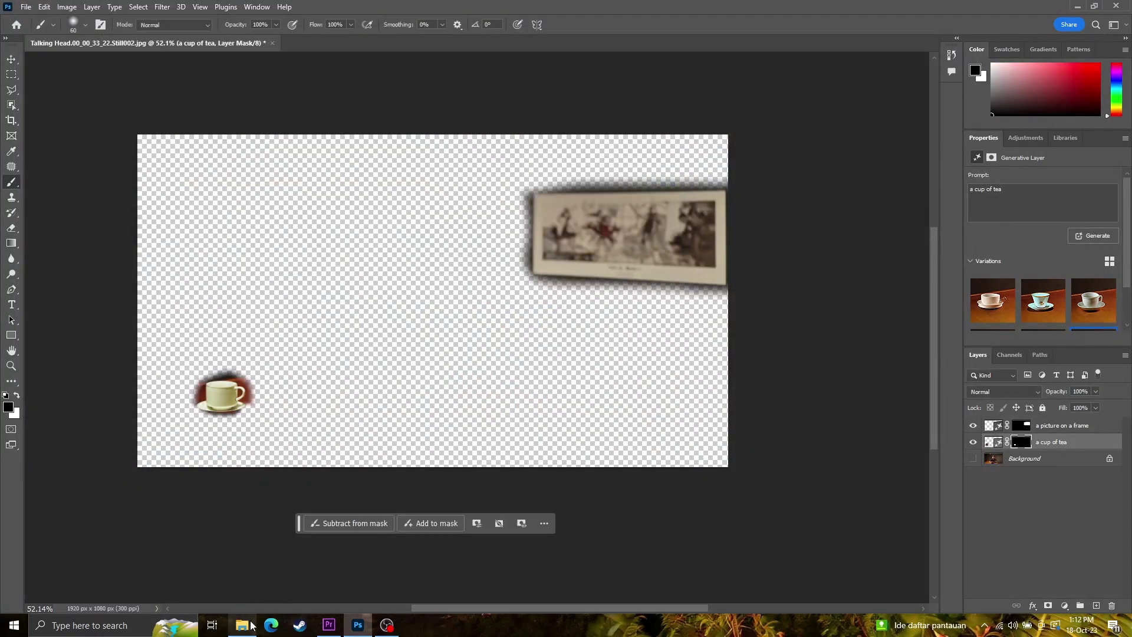
Bring the saved PNG into Premiere Pro on track V3, extend it over the whole Talking Head clip, and preview it around 00:00:43:05.
click(250, 625)
scroll(482, 254, down, 5)
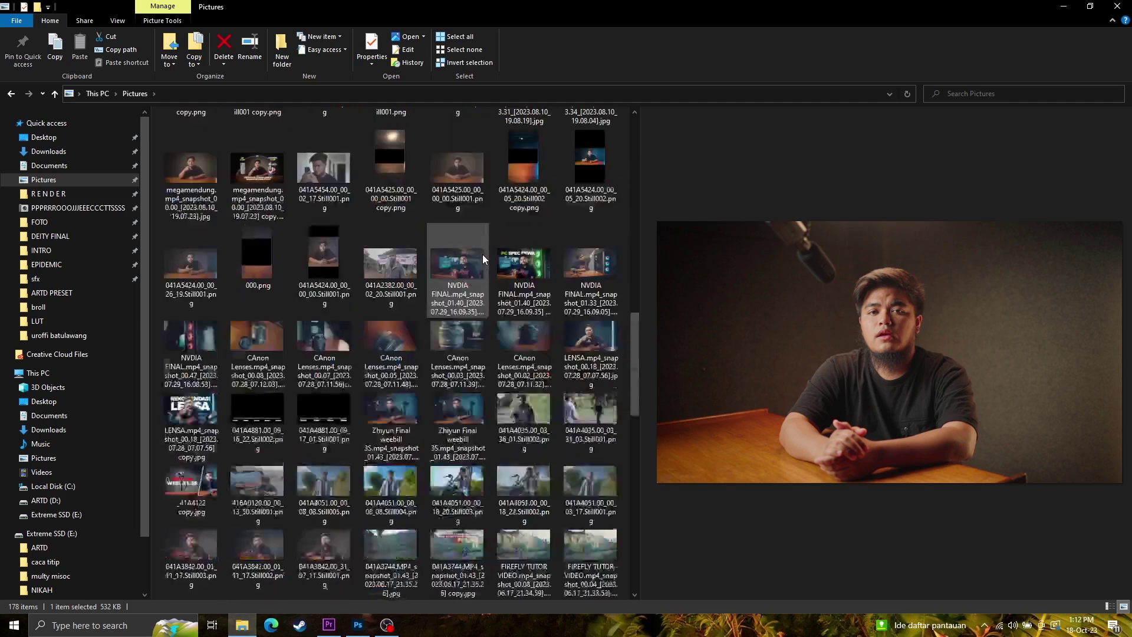
scroll(483, 254, down, 10)
click(312, 560)
drag(322, 554, 1037, 450)
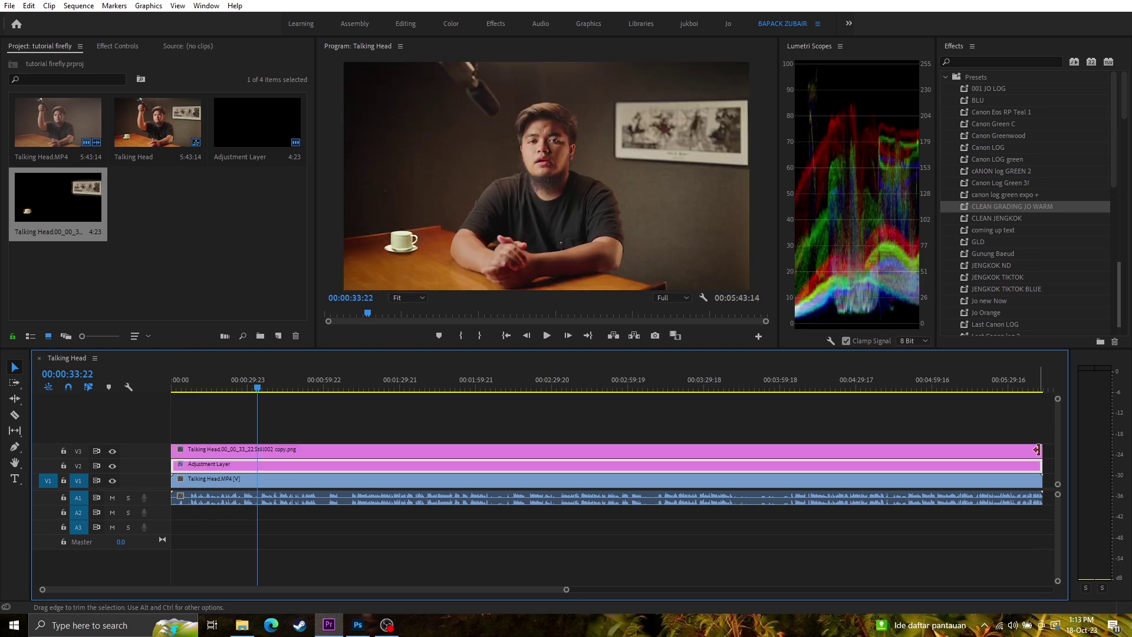
drag(248, 388, 284, 390)
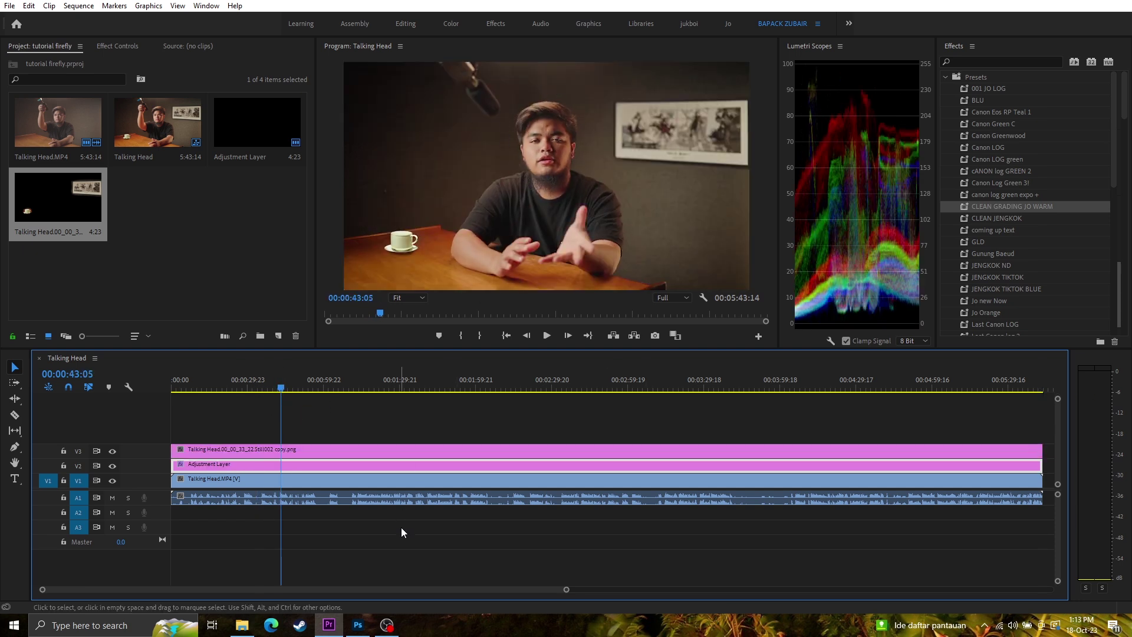
Switch to Photoshop, show the Background layer, lasso the microphone above the man, and run Generative Fill with an empty prompt to remove it.
click(358, 625)
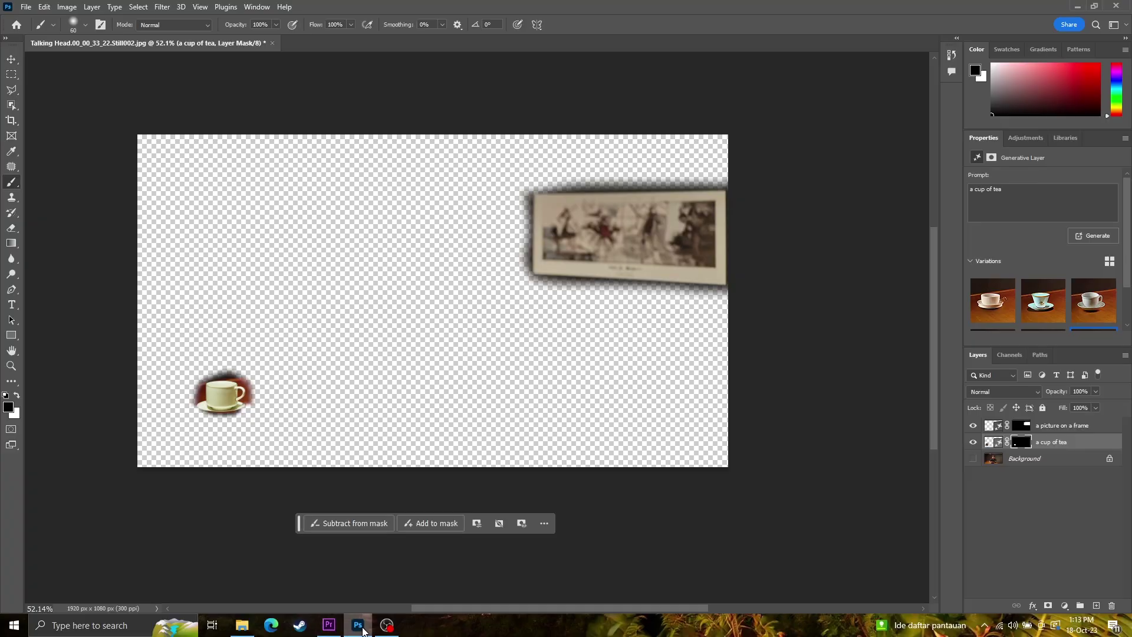
click(974, 459)
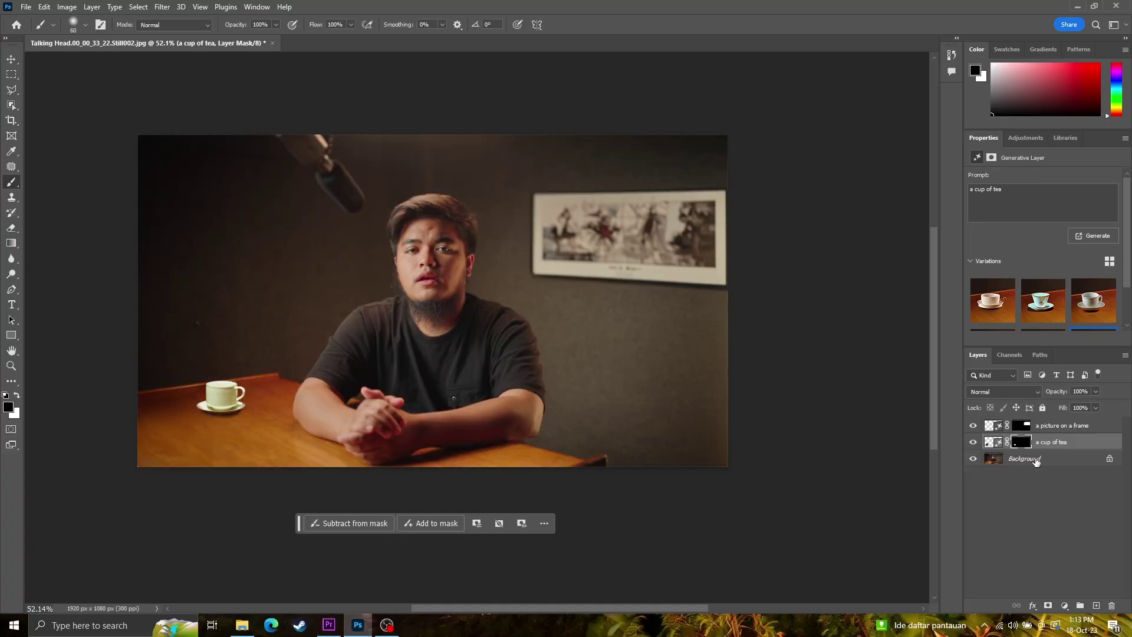
click(1038, 458)
mouse_move(11, 91)
mouse_down()
mouse_move(36, 101)
mouse_move(50, 91)
mouse_up()
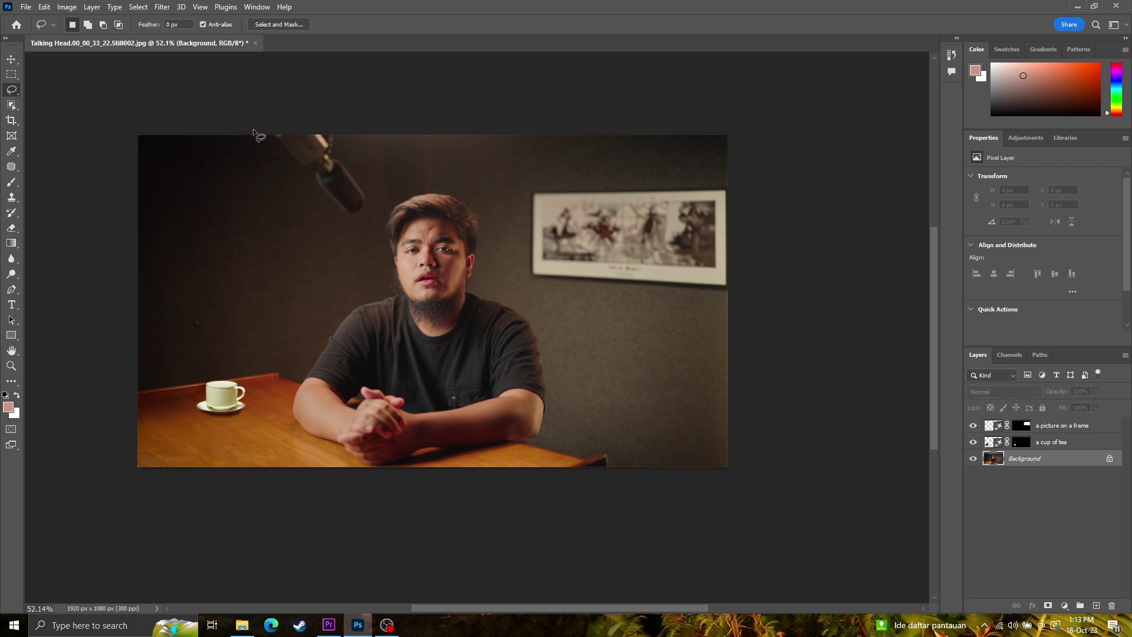
mouse_move(355, 229)
mouse_down()
mouse_move(314, 93)
mouse_move(231, 56)
mouse_up()
click(309, 243)
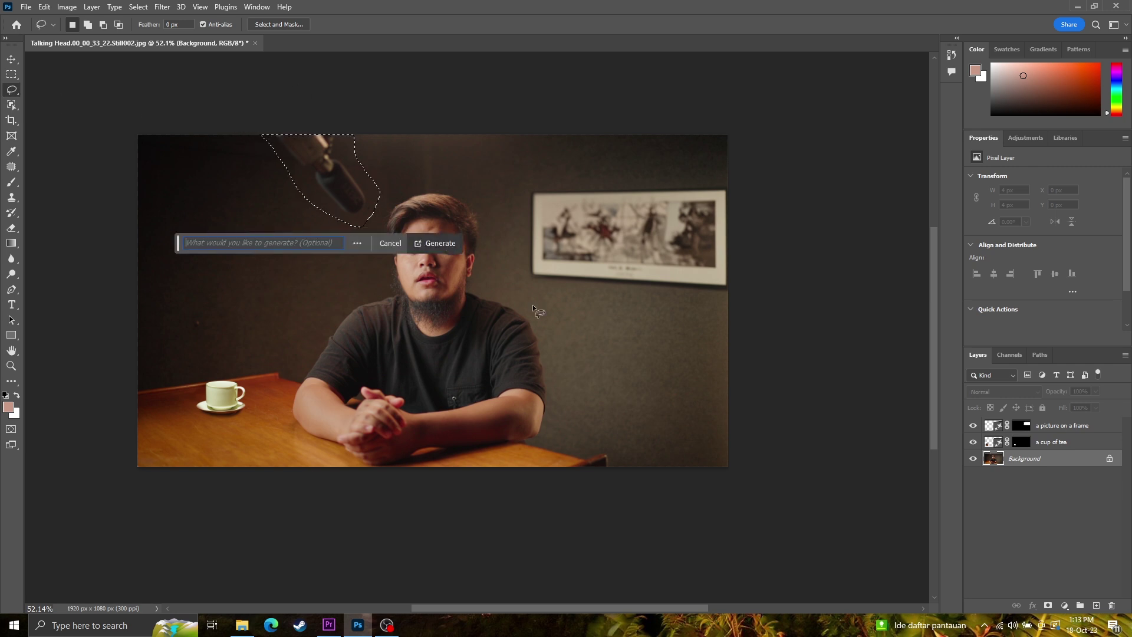
click(438, 242)
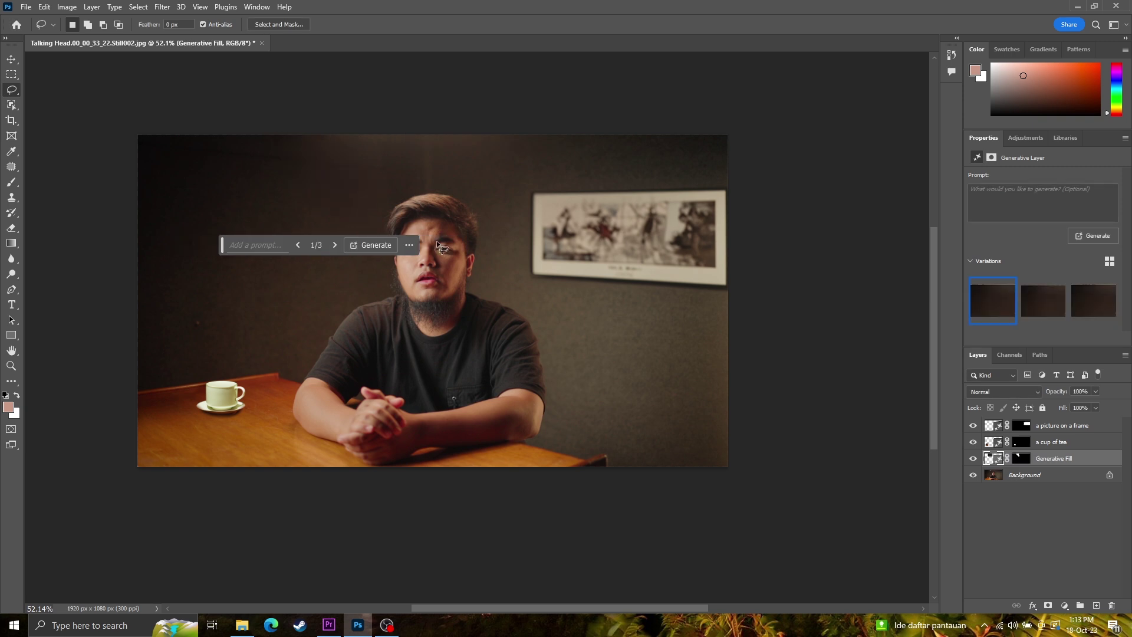
Compare the wall area around the removed microphone with the Generative Fill layer shown and hidden, and examine how well it blends.
click(973, 459)
click(973, 459)
click(973, 459)
click(973, 458)
click(974, 459)
click(974, 458)
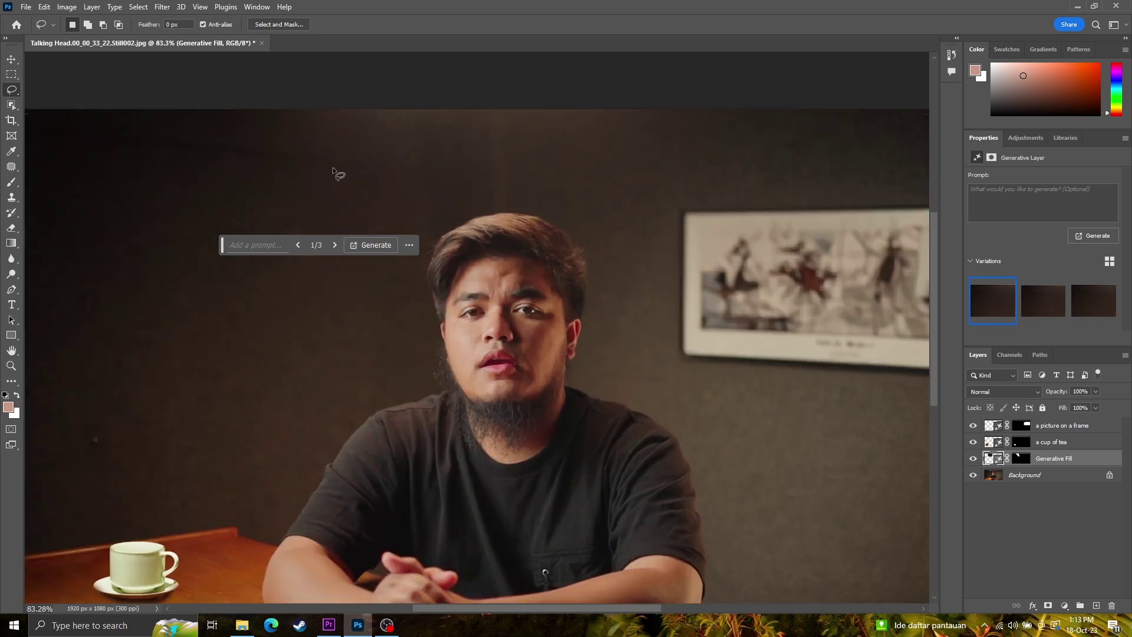
scroll(332, 167, up, 4)
scroll(277, 207, up, 1)
drag(222, 243, 265, 437)
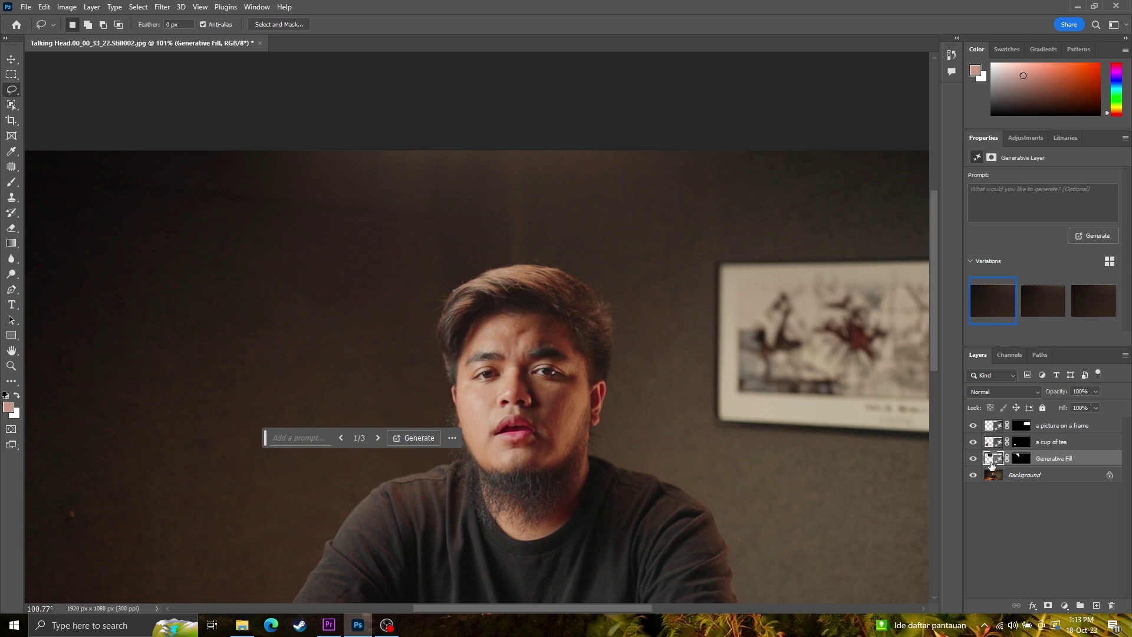
Apply a Levels adjustment to the Generative Fill layer with the white input level at 243.
mouse_move(161, 75)
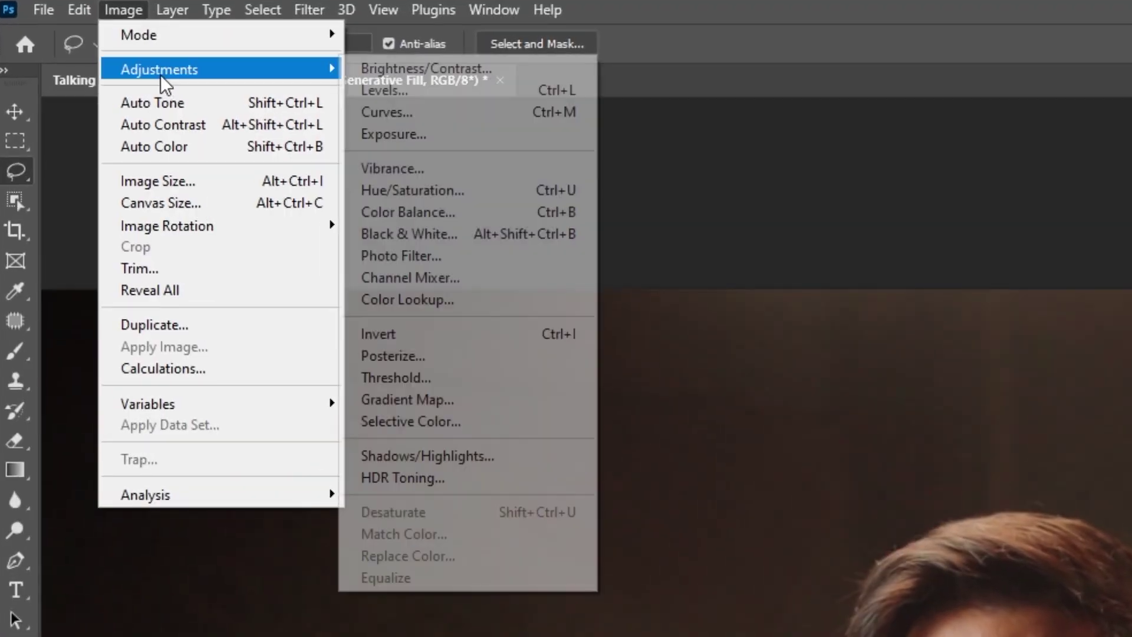
click(395, 91)
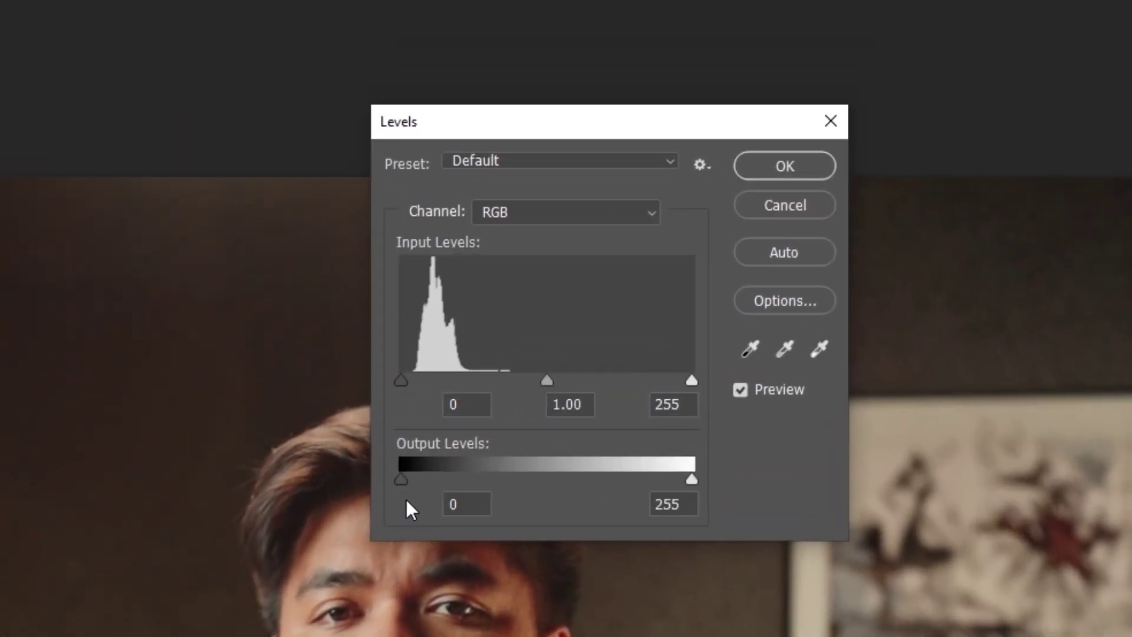
drag(453, 309, 457, 312)
drag(409, 485, 400, 482)
drag(688, 381, 679, 381)
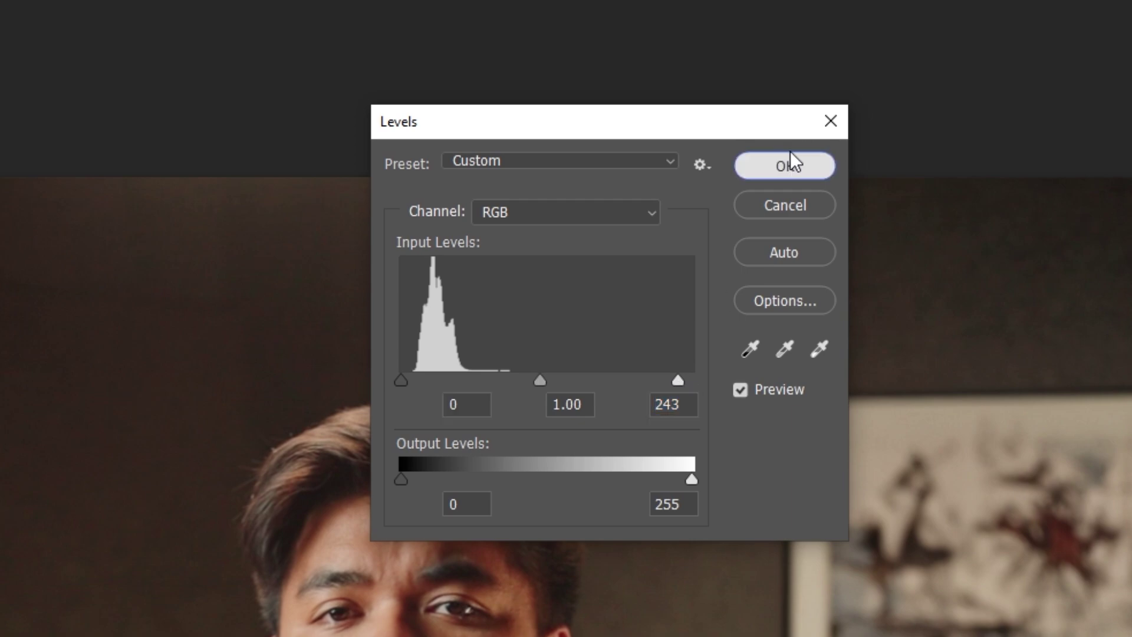
click(791, 153)
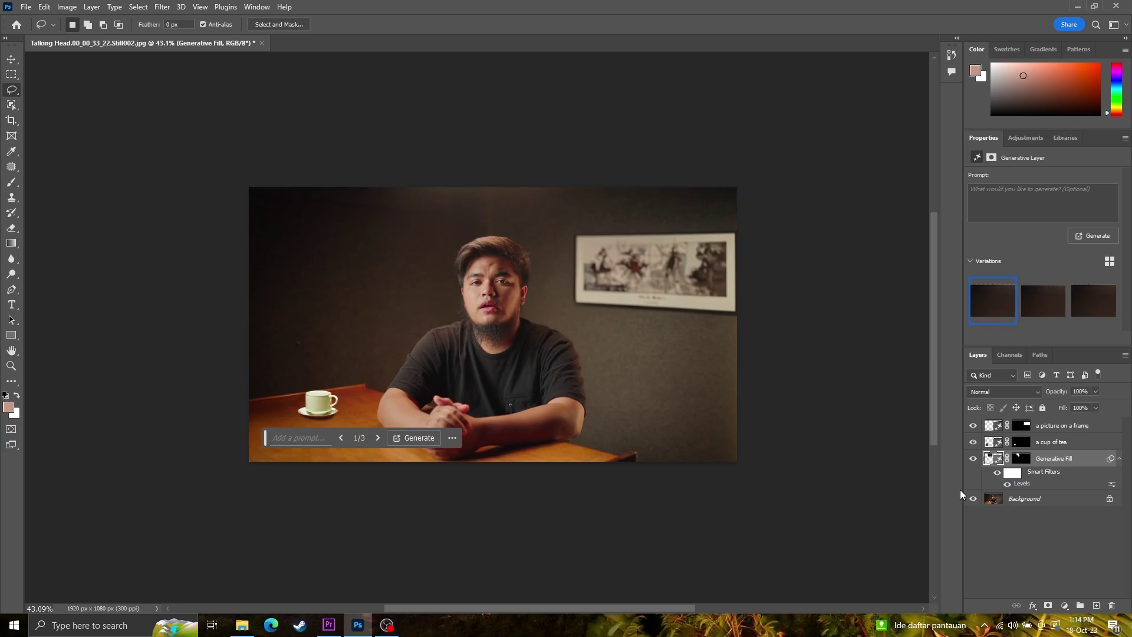
Hide the Background layer and save a PNG copy of the cup, picture and microphone-removal layers in the Pictures folder.
click(974, 499)
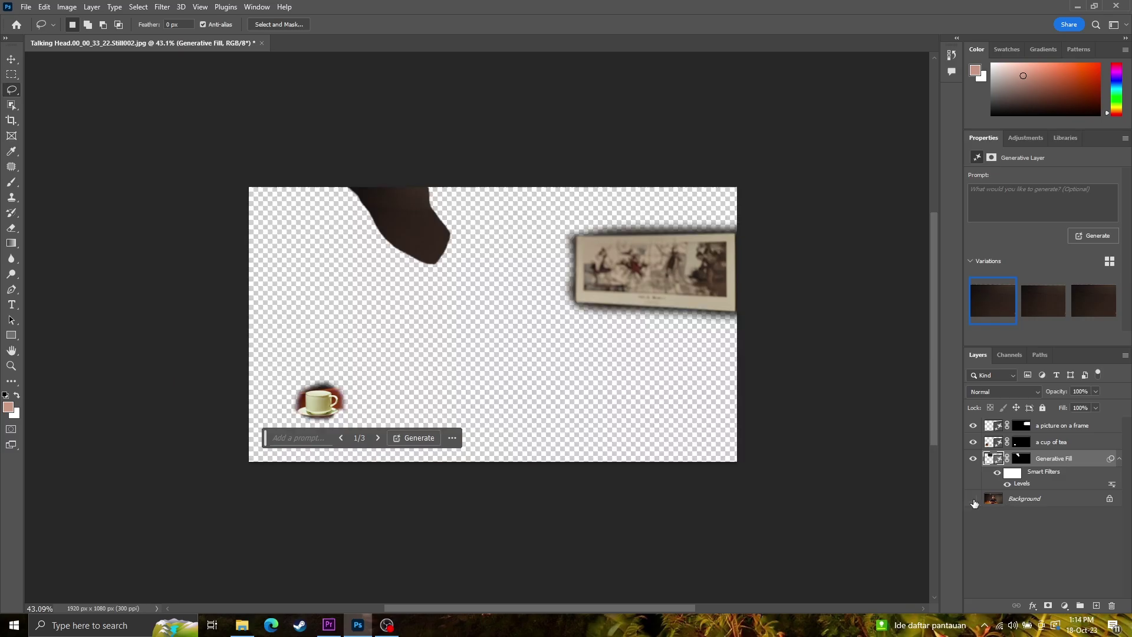
click(26, 7)
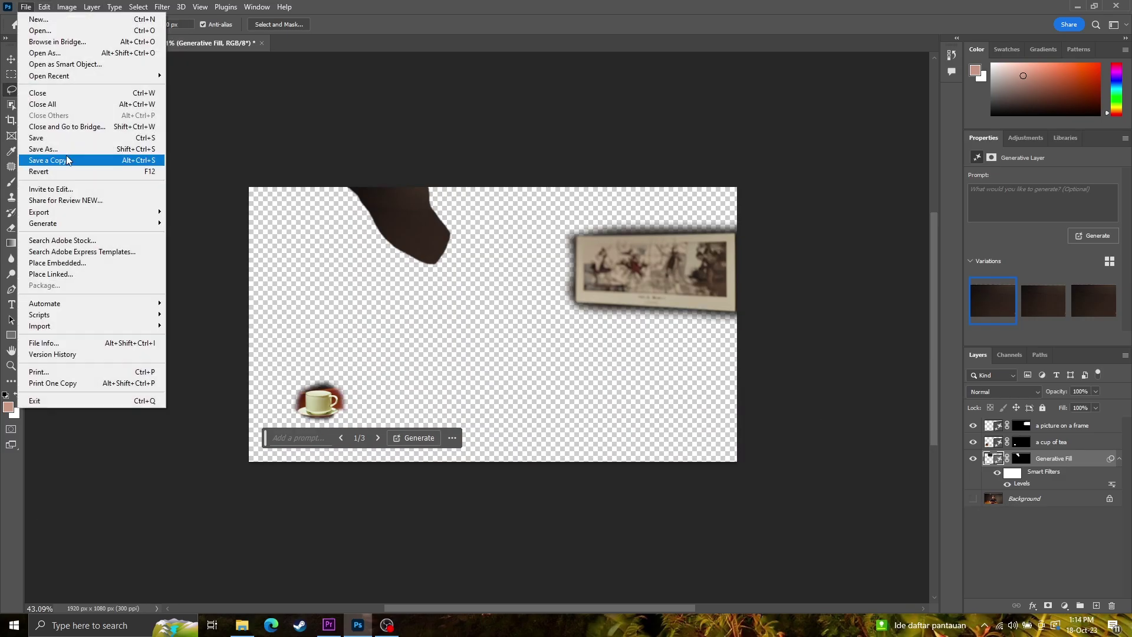
click(59, 160)
click(338, 475)
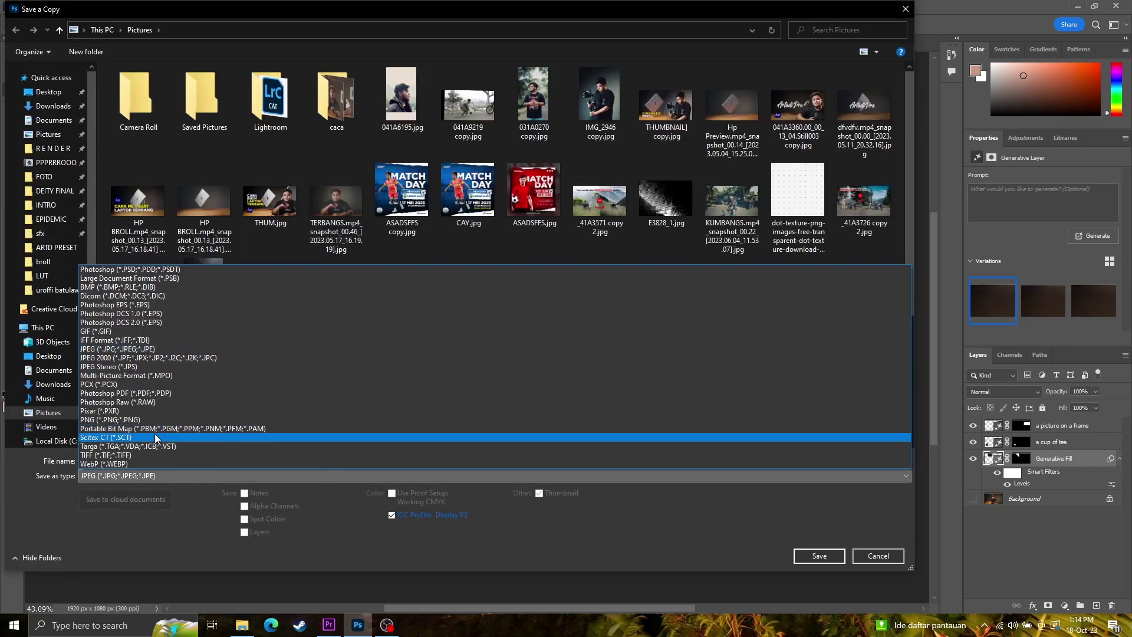
click(339, 431)
click(819, 555)
click(602, 317)
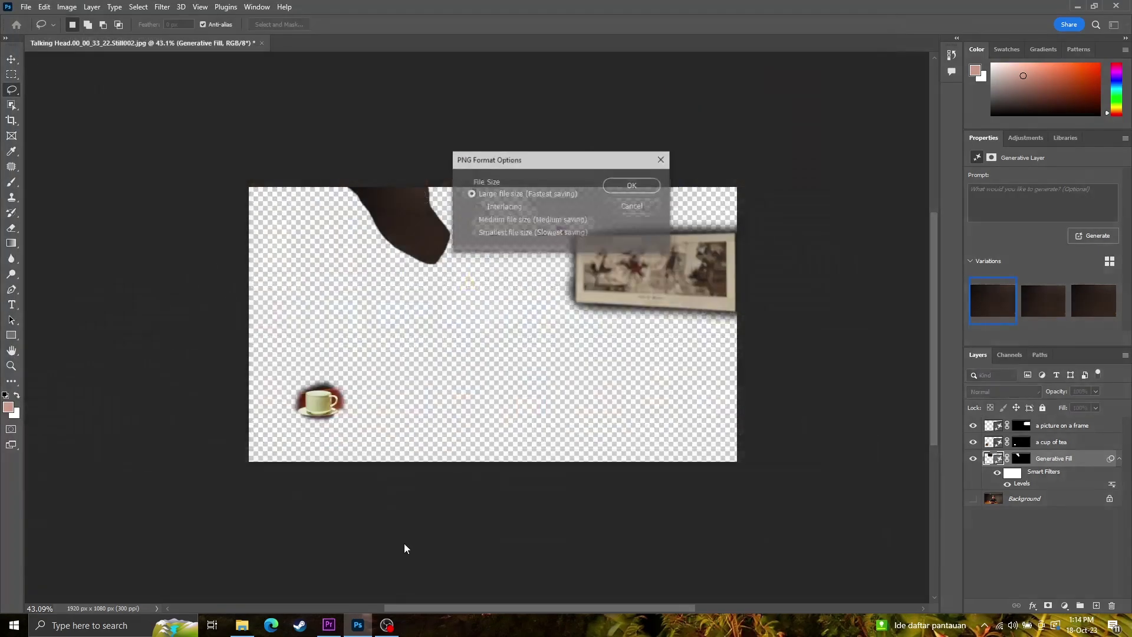
click(614, 189)
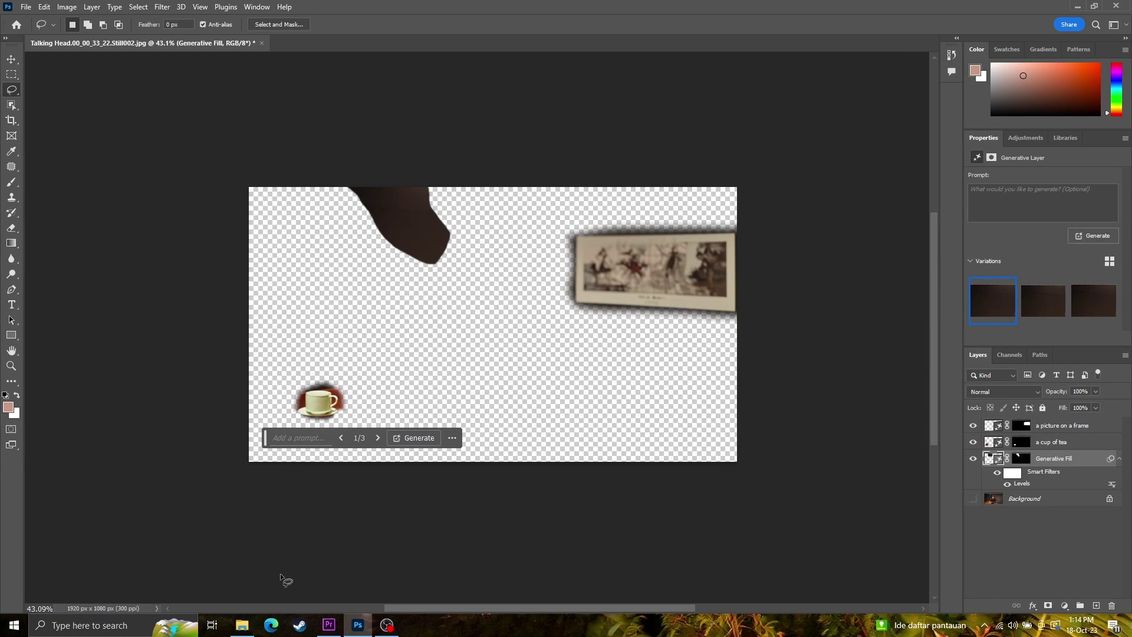
Place the new PNG on track V3 of the Talking Head sequence in Premiere Pro and extend it to the end of the video clip.
click(242, 625)
drag(342, 571, 182, 244)
drag(183, 451, 942, 484)
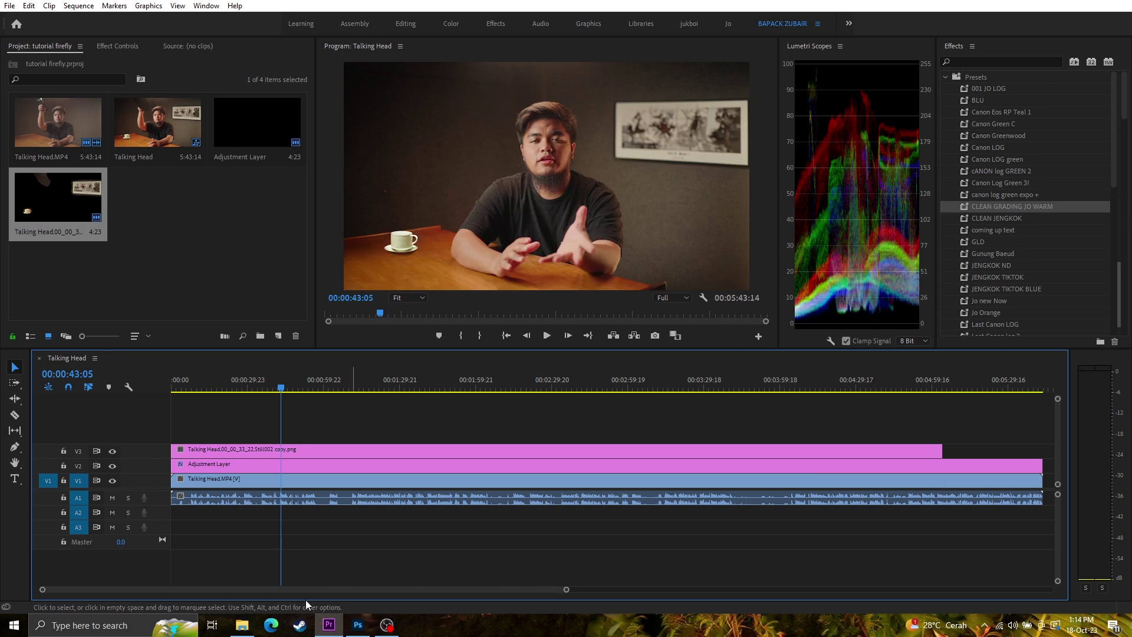
drag(565, 592, 654, 590)
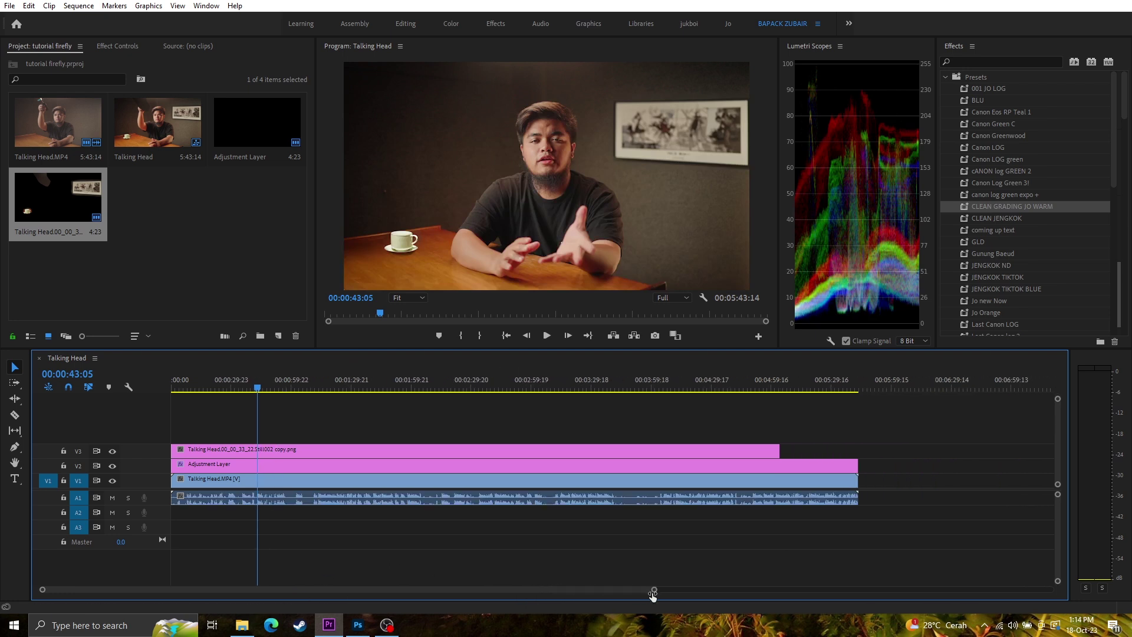
drag(780, 451, 858, 451)
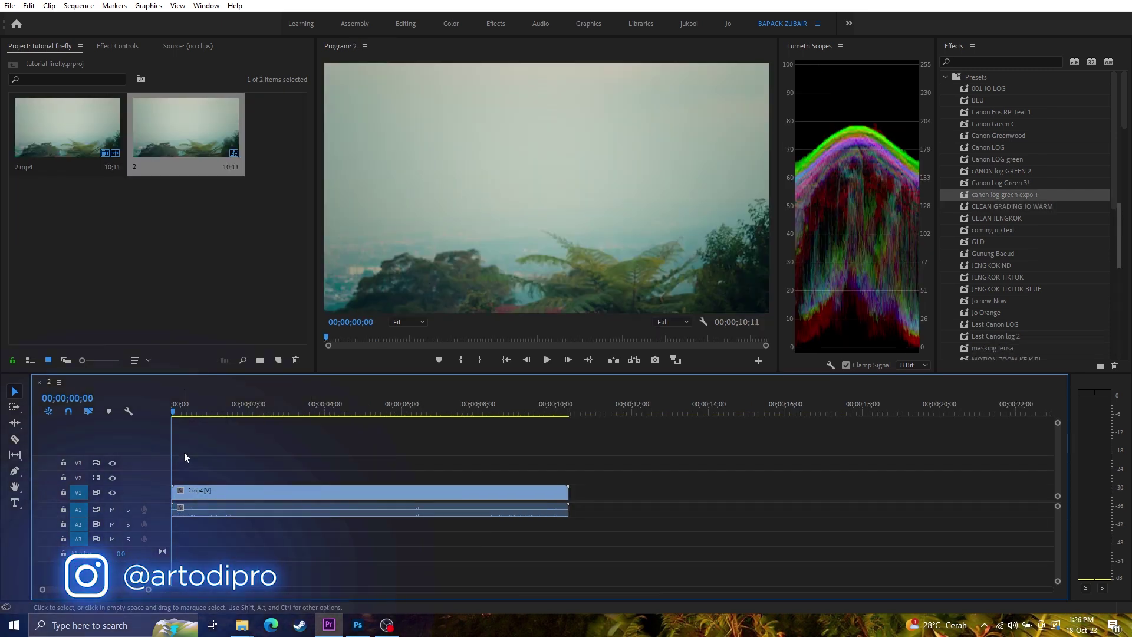
Export the person-free landscape frame at 00;00;00;18 of sequence 2 as a still image.
key(space)
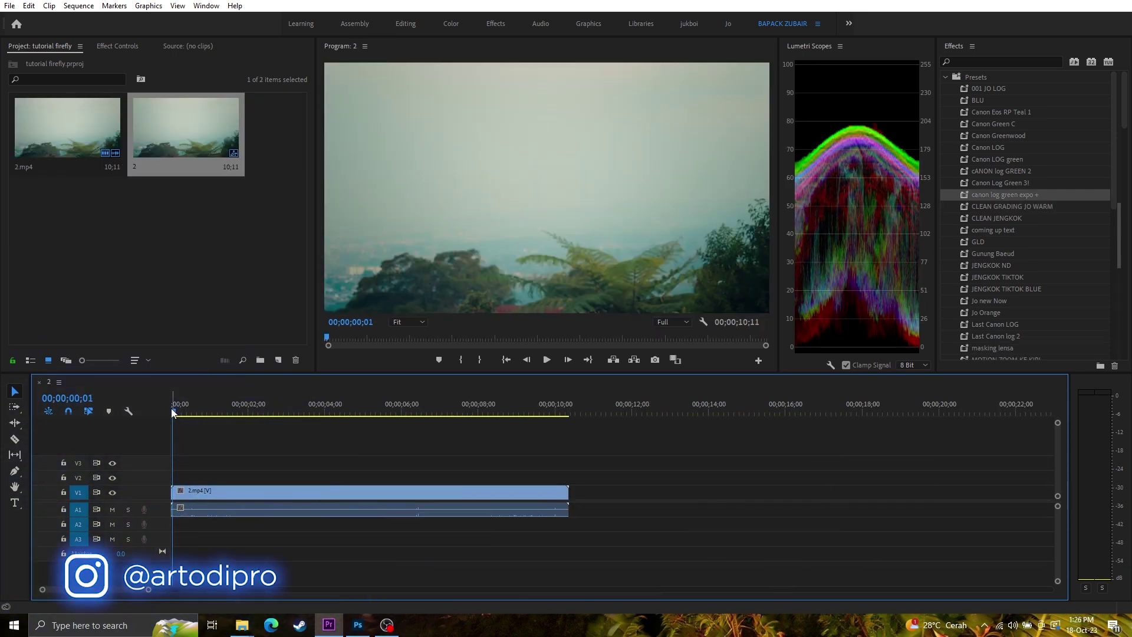
drag(249, 409, 128, 412)
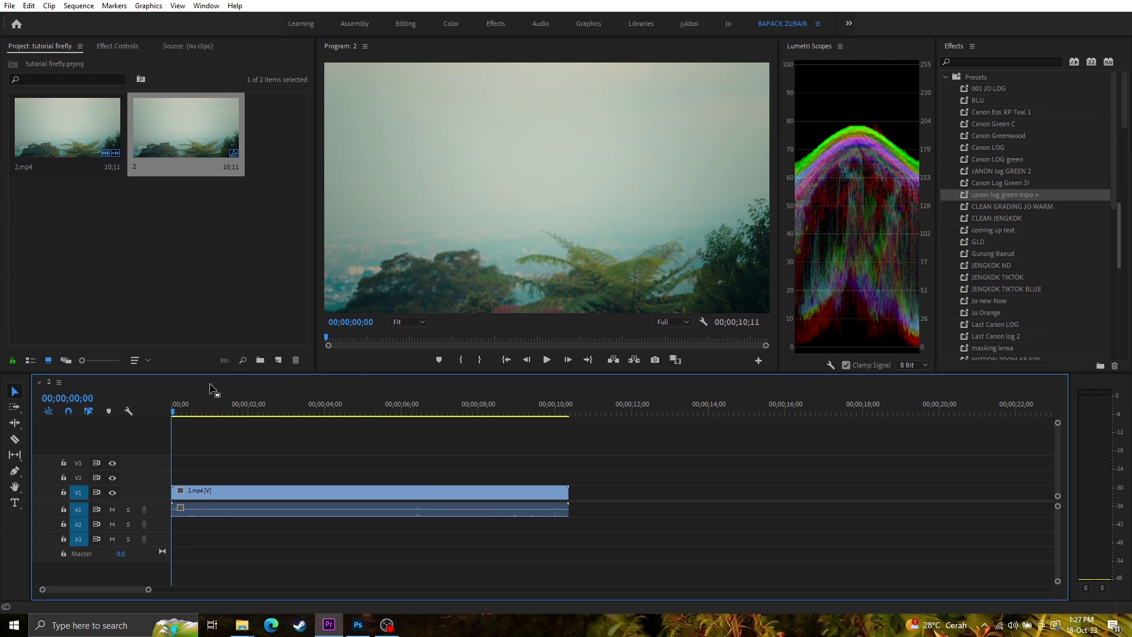
mouse_move(187, 406)
mouse_down()
mouse_move(216, 406)
mouse_move(179, 400)
mouse_move(215, 400)
mouse_move(194, 401)
mouse_up()
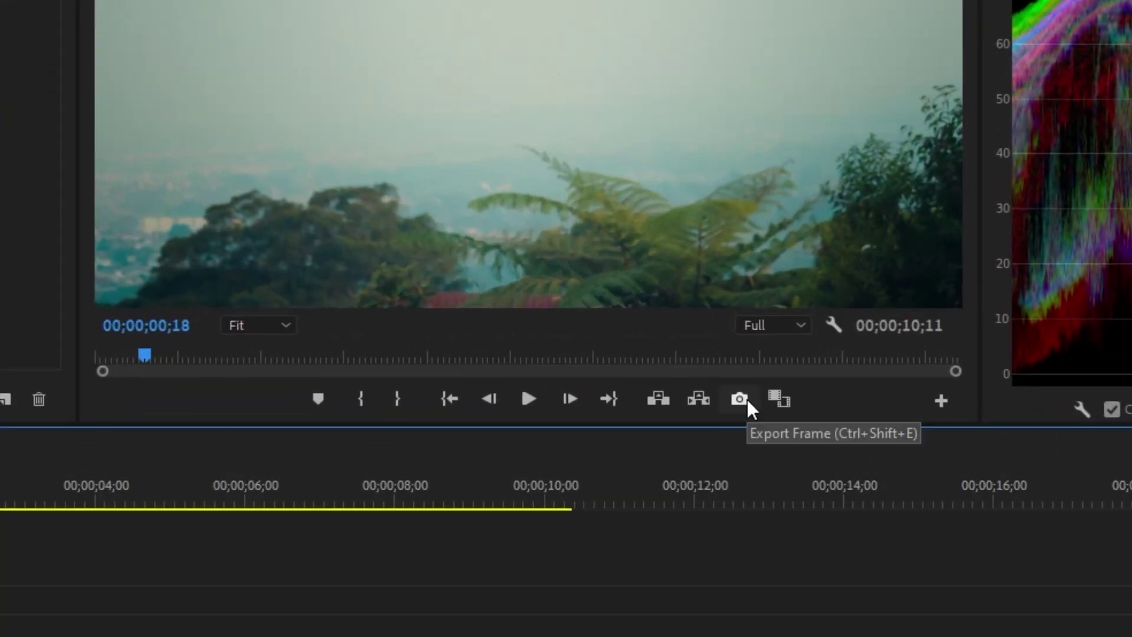
click(713, 386)
click(616, 366)
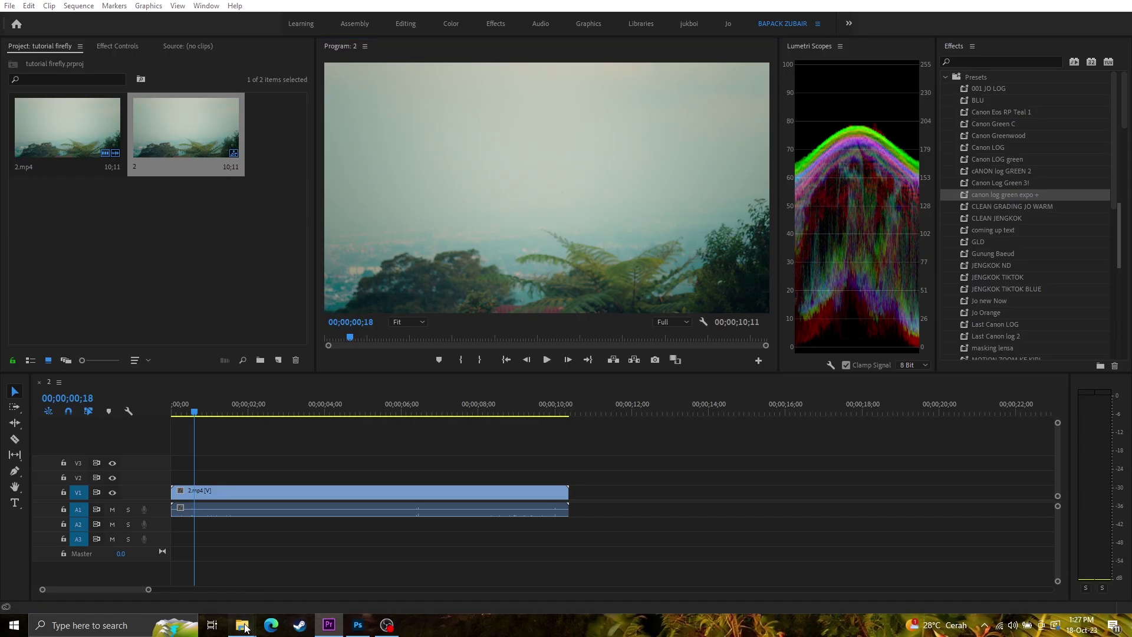
Open the exported still 2.00_00_00_18.Still001.jpg from the Pictures folder in Photoshop through Camera Raw with unchanged settings.
mouse_move(242, 625)
click(297, 600)
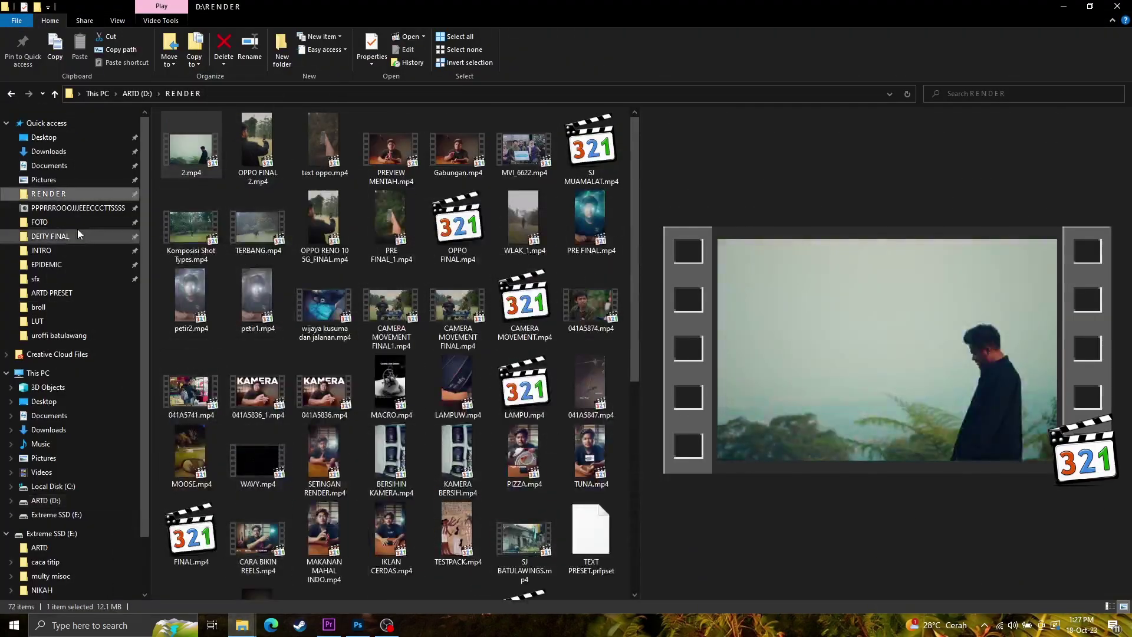
click(53, 180)
click(458, 150)
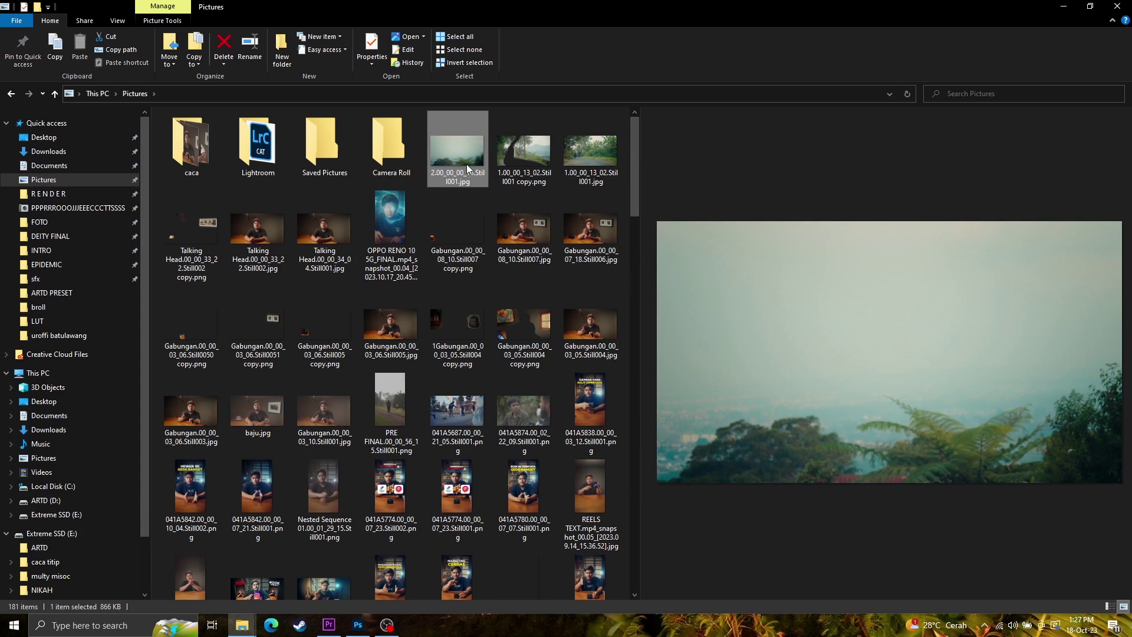
drag(457, 356, 140, 420)
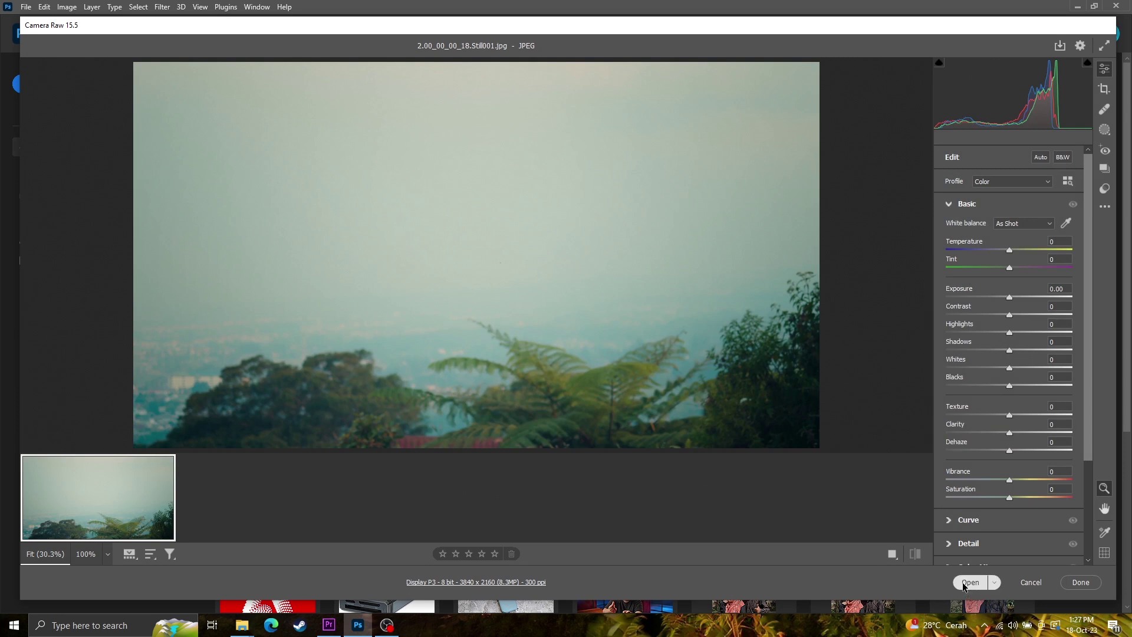
click(970, 583)
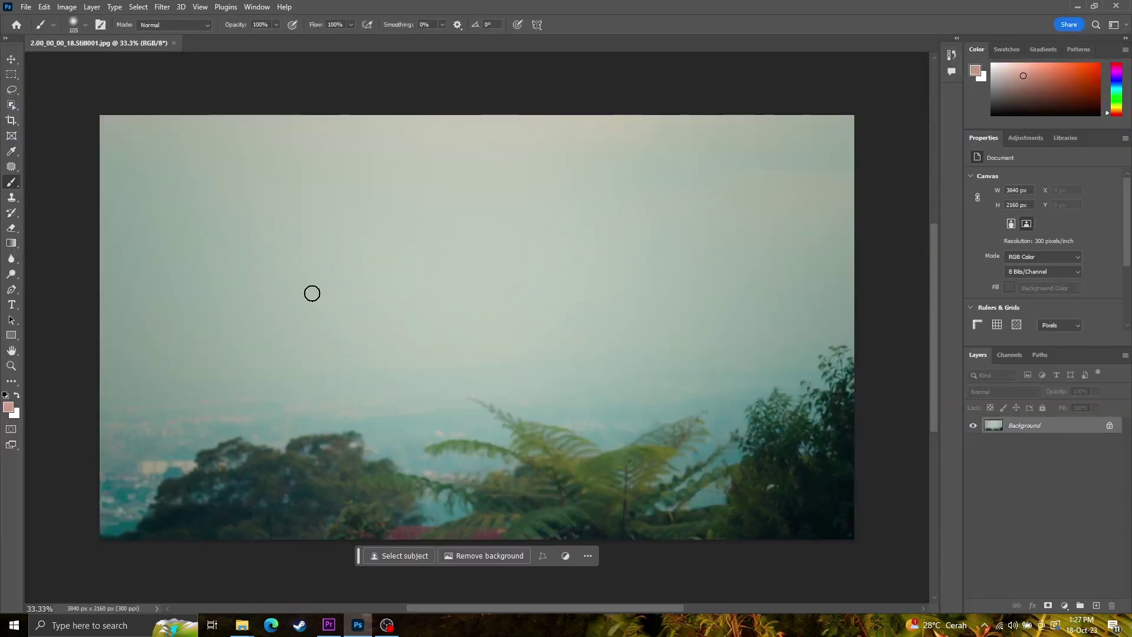
Lasso the whole sky area above the trees and generate a fill with the prompt "beach, with mountains".
click(10, 90)
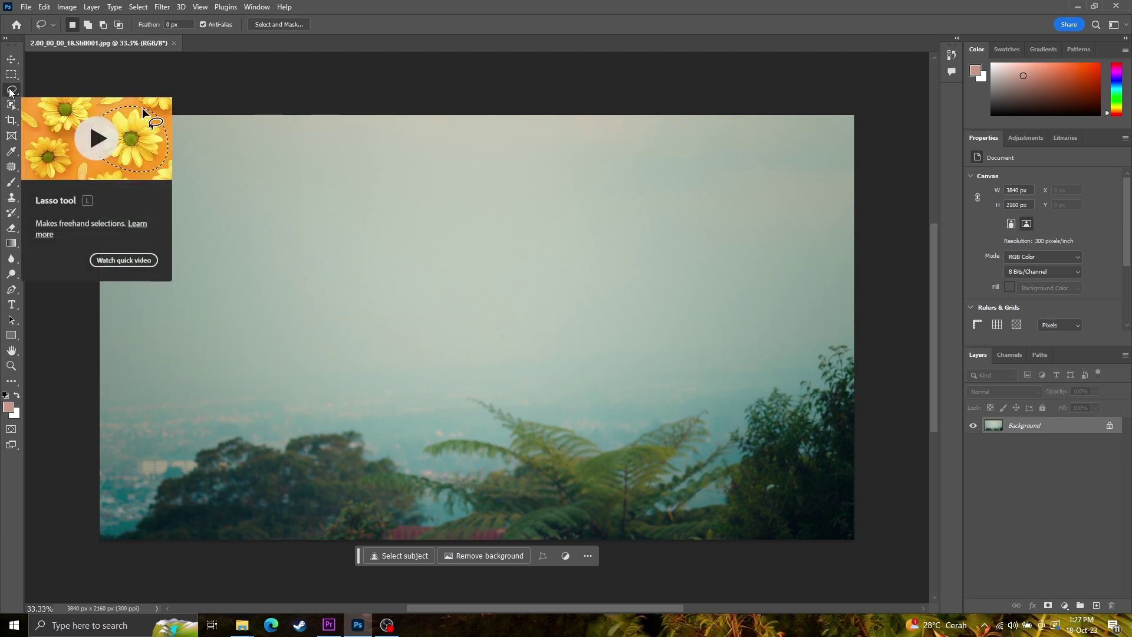
mouse_move(81, 450)
mouse_down()
mouse_move(114, 432)
mouse_move(395, 423)
mouse_move(797, 370)
mouse_move(814, 362)
mouse_move(923, 153)
mouse_move(935, 55)
mouse_move(916, 30)
mouse_move(416, 4)
mouse_move(55, 3)
mouse_up()
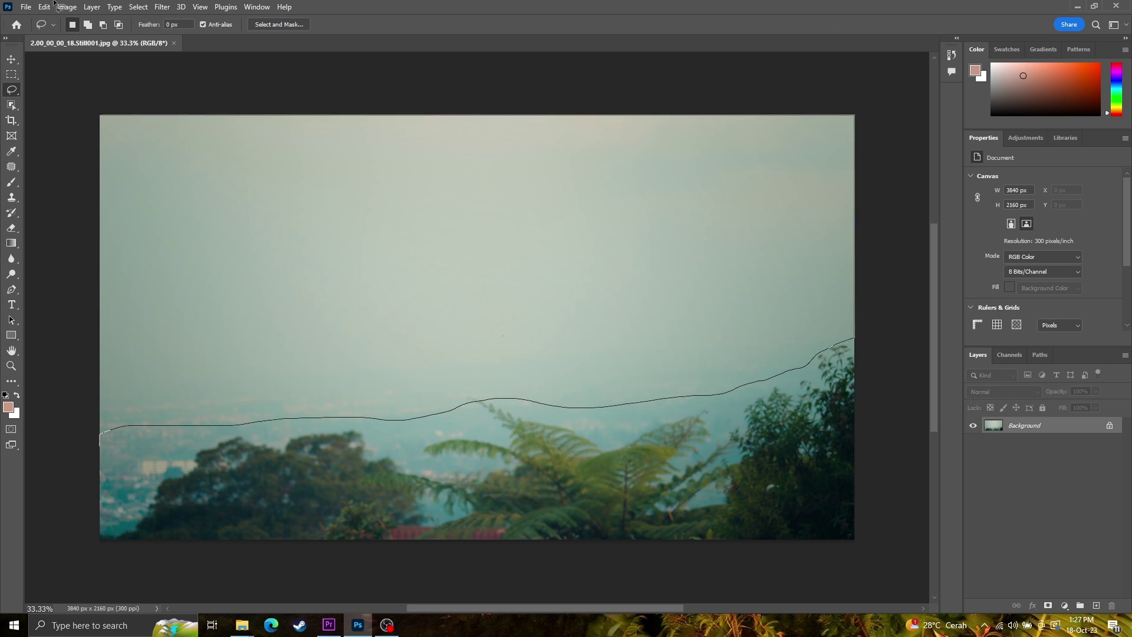
text(beach, wi)
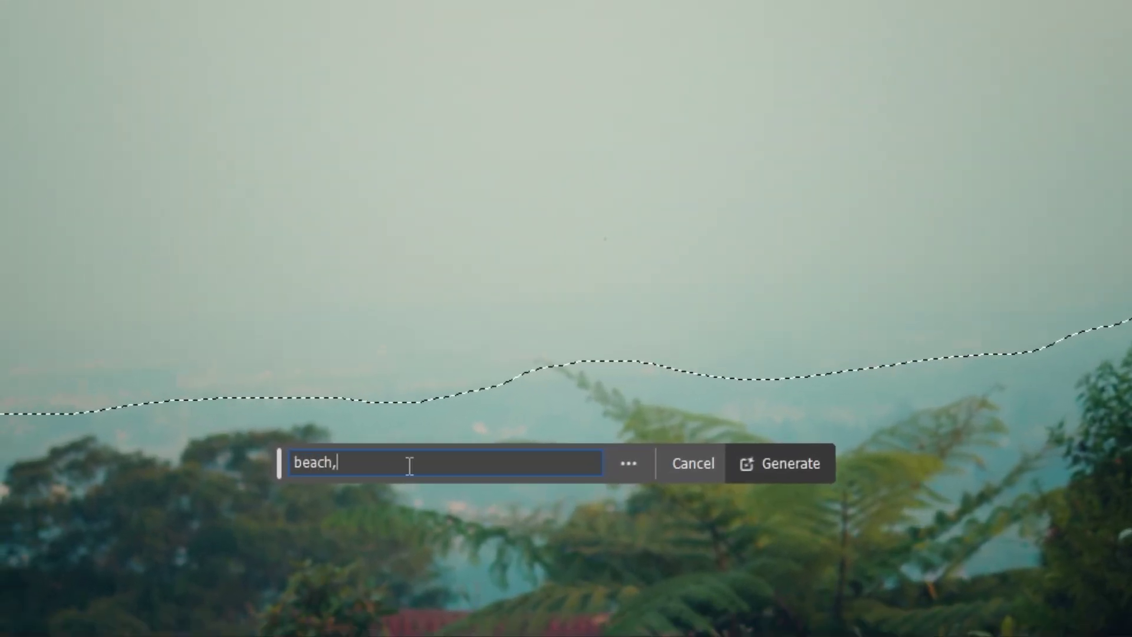
text(th mountains)
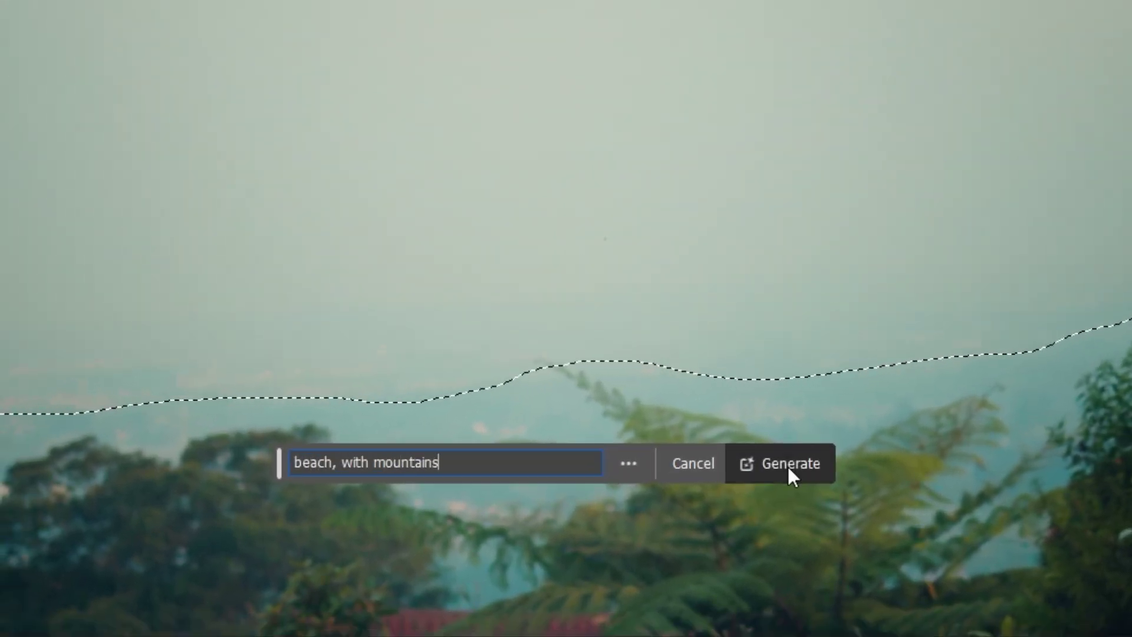
click(788, 466)
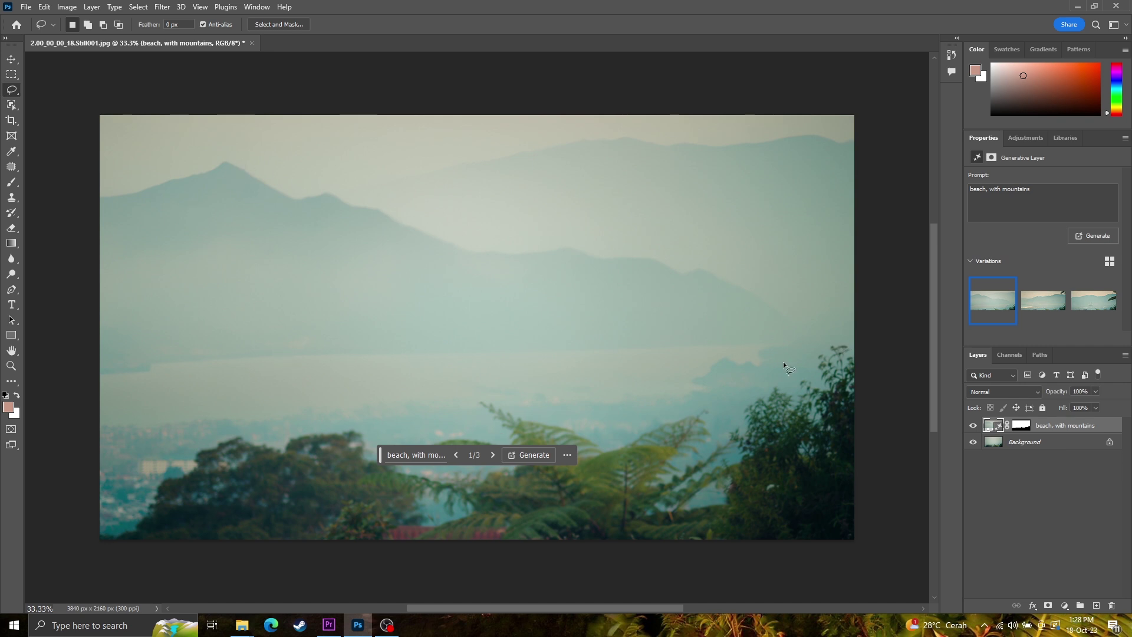
Compare the generated beach and mountain variations and keep the second one.
click(1041, 311)
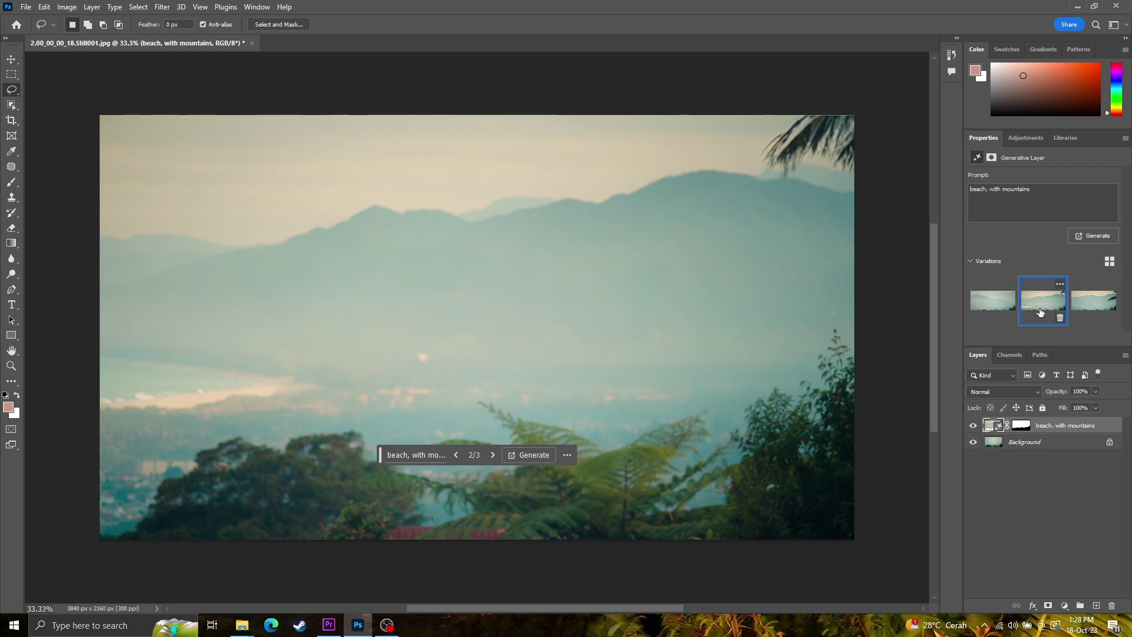
click(1087, 301)
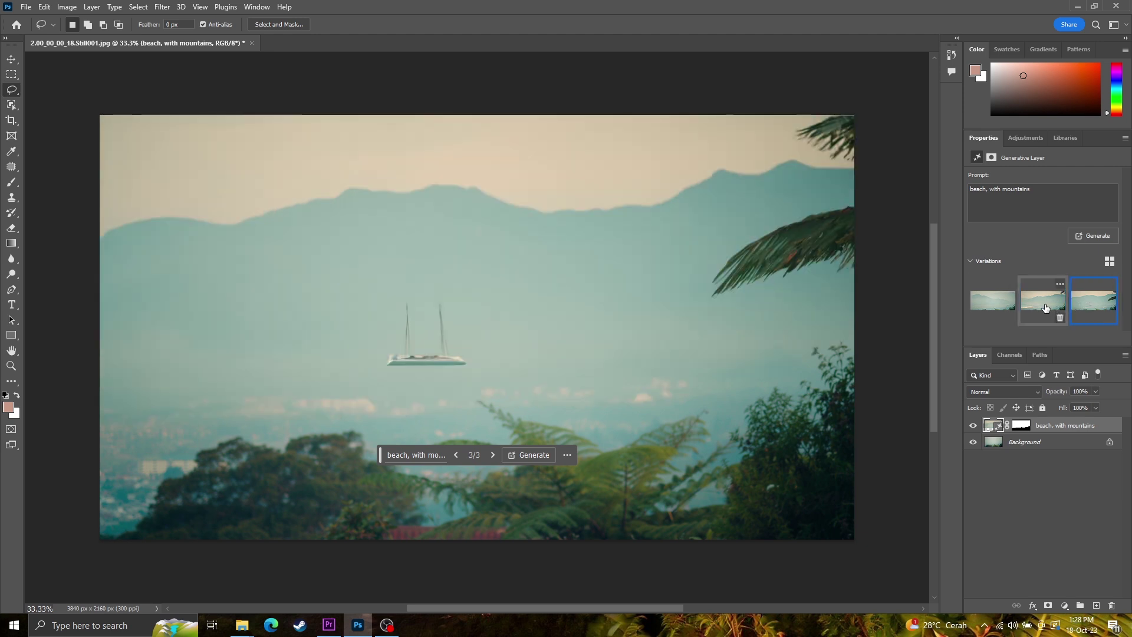
click(1046, 308)
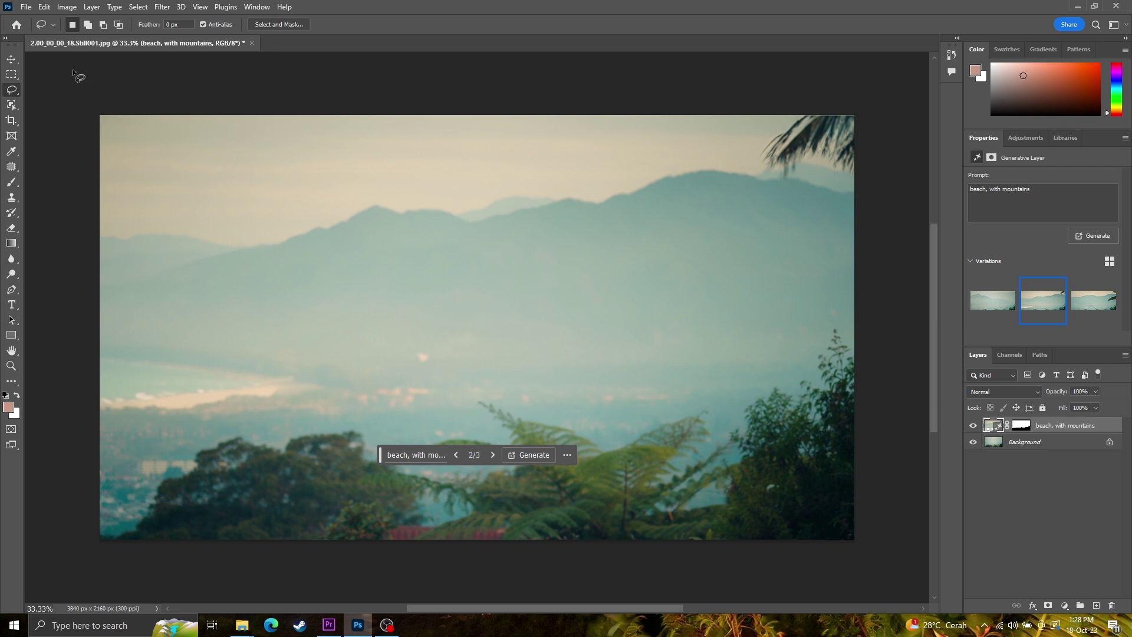
Save a JPEG copy of the extended landscape as 2.00_00_00_18.Still001 copy.jpg in the Pictures folder with quality 7.
click(26, 7)
click(62, 154)
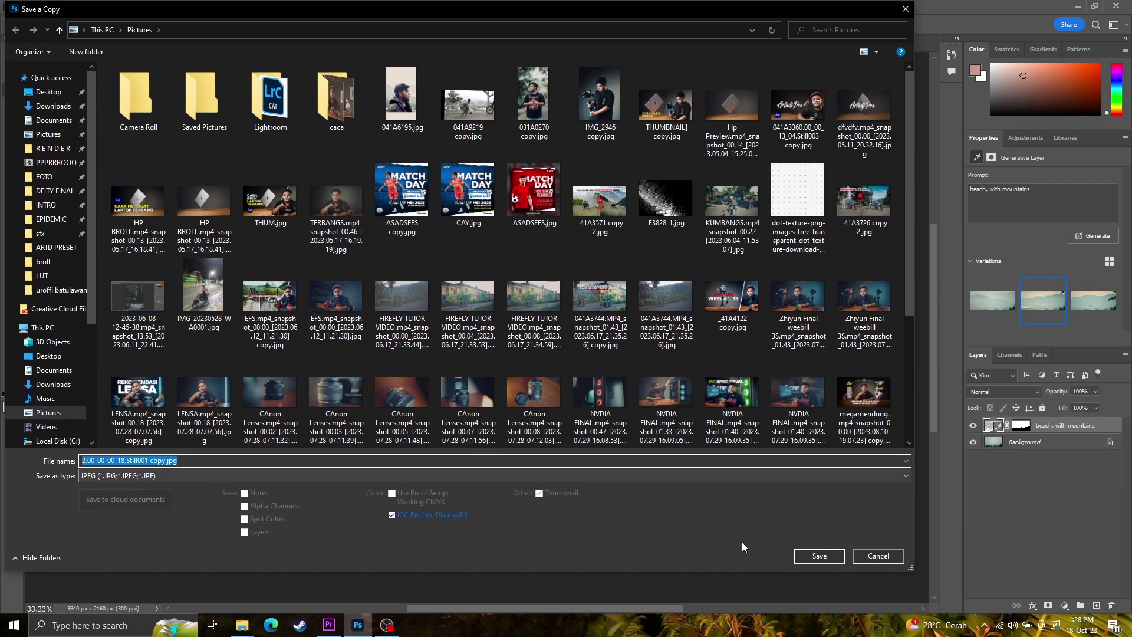
click(819, 556)
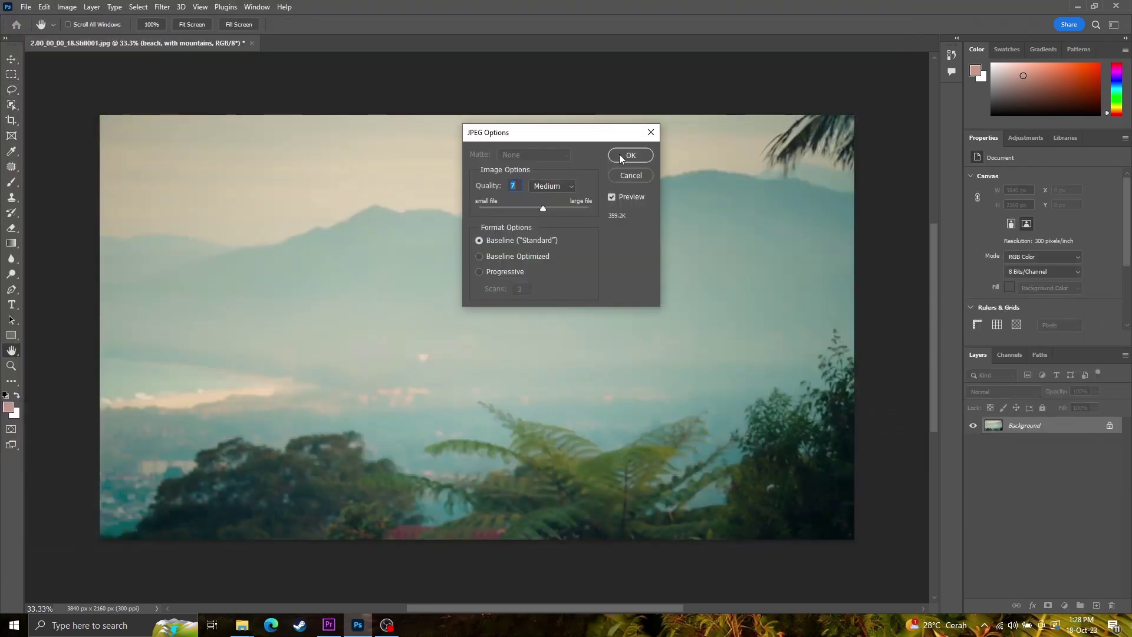
click(620, 154)
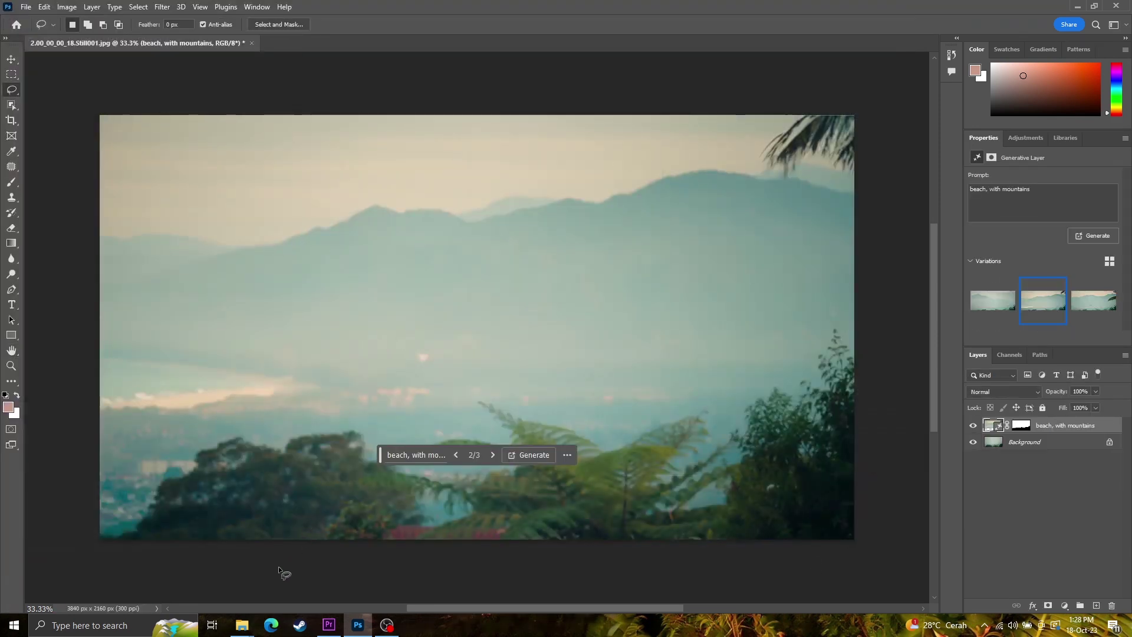
Quit Photoshop without saving the changes to the still's document.
click(329, 624)
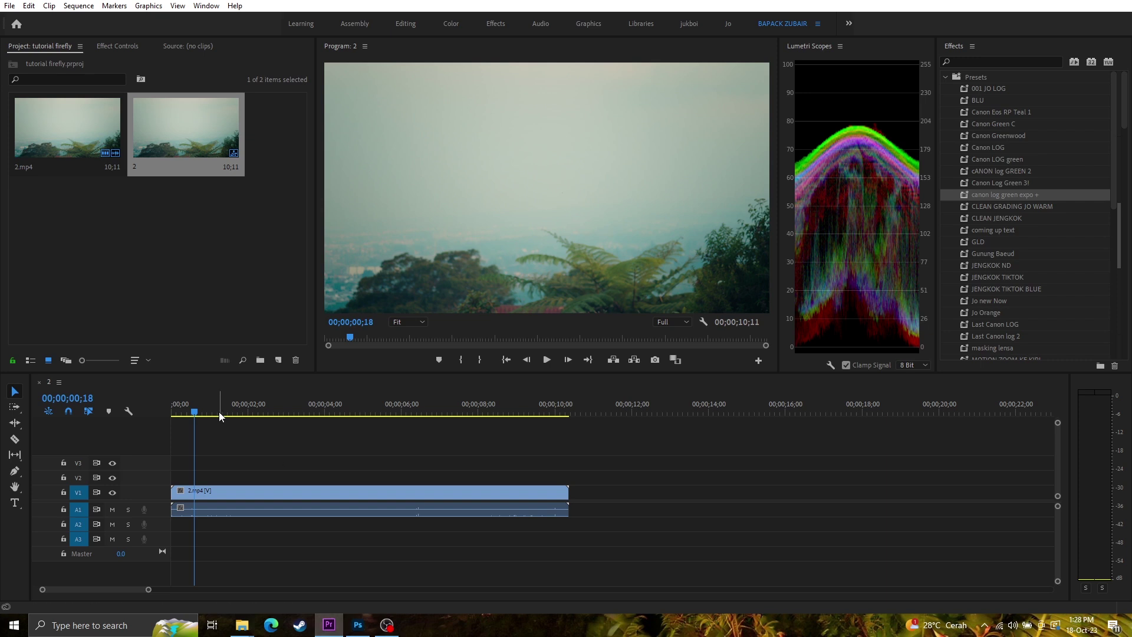
key(alt+Tab)
scroll(440, 291, down, 20)
click(591, 555)
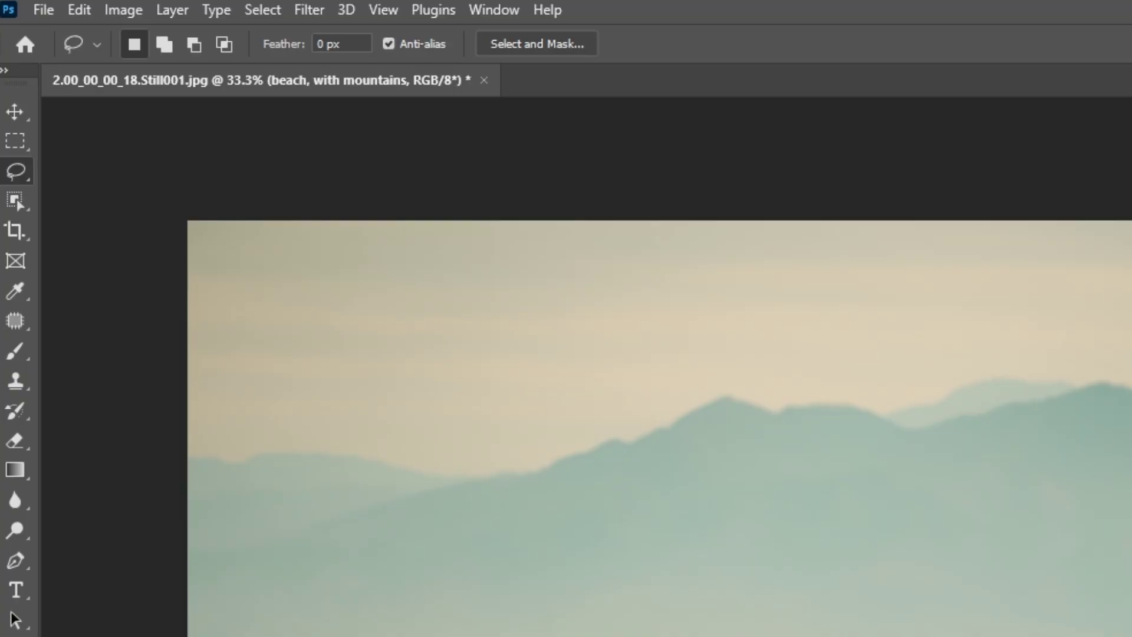
key(ctrl+q)
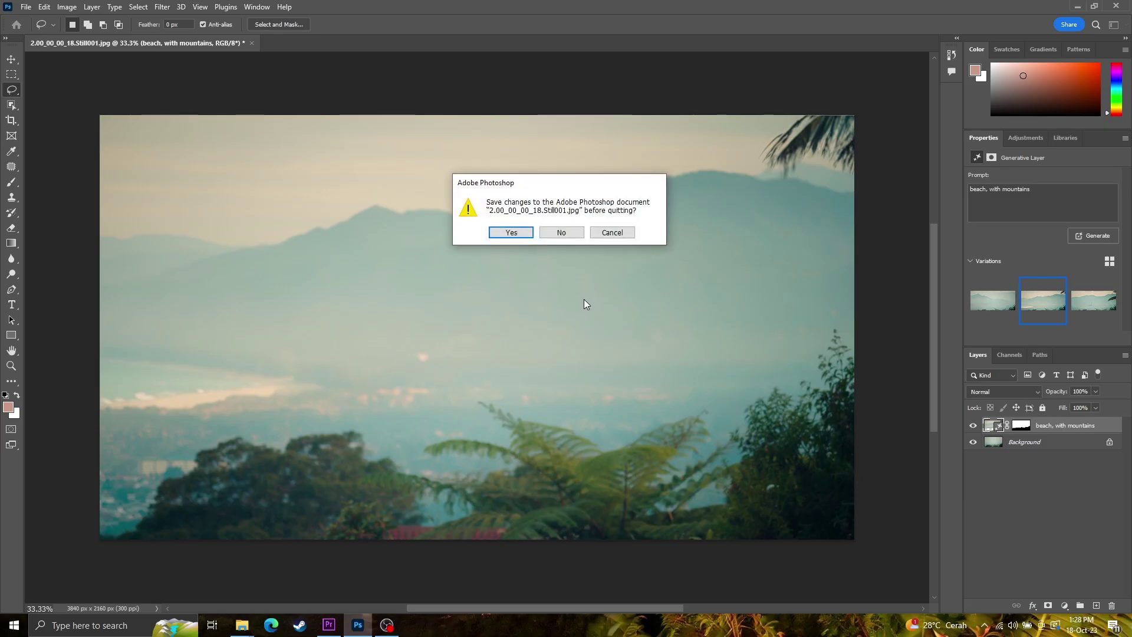
click(564, 236)
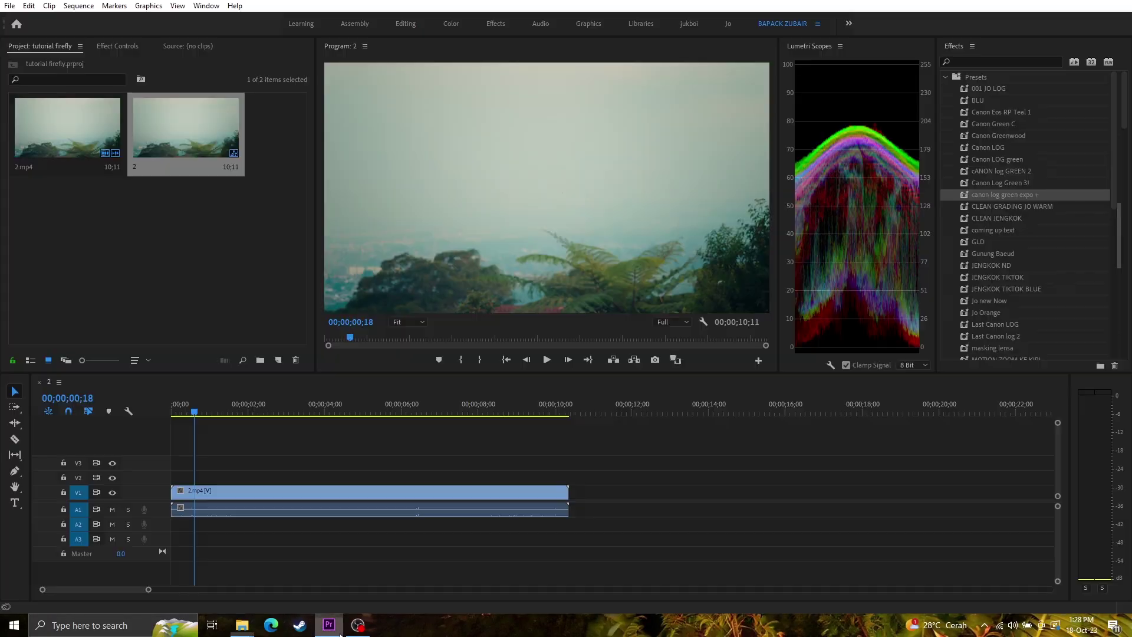
In Premiere Pro, replace the 2.mp4 clip with an After Effects composition and save the After Effects project as tutort.
click(329, 625)
drag(208, 407, 296, 413)
click(307, 496)
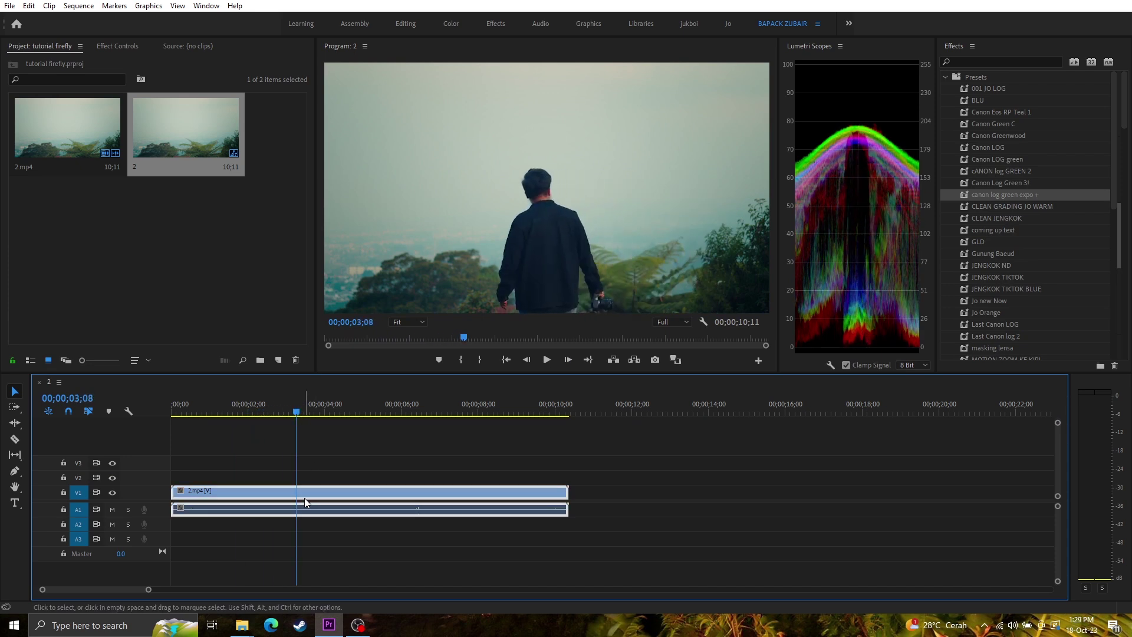
right_click(306, 502)
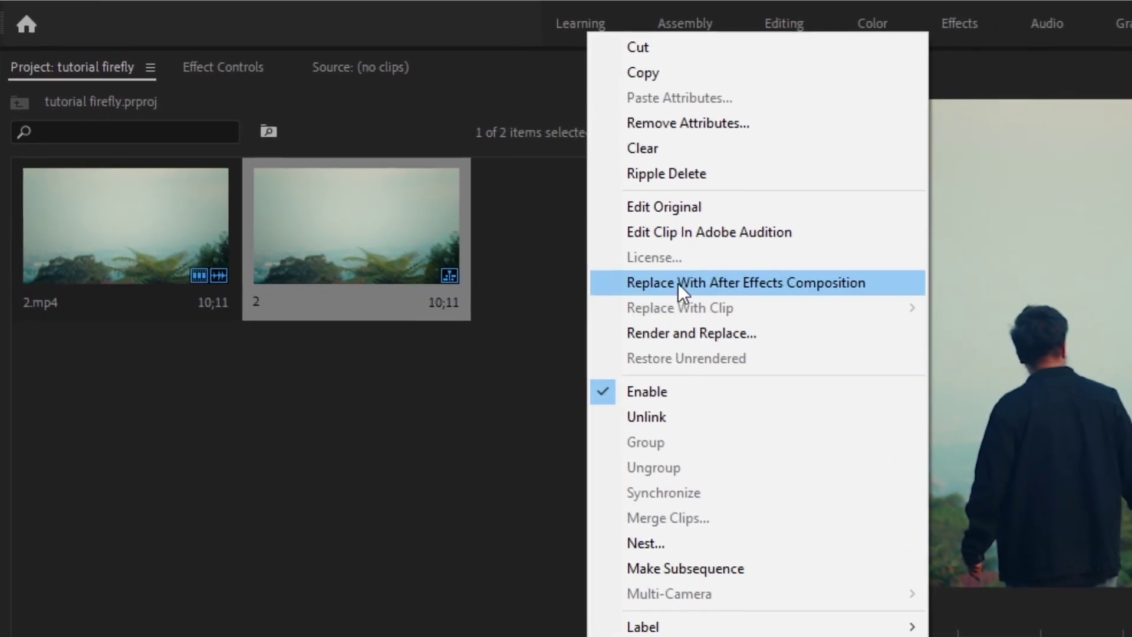
click(801, 289)
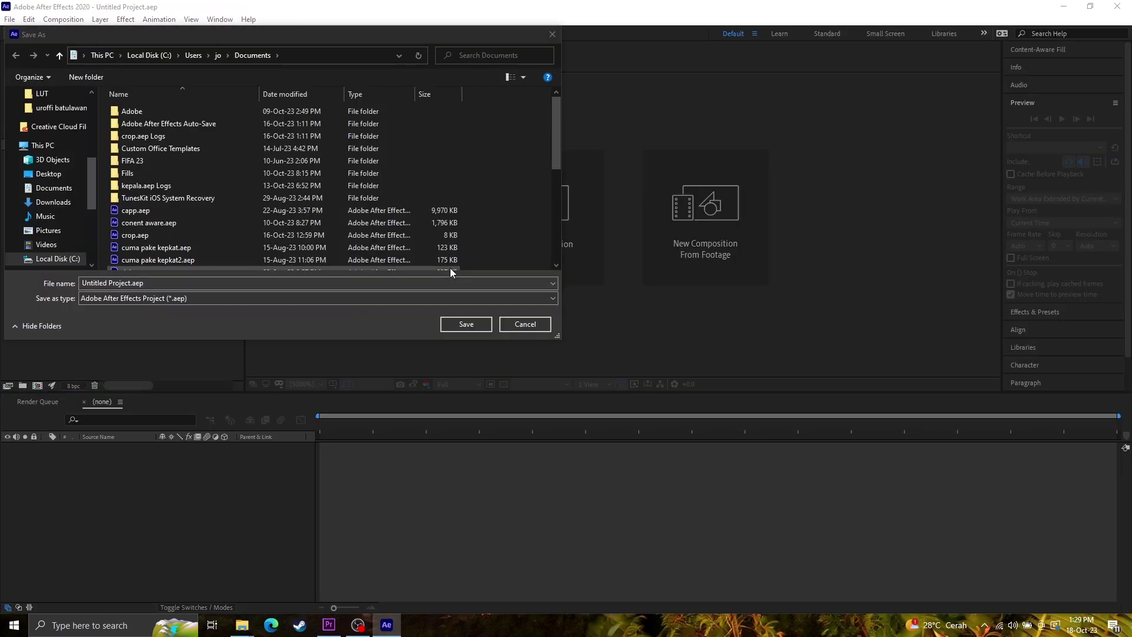
text(tutort)
key(Return)
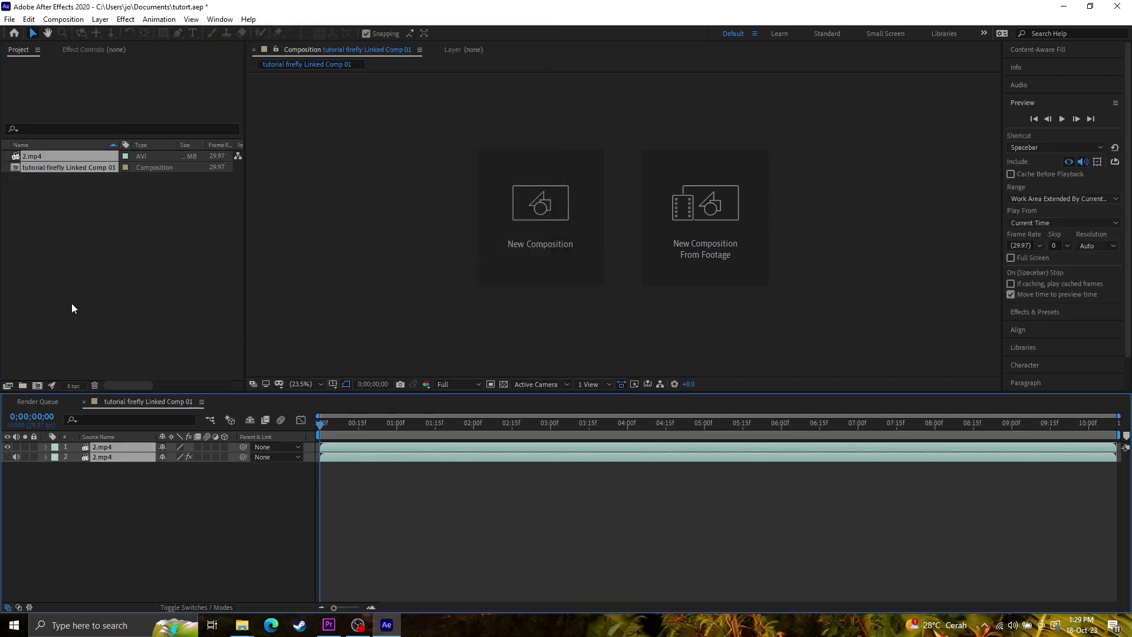
Delete the audio-only 2.mp4 layer from the linked composition and try a duplicate of the video layer.
click(65, 308)
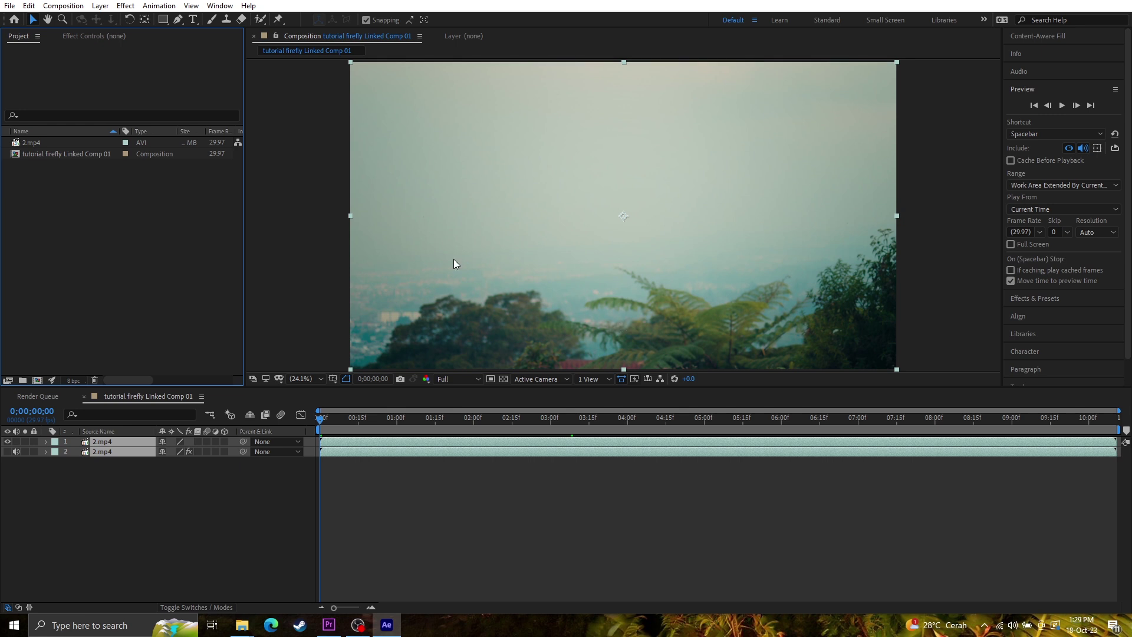
drag(331, 422, 551, 426)
click(46, 494)
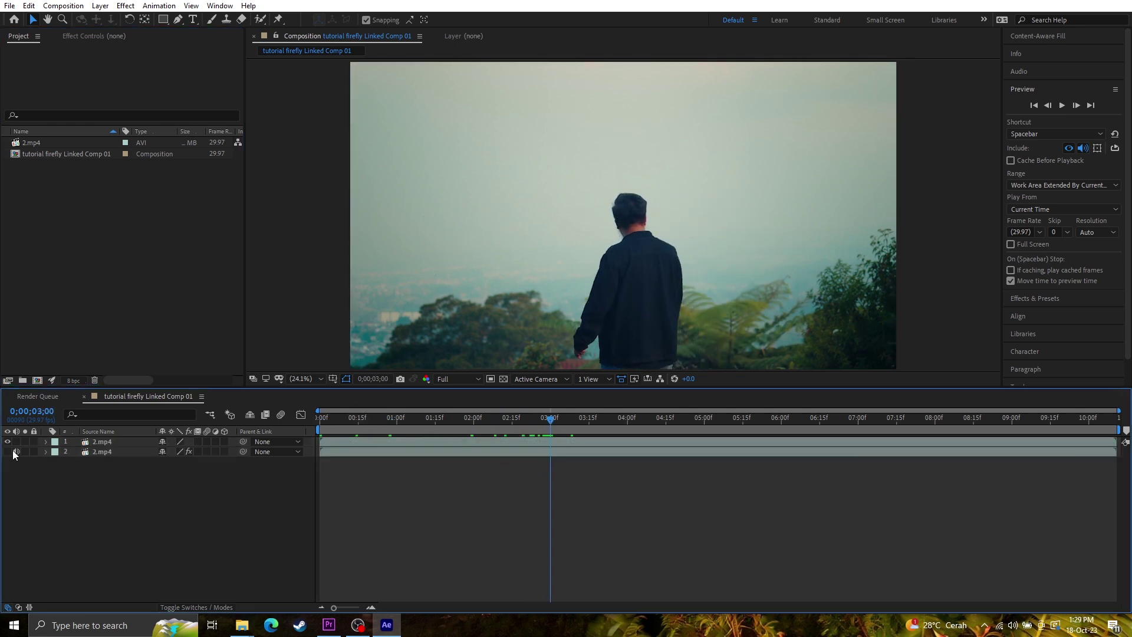
key(ctrl+Down)
click(118, 454)
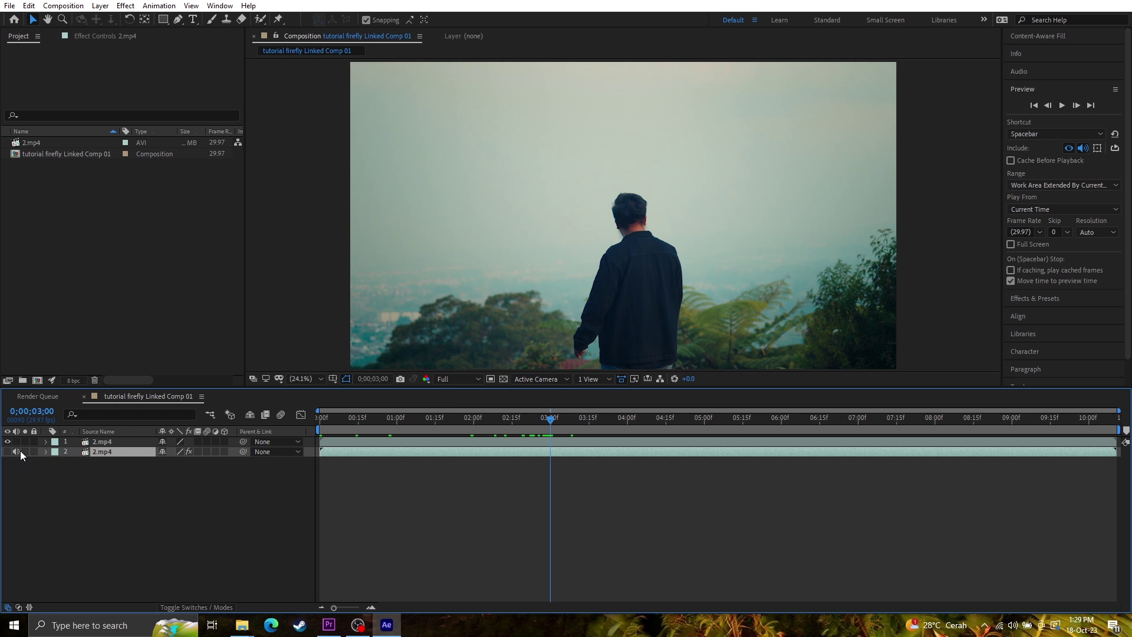
click(706, 242)
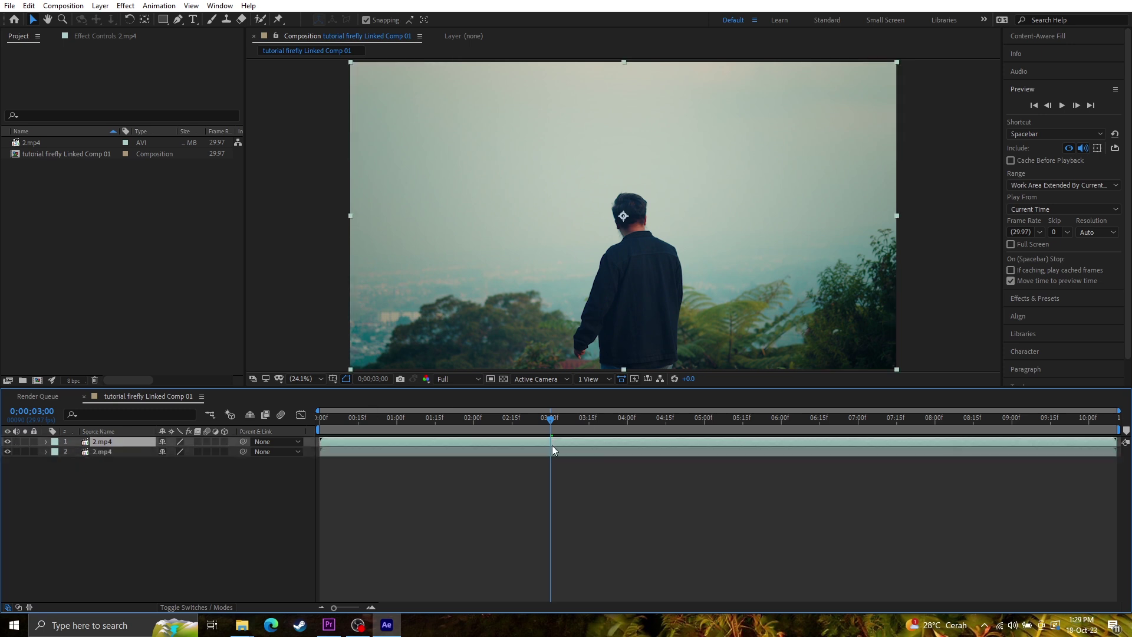
key(Delete)
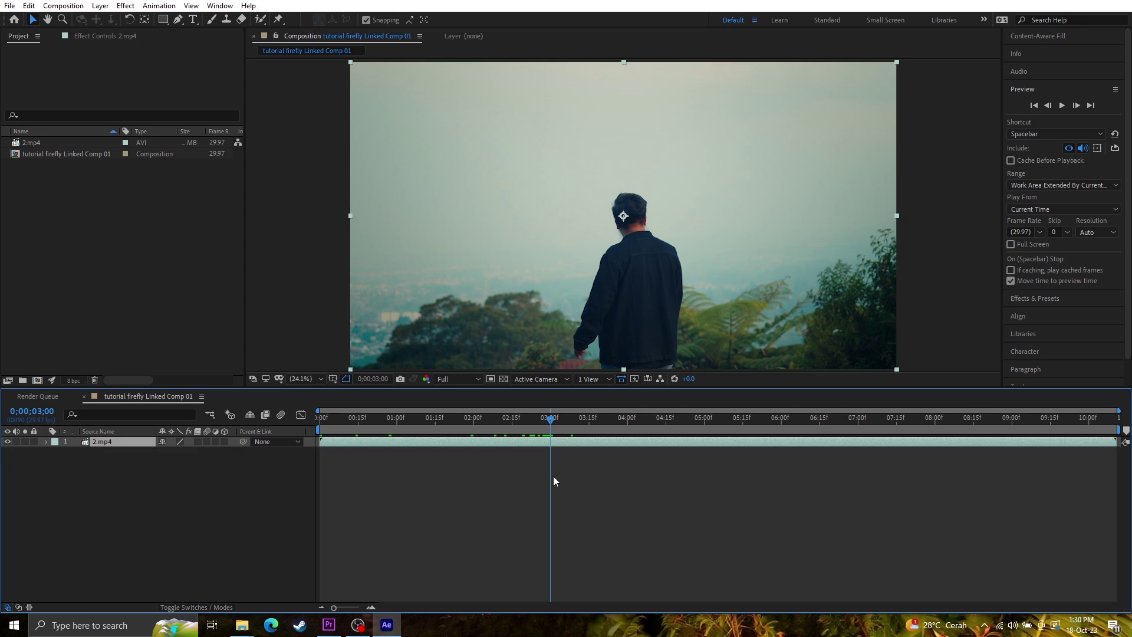
key(ctrl+z)
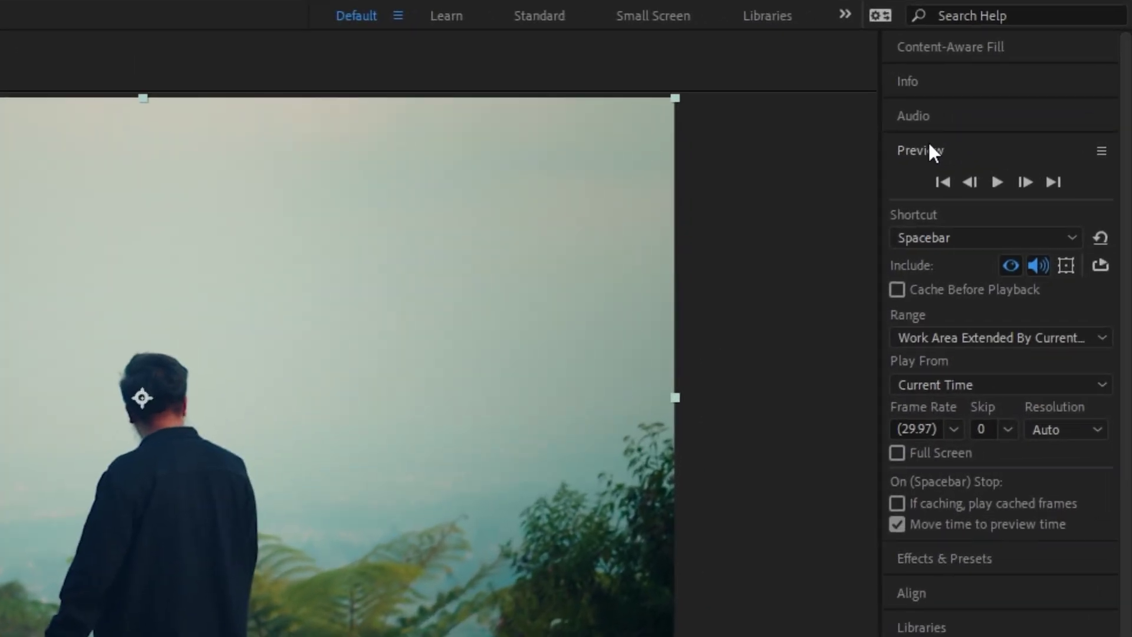
Find the Tint effect and apply it to the upper 2.mp4 layer.
click(946, 570)
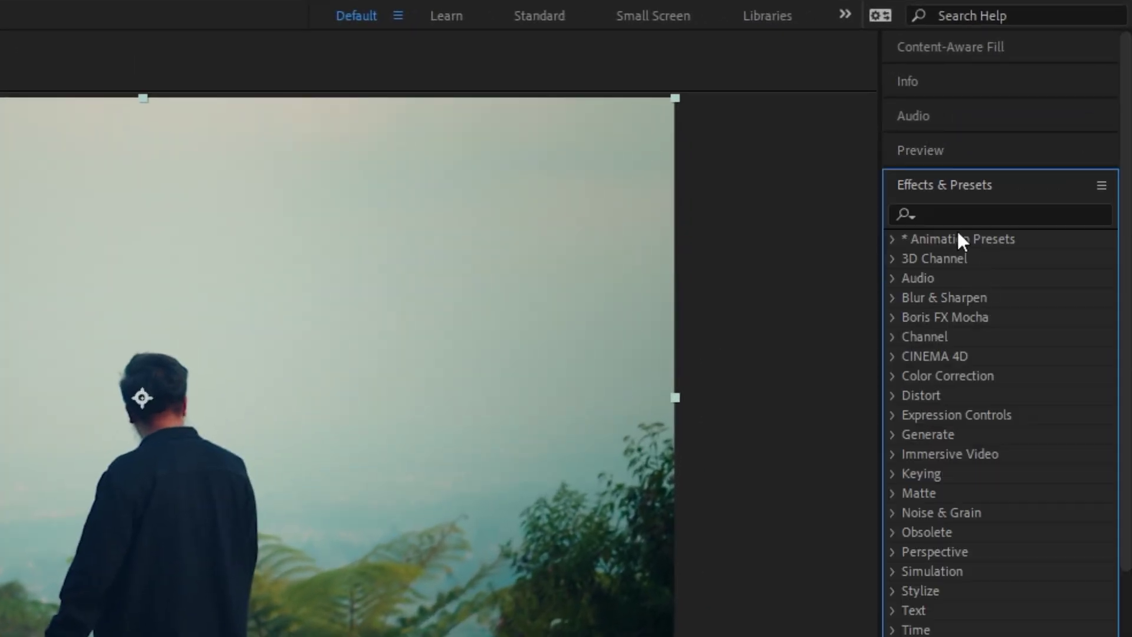
click(944, 214)
text(tint)
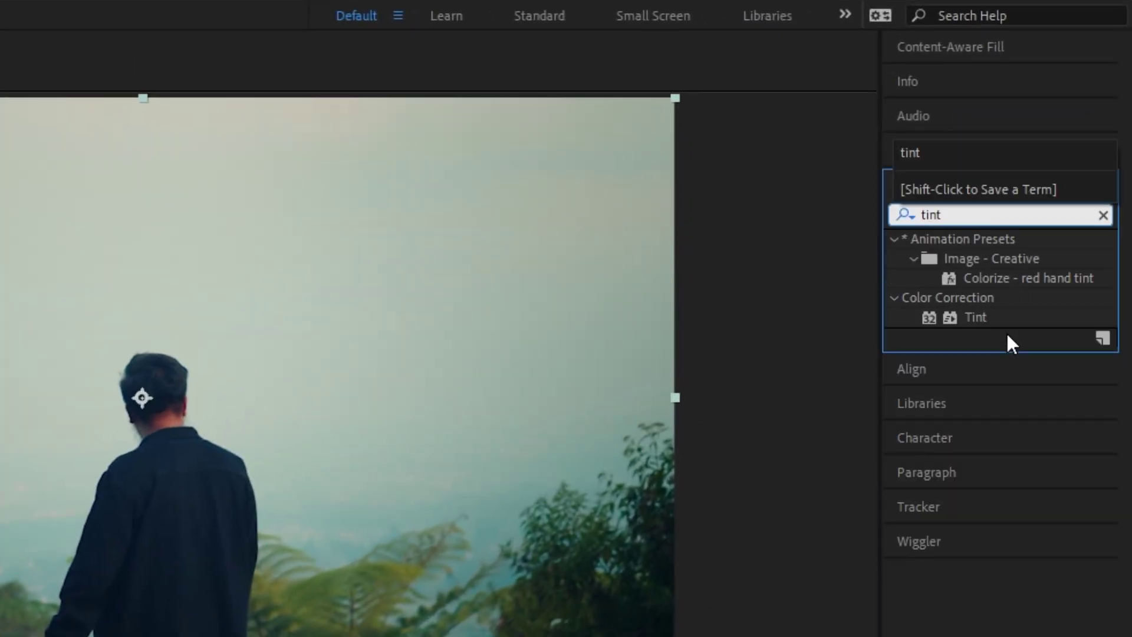
drag(984, 316, 239, 298)
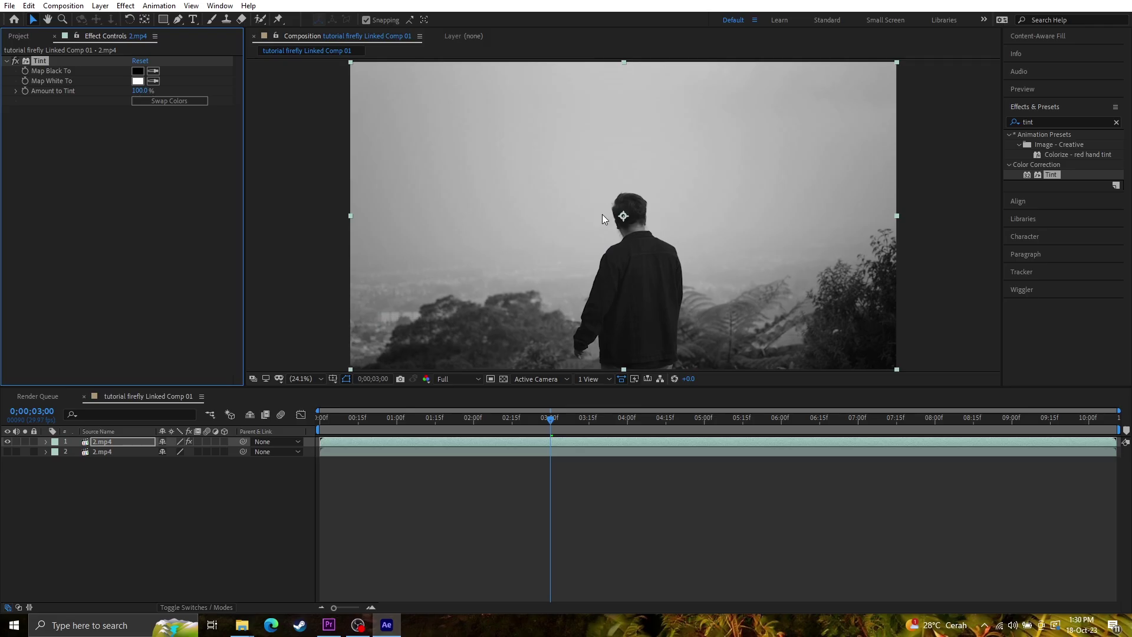
Find the Levels effect and add it to the tinted 2.mp4 layer.
double_click(1041, 123)
text(curv)
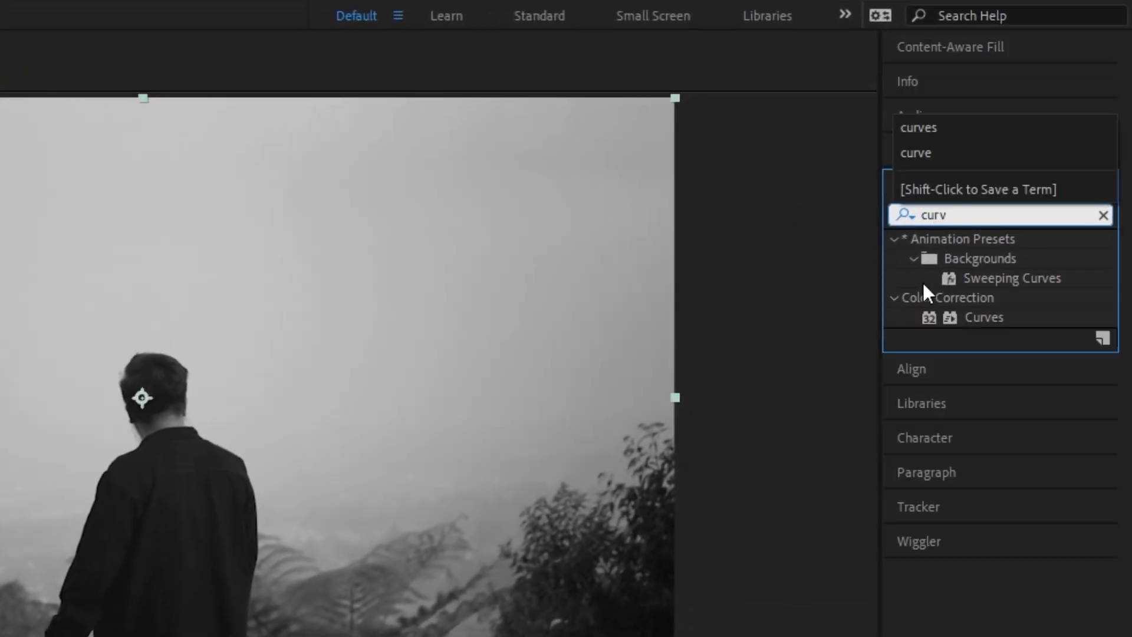
double_click(935, 214)
text(l)
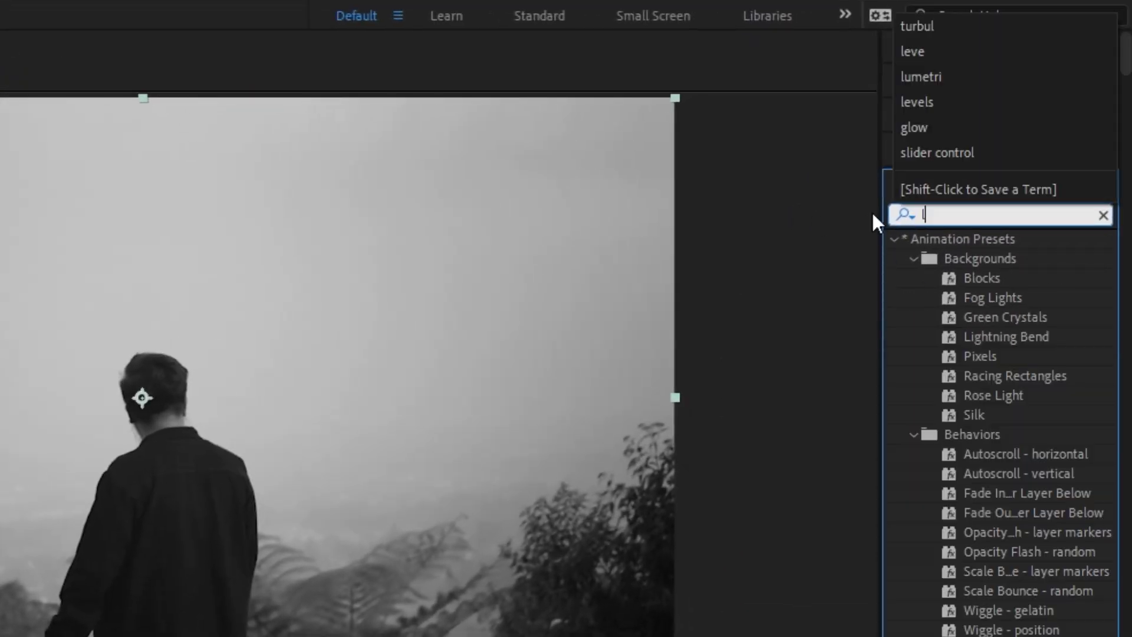
text(evels)
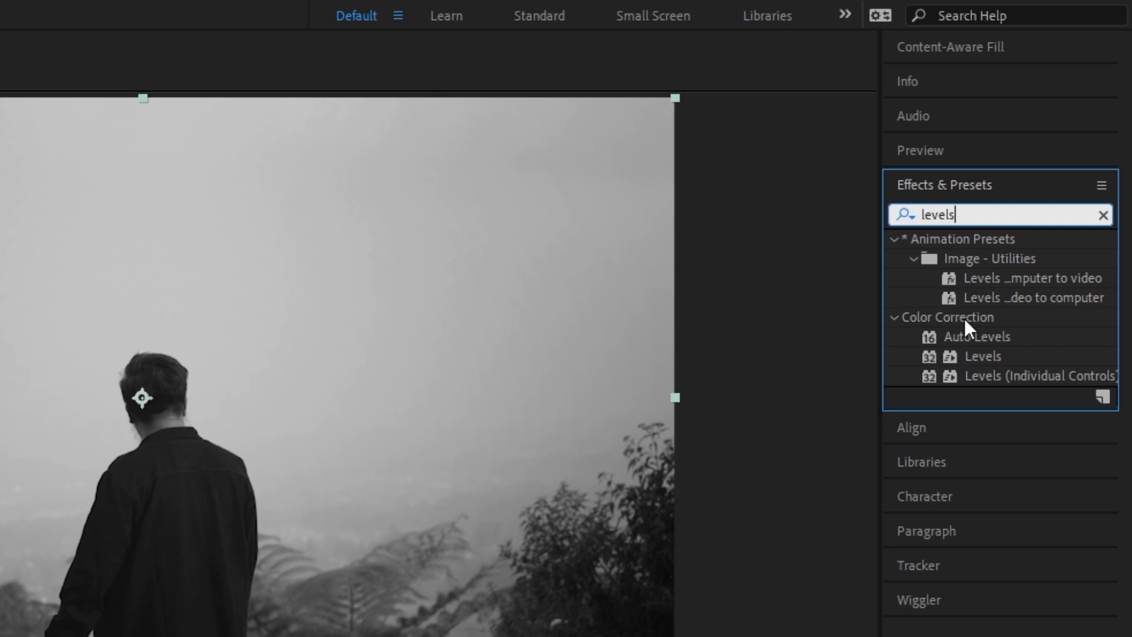
click(977, 358)
drag(998, 365, 148, 204)
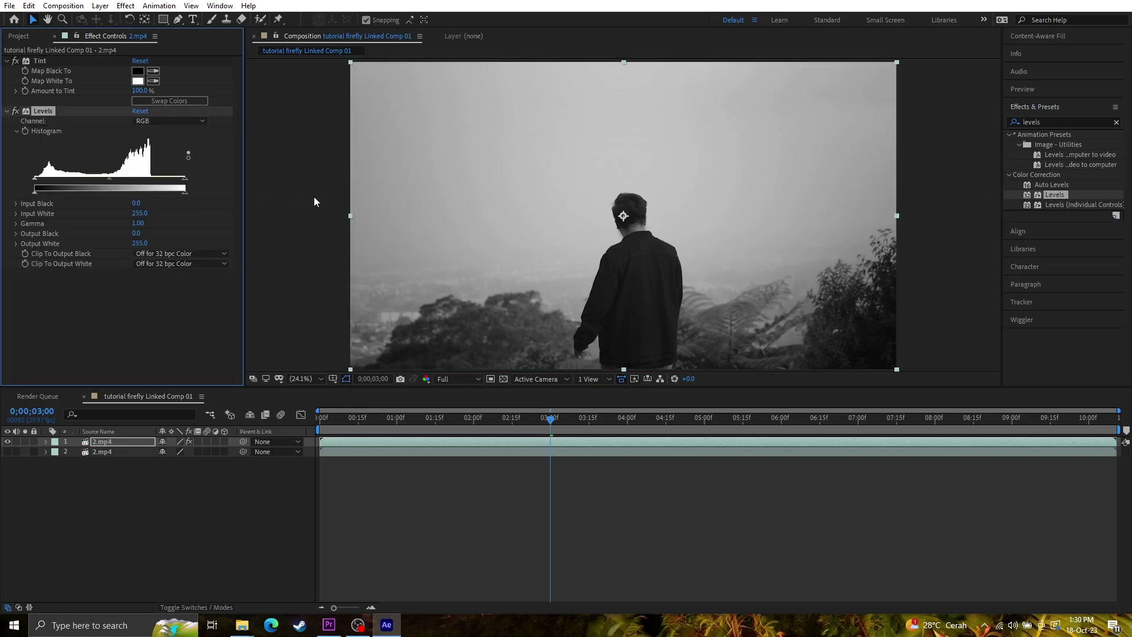
Raise the silhouette's contrast with Levels: Input Black 80, Input White 137 and Gamma 0.66.
click(625, 268)
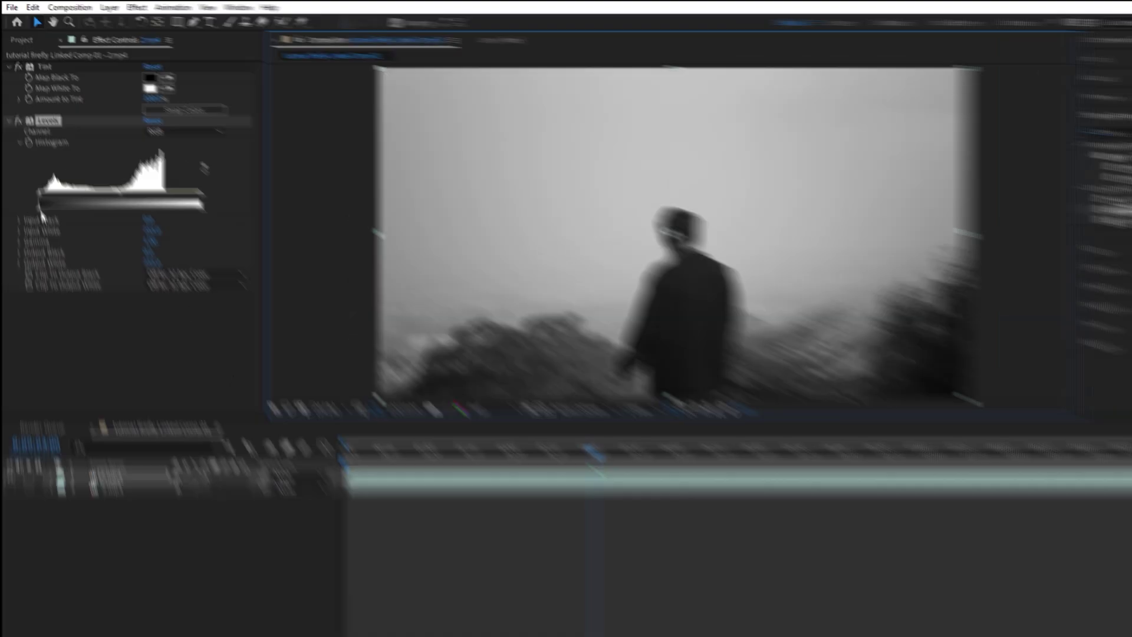
drag(34, 197, 42, 193)
drag(58, 286, 69, 262)
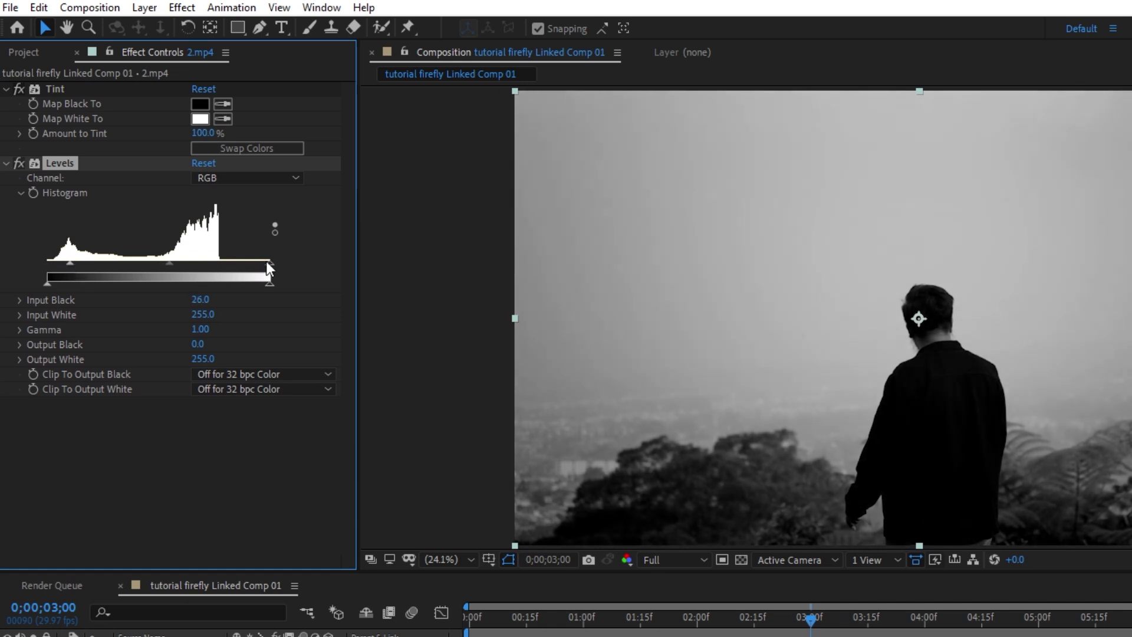
drag(269, 260, 204, 262)
drag(70, 262, 98, 260)
drag(204, 262, 149, 264)
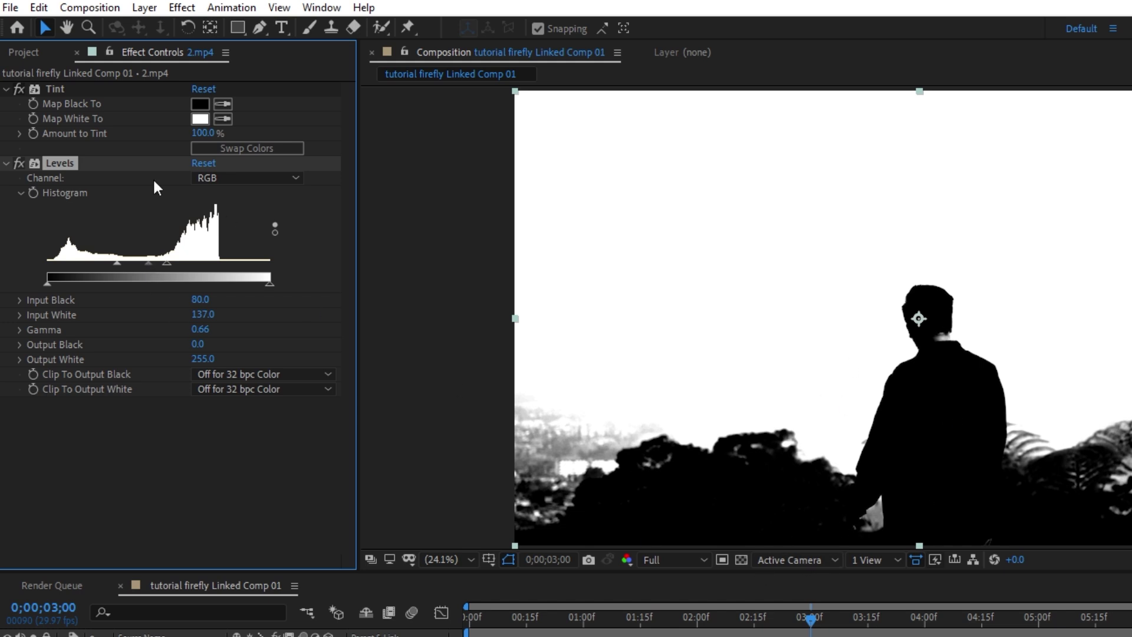
Import 2.00_00_00_18.Still001 copy.jpg from the file browser into the After Effects project.
click(21, 53)
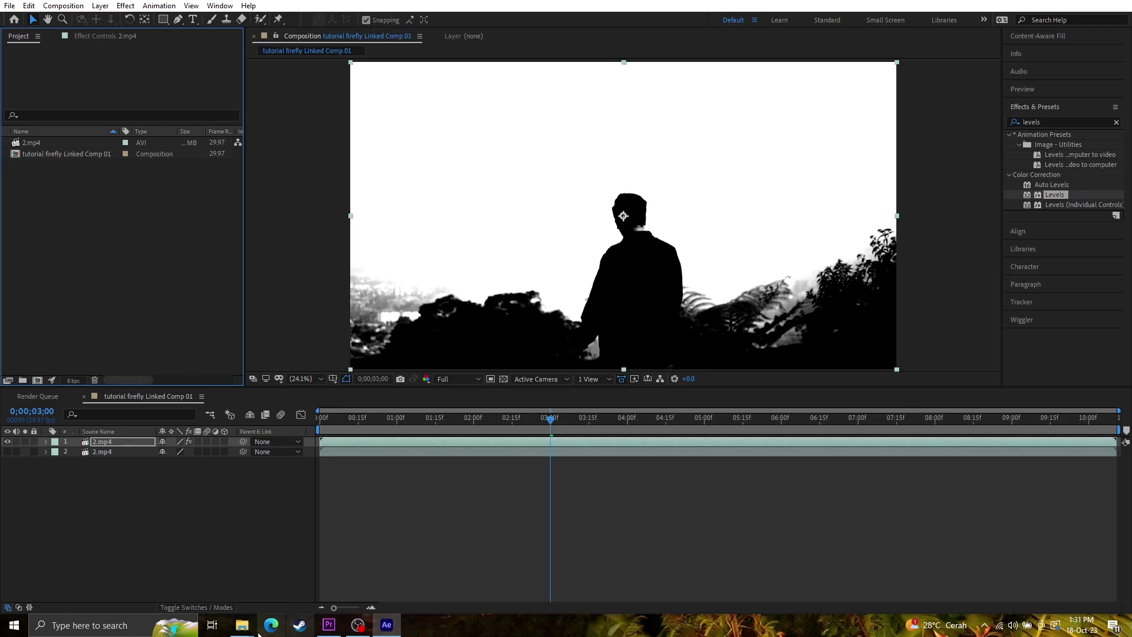
click(242, 625)
drag(602, 561, 142, 266)
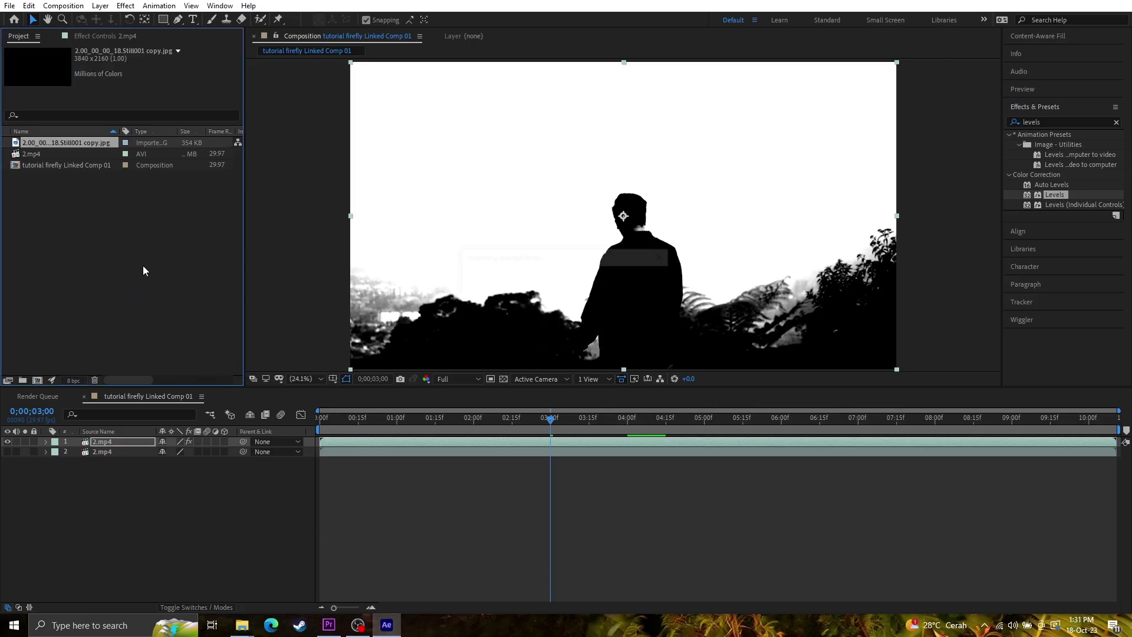
double_click(148, 236)
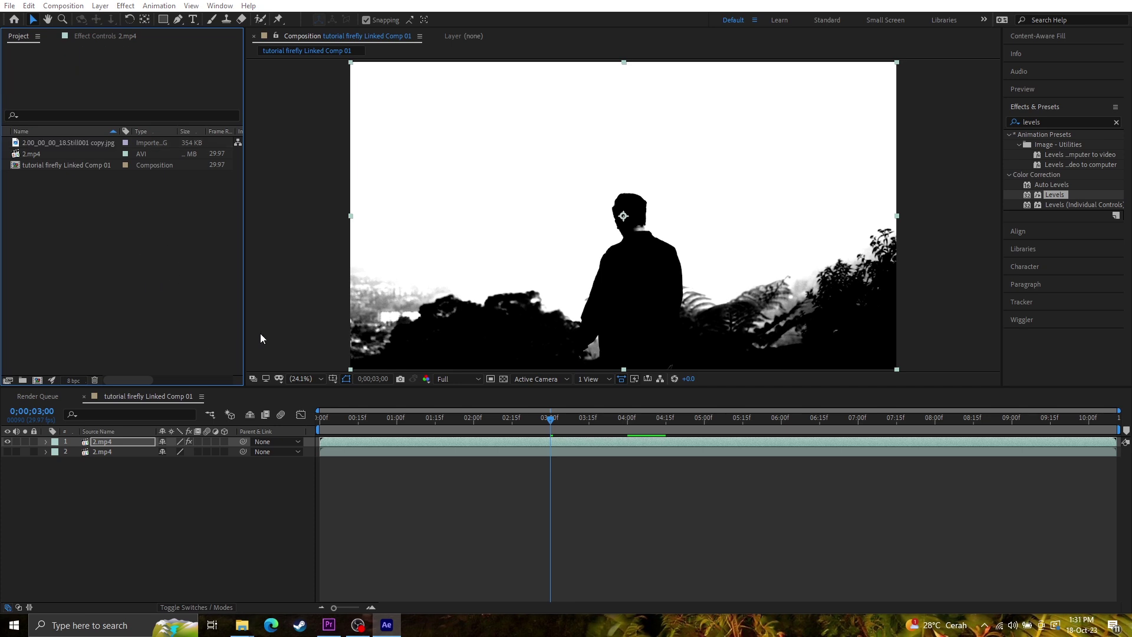
click(551, 23)
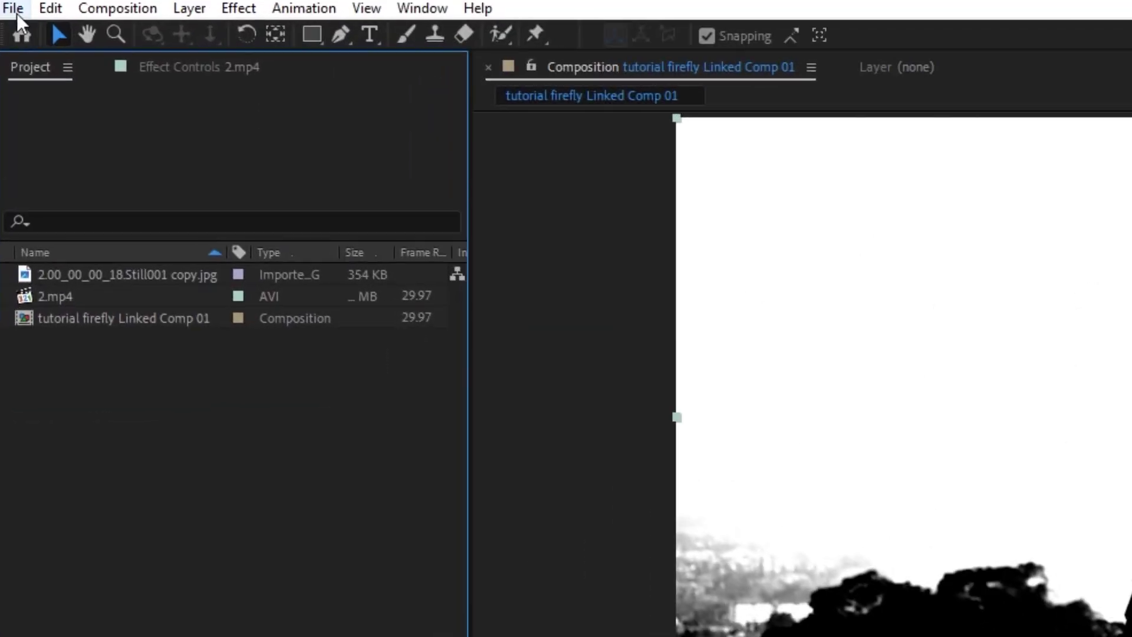
click(9, 5)
mouse_move(101, 324)
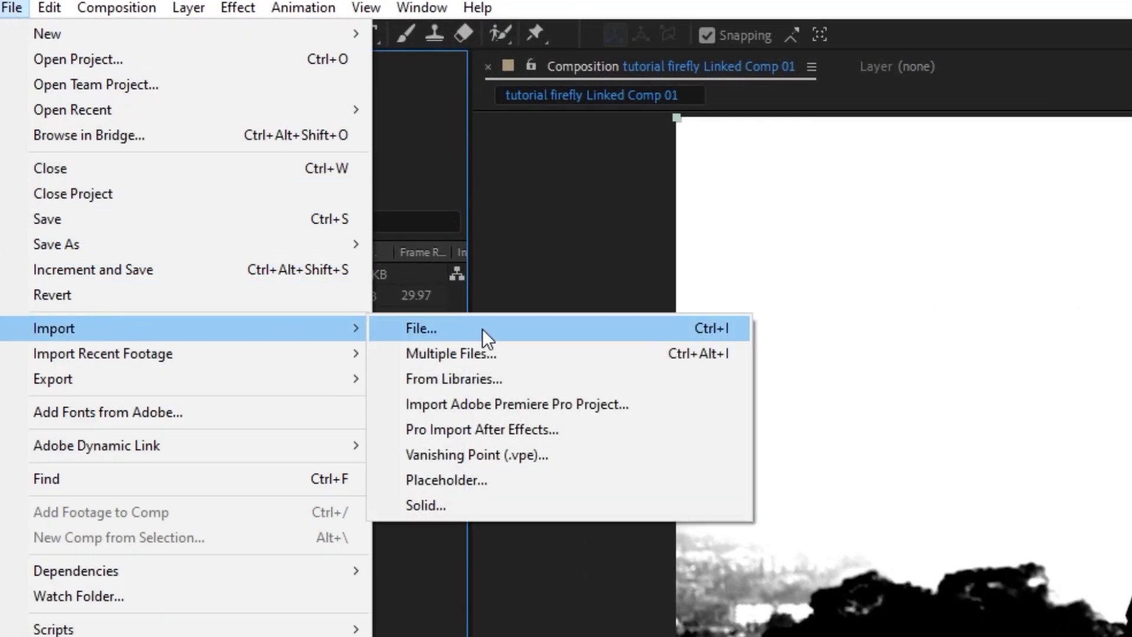
click(539, 507)
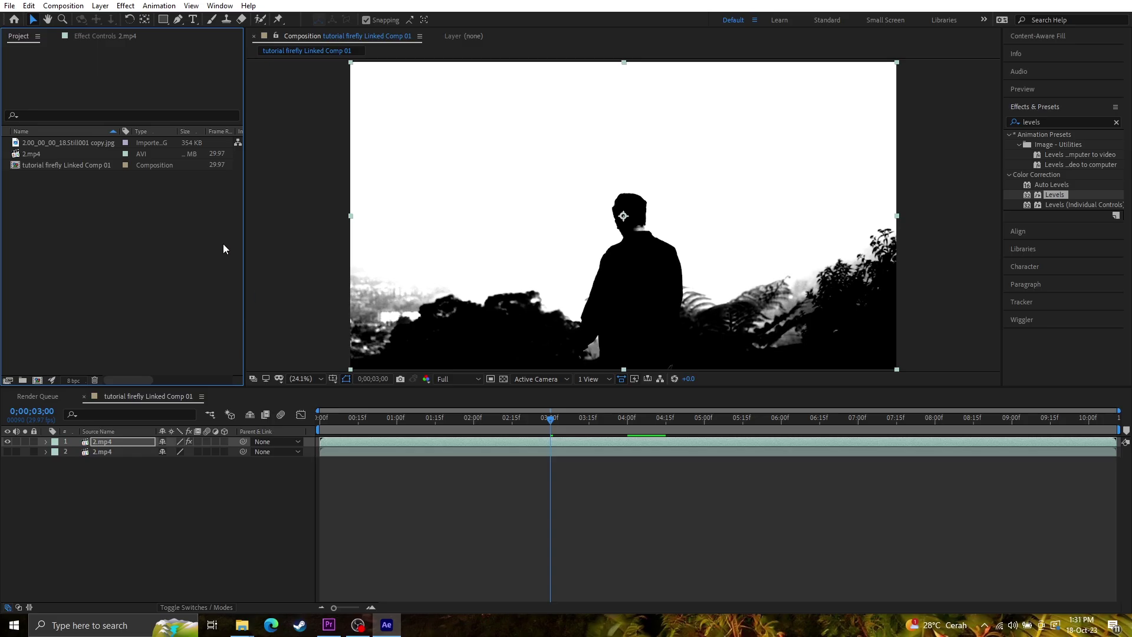
Hide the black-and-white 2.mp4 layer, and show and duplicate the original-colour 2.mp4 layer below it.
click(126, 440)
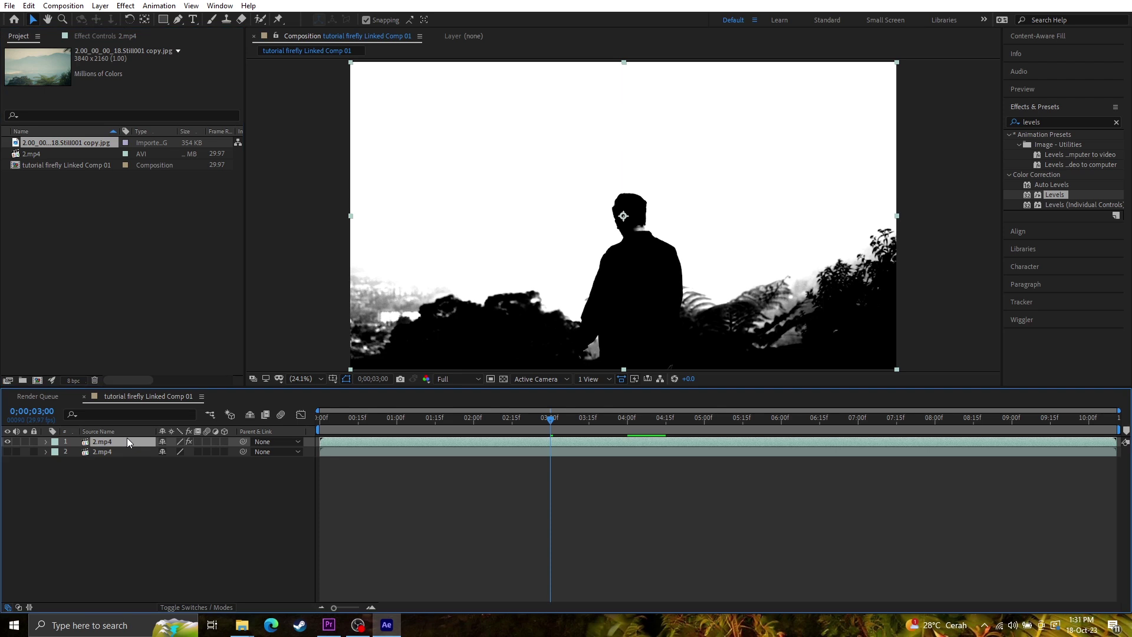
click(8, 442)
click(8, 452)
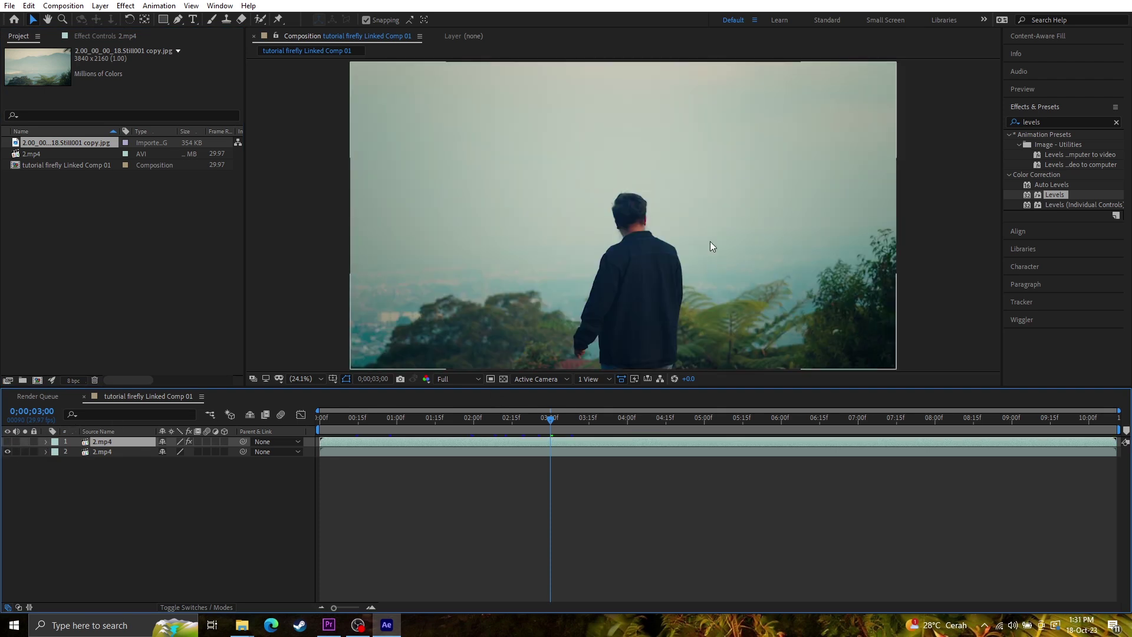
click(122, 451)
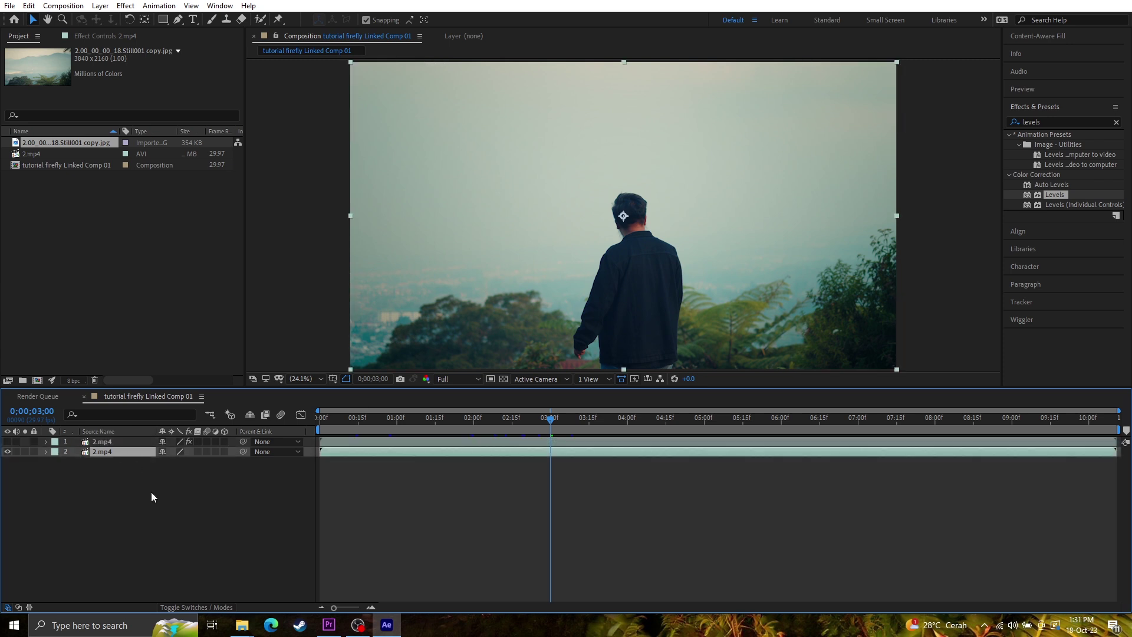
key(ctrl+d)
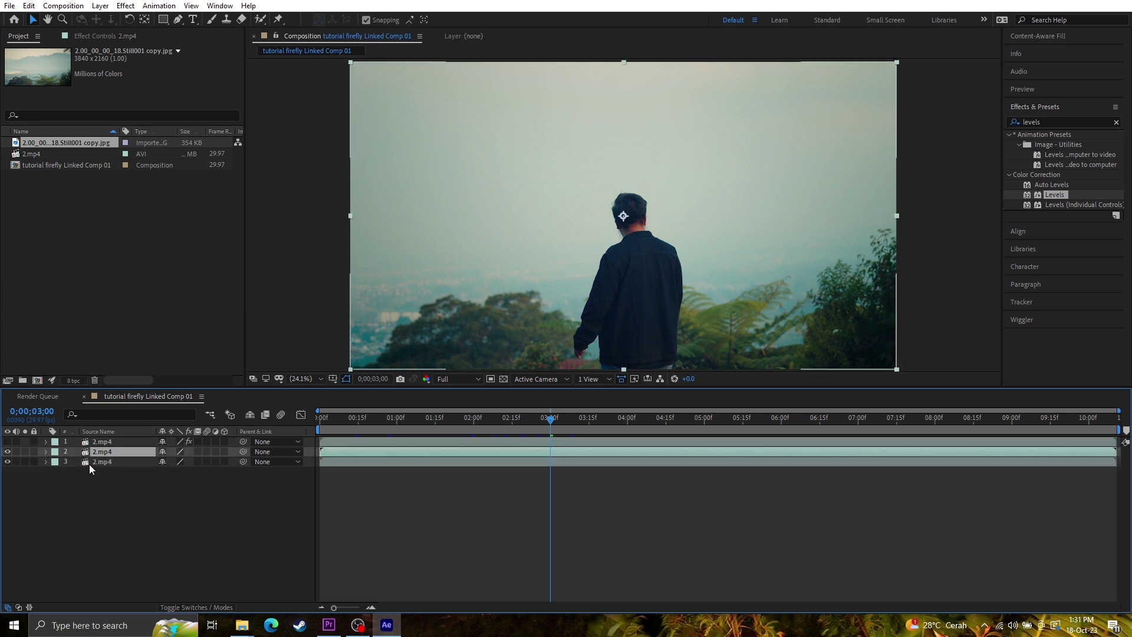
Rename the black-and-white 2.mp4 layer as BW.
click(94, 441)
right_click(98, 441)
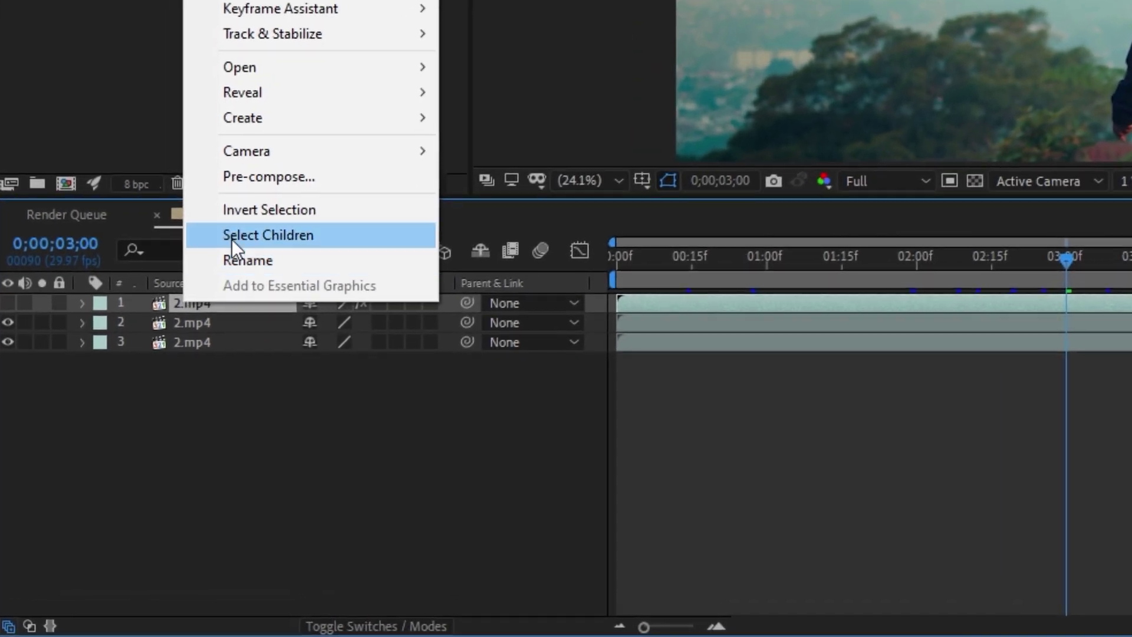
click(229, 296)
text(BW)
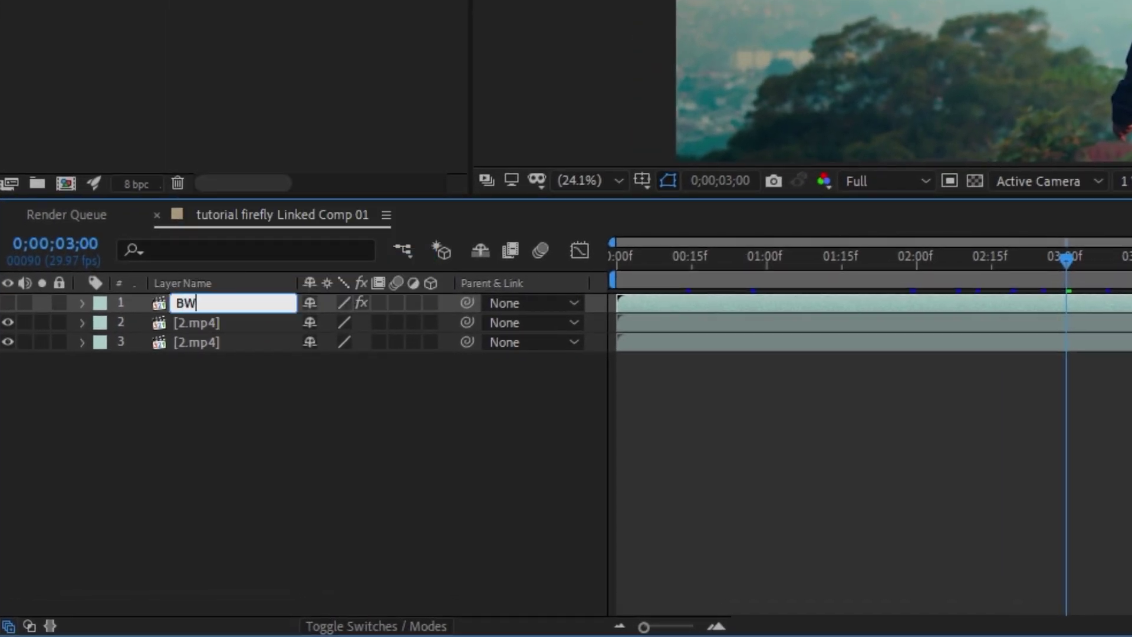
click(216, 366)
click(186, 308)
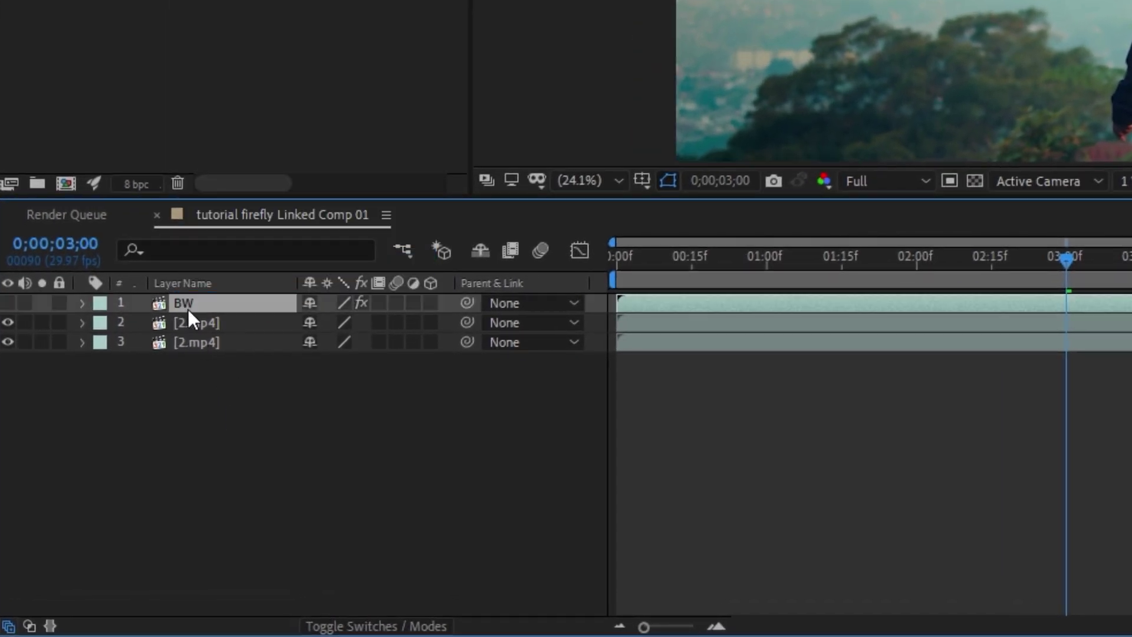
Rename the second layer as POTONGAN and the third layer as FOOTAGE.
click(185, 322)
right_click(185, 321)
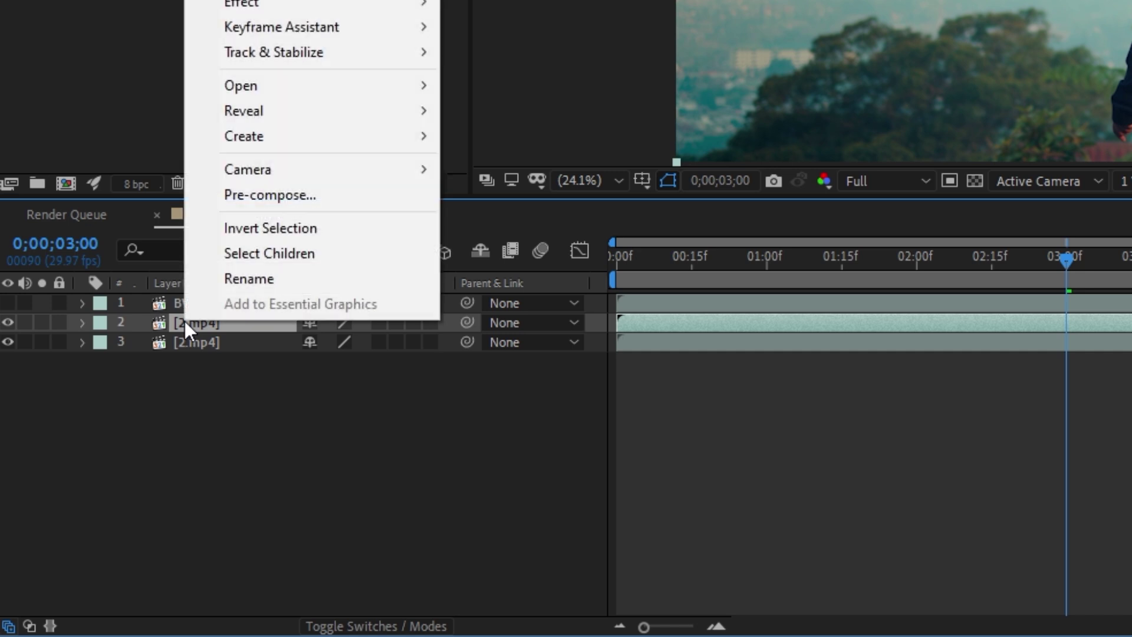
click(218, 279)
text(POTONGAN)
right_click(208, 348)
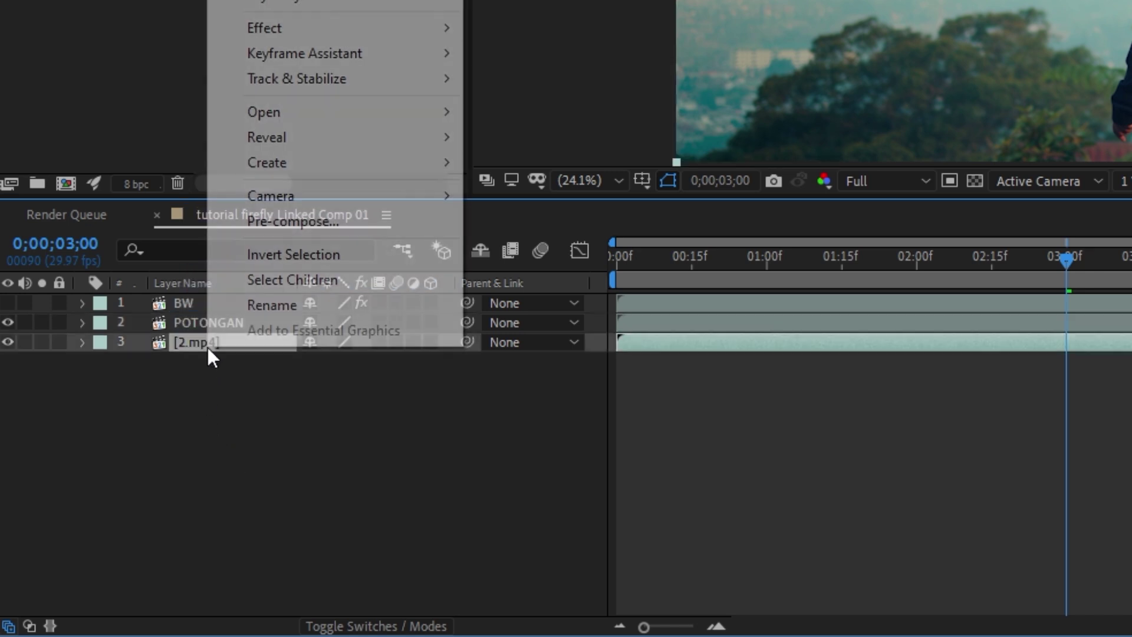
click(266, 303)
text(FOOTAGE)
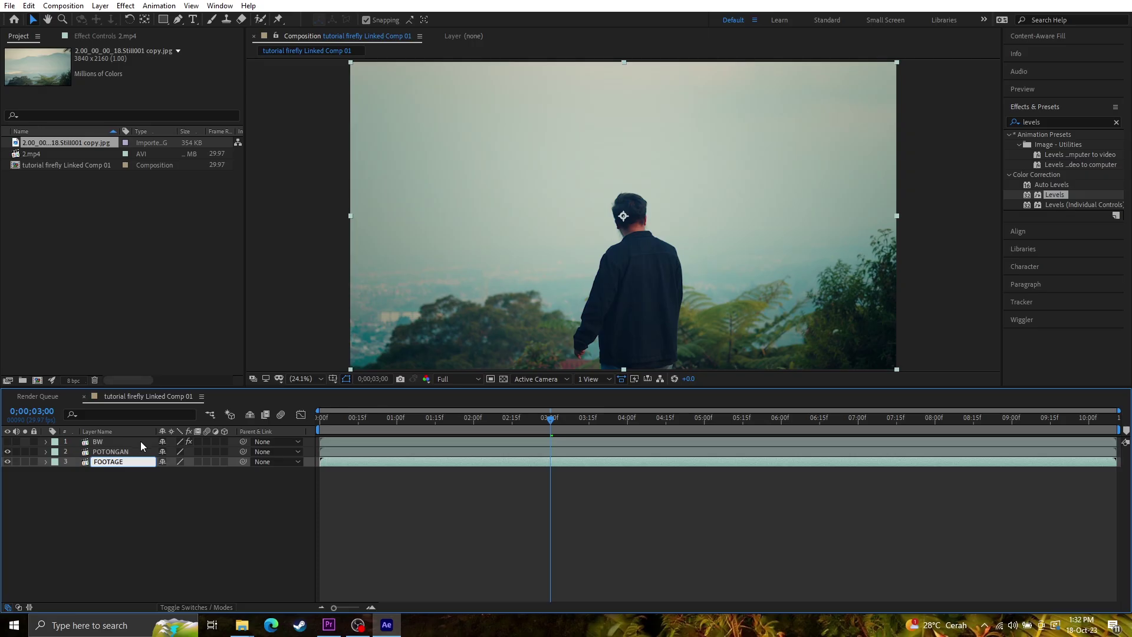
click(150, 515)
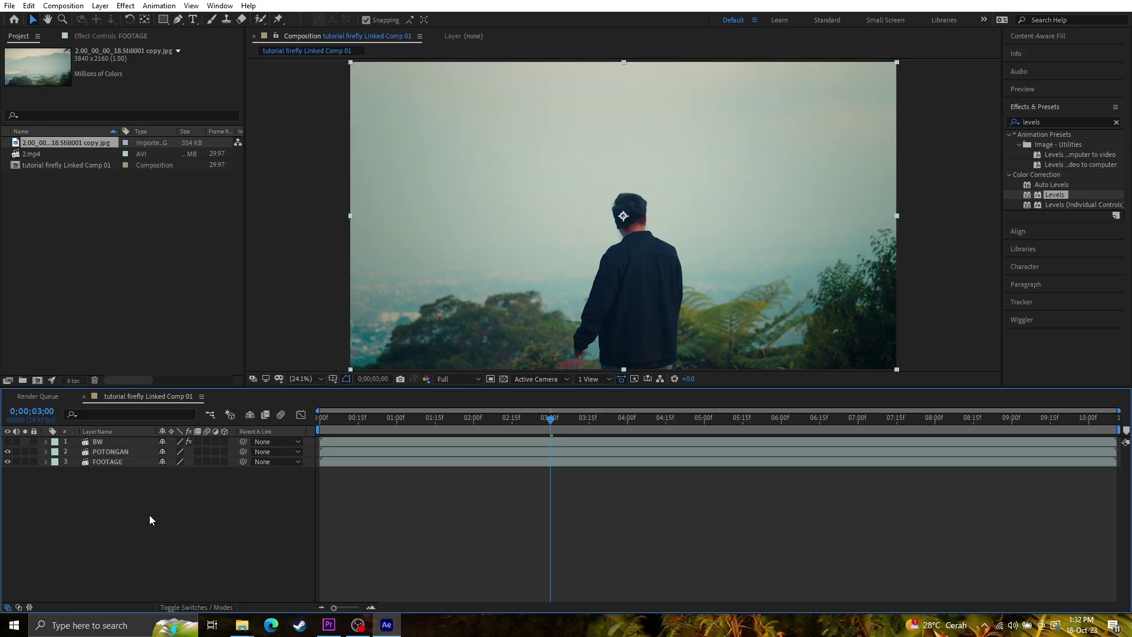
Hide the FOOTAGE layer and show the BW layer above POTONGAN.
click(102, 451)
click(7, 462)
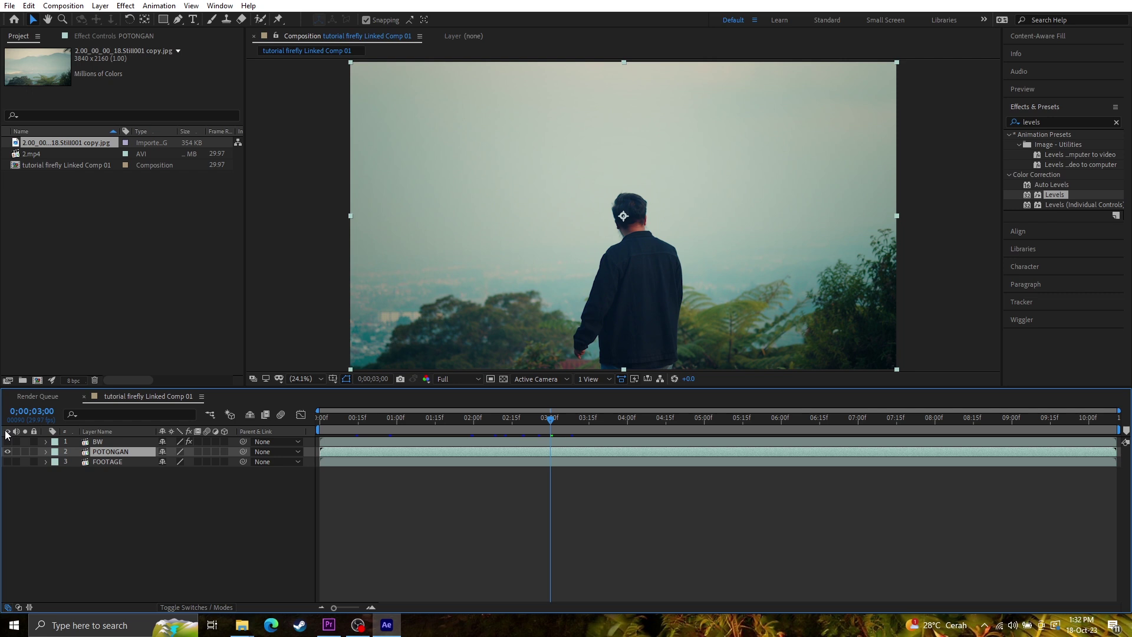
click(7, 442)
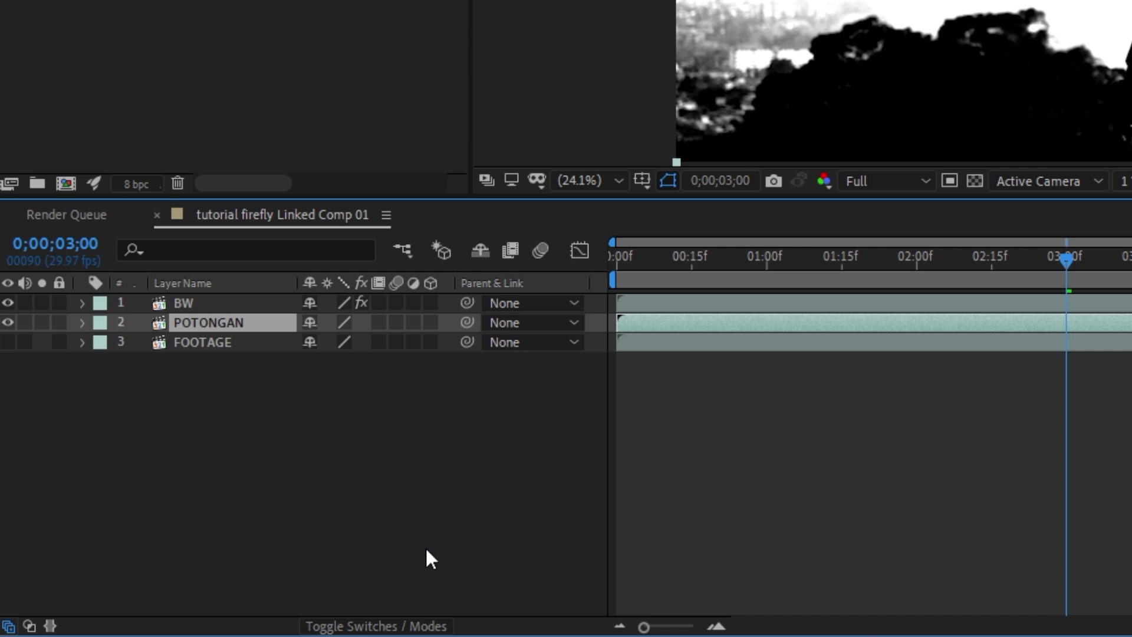
Display the layers' track matte settings and try Alpha Matte "BW" on the POTONGAN layer.
click(413, 625)
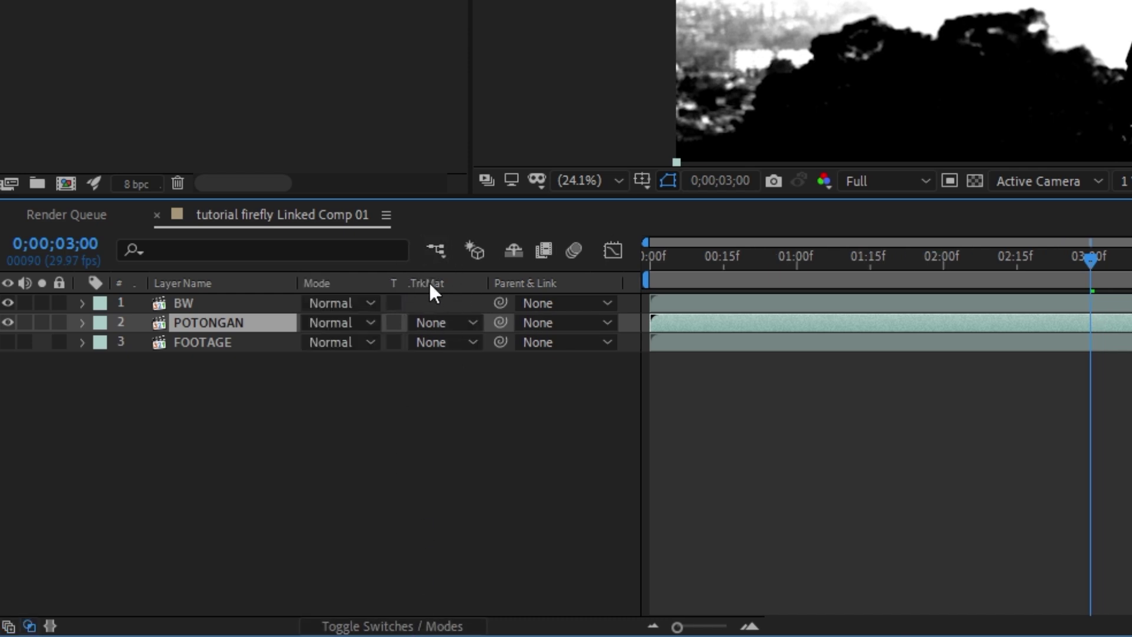
click(454, 326)
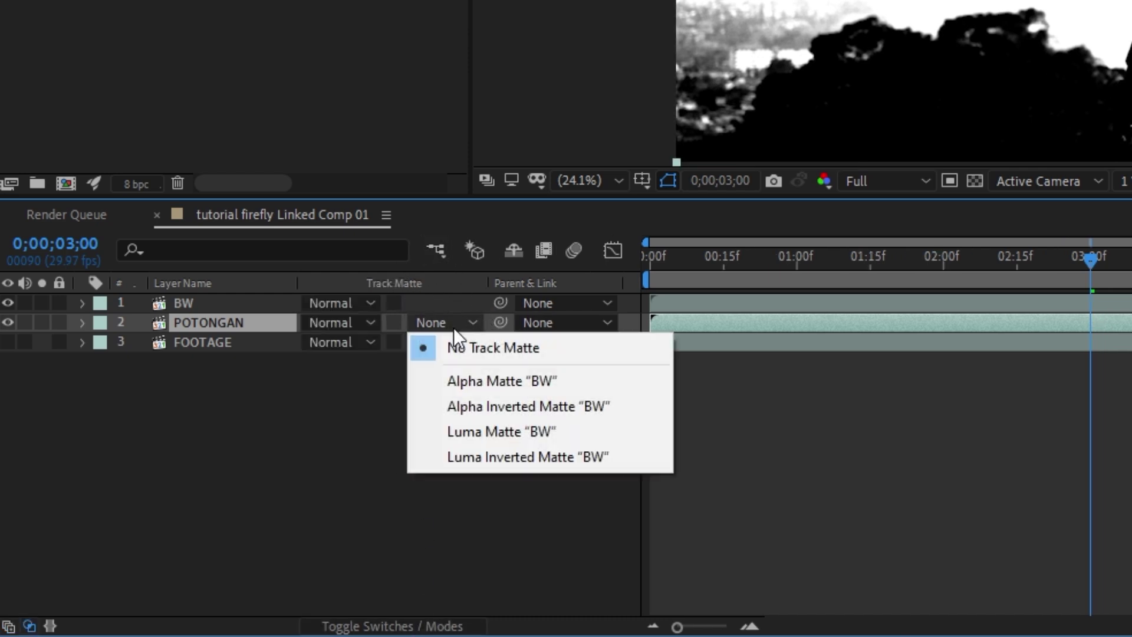
click(490, 381)
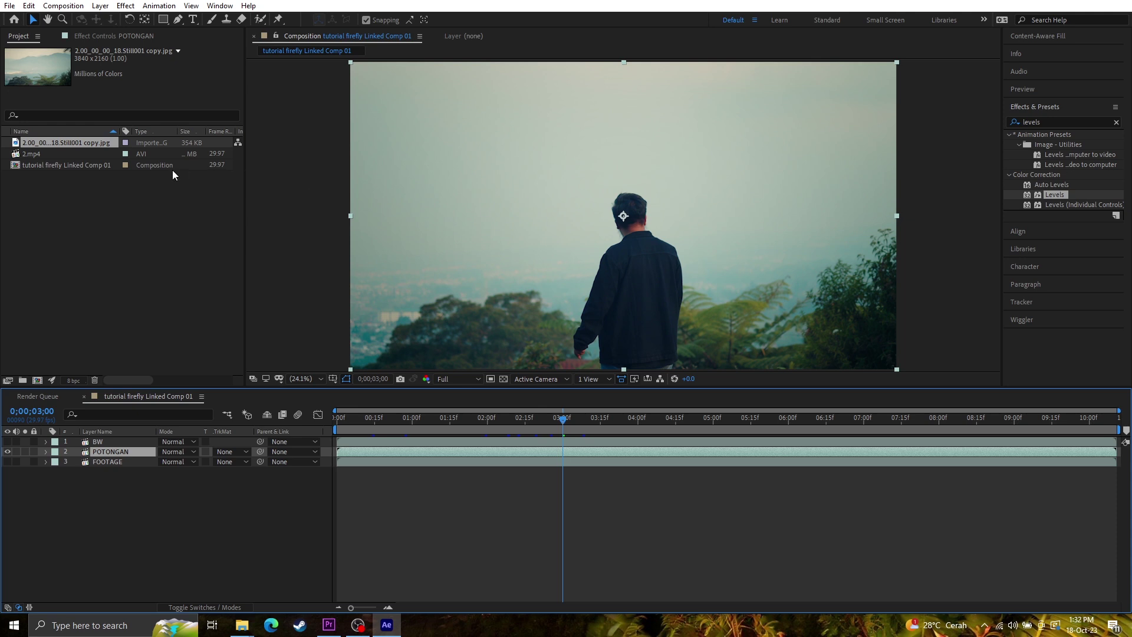
Add 2.00_00_00_18.Still001 copy.jpg to the composition and place it between the POTONGAN and FOOTAGE layers.
drag(82, 144, 112, 439)
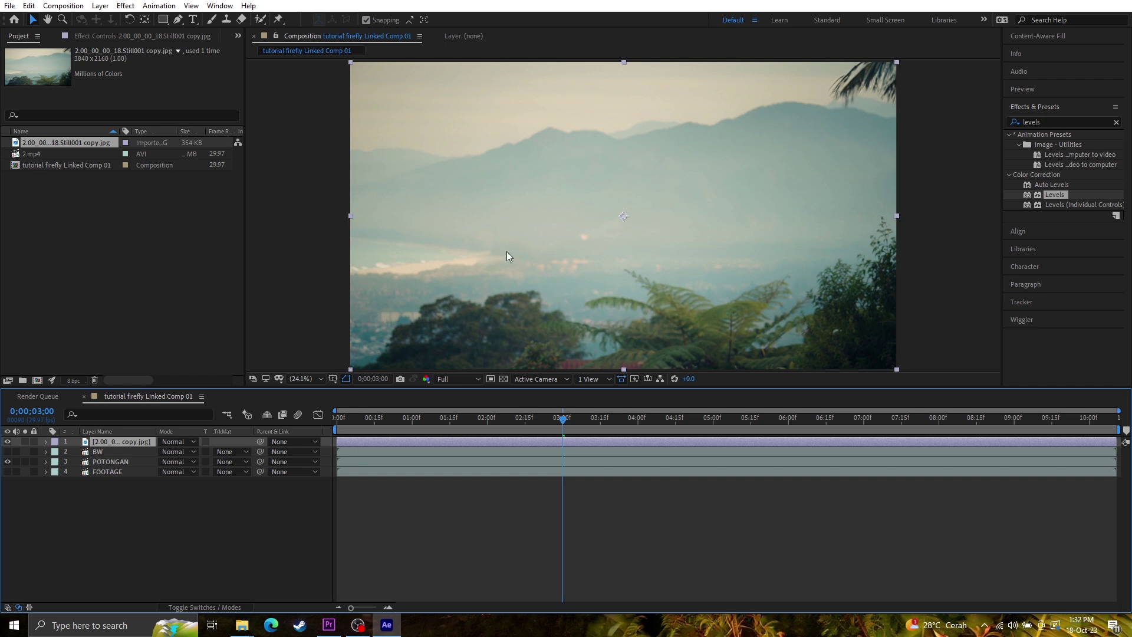
click(7, 442)
click(7, 442)
drag(112, 445, 111, 462)
click(113, 452)
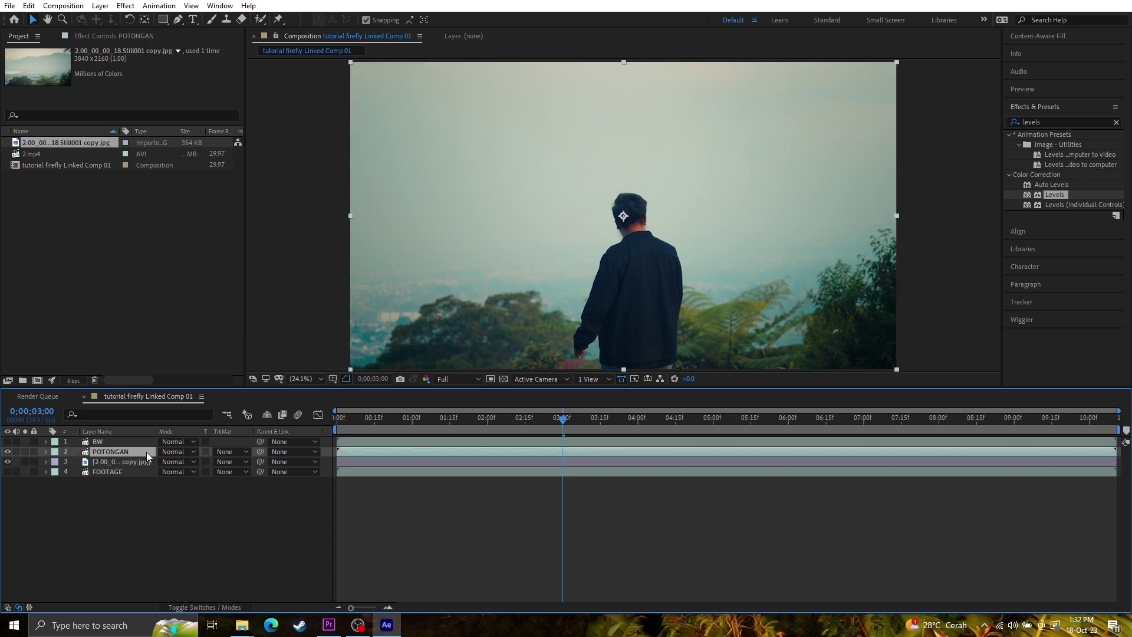
click(101, 443)
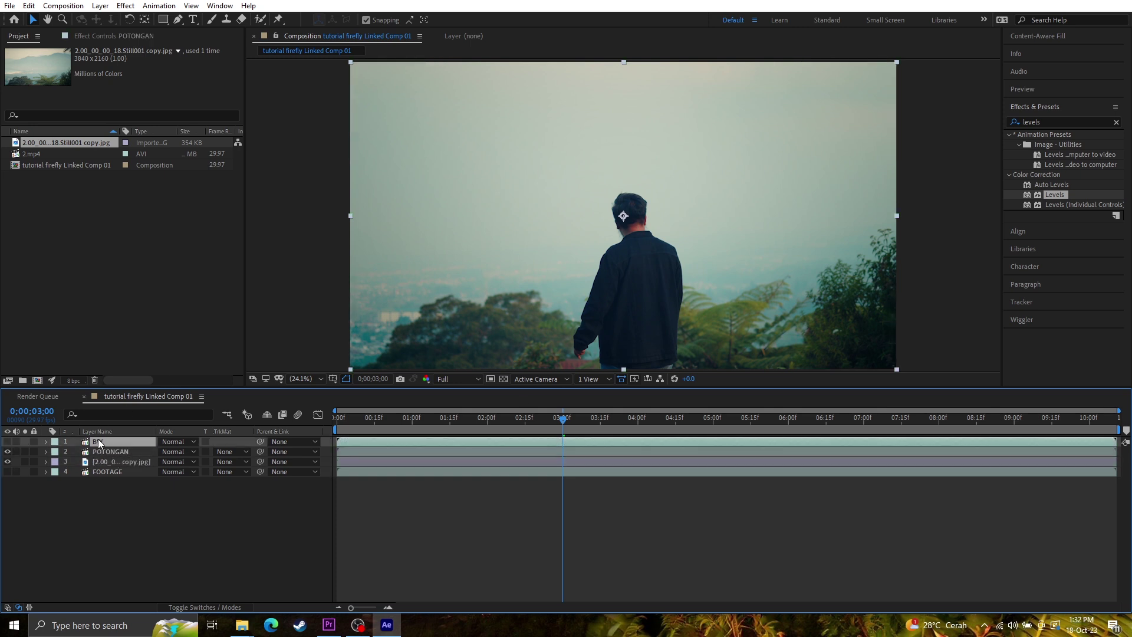
Try Alpha Matte, Alpha Inverted Matte and Luma Matte "BW" in turn on the POTONGAN layer.
click(7, 452)
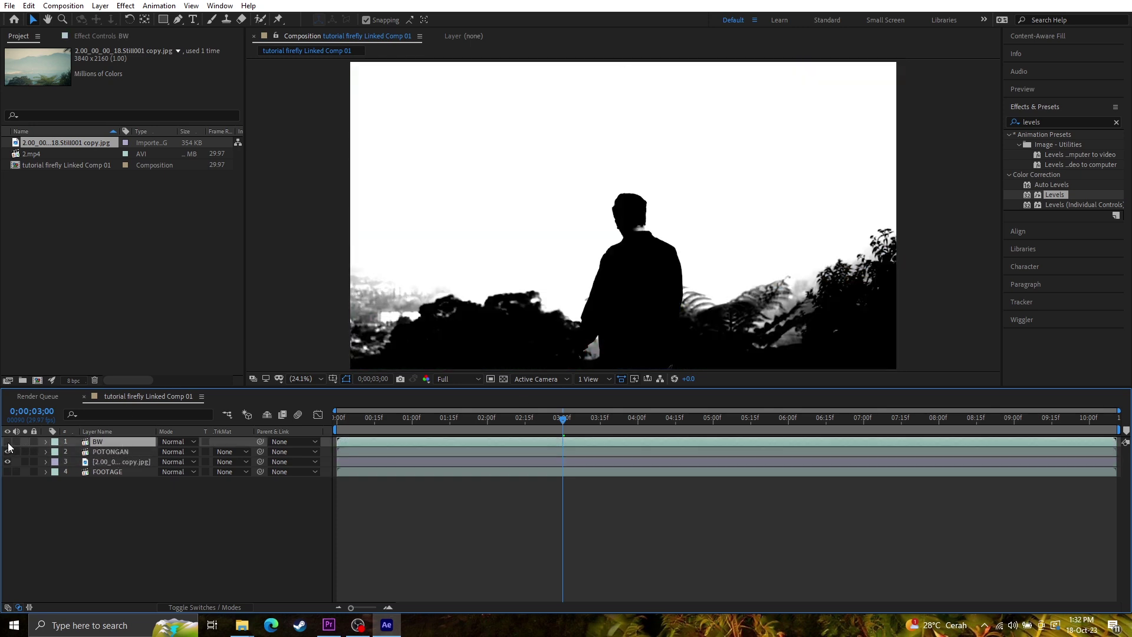
click(122, 452)
click(227, 452)
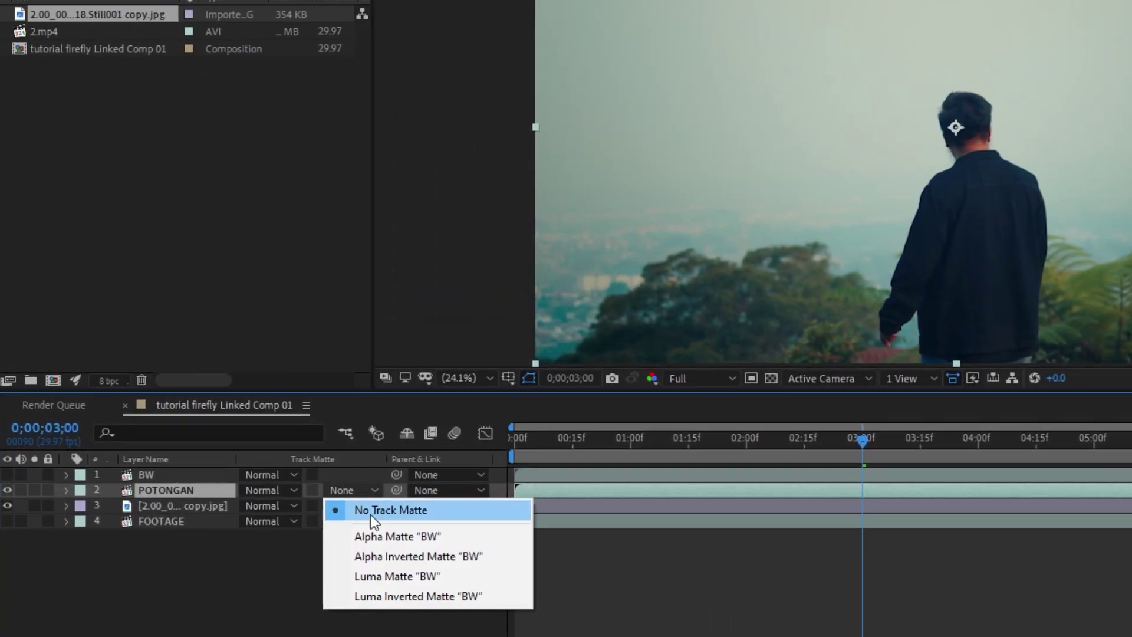
click(249, 480)
click(357, 489)
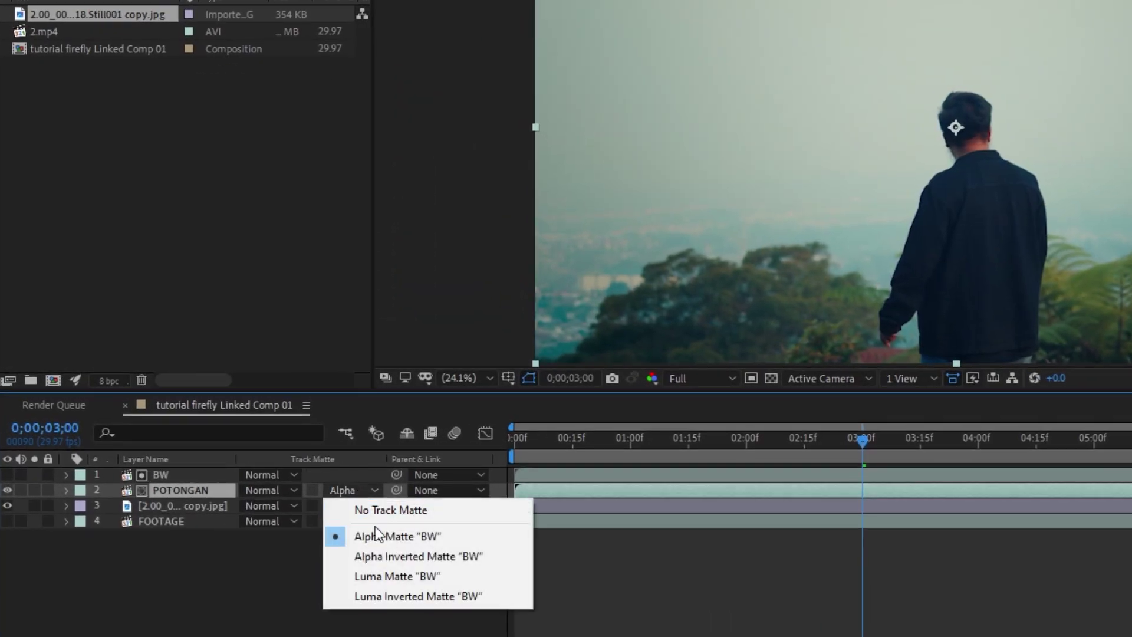
click(376, 555)
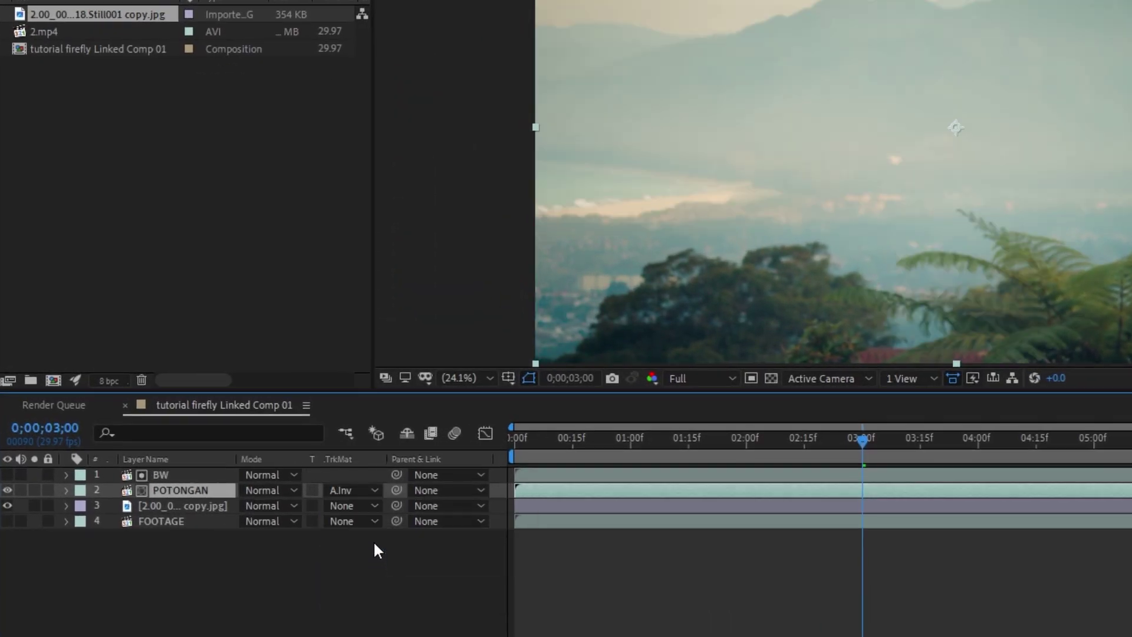
click(352, 499)
click(381, 579)
Set the POTONGAN layer's track matte to Luma Inverted Matte "BW".
click(349, 499)
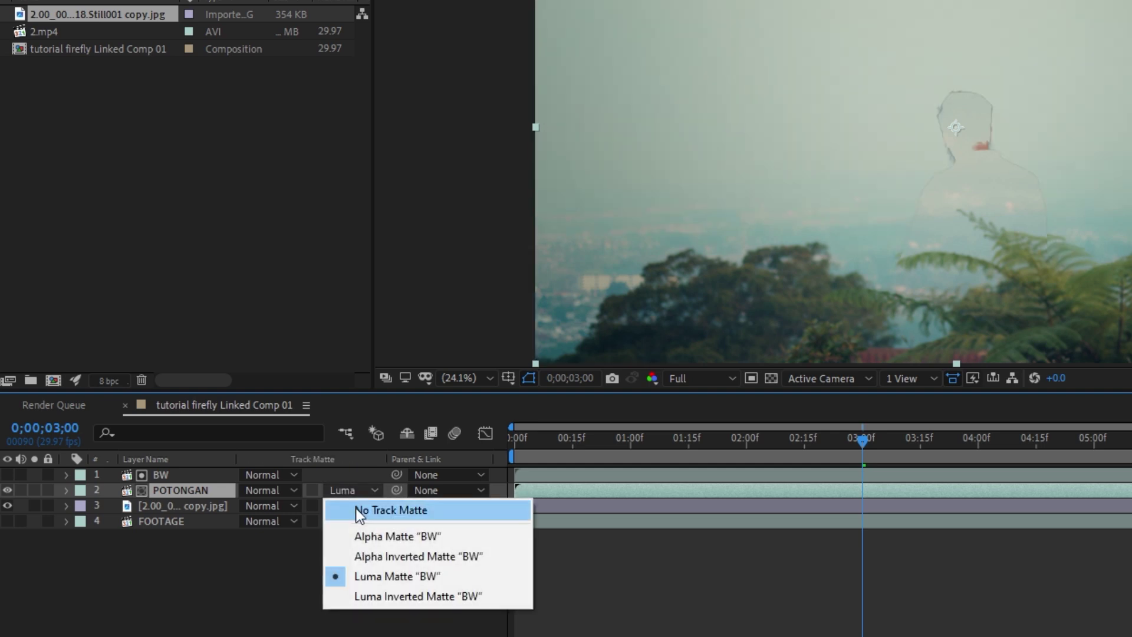
click(380, 596)
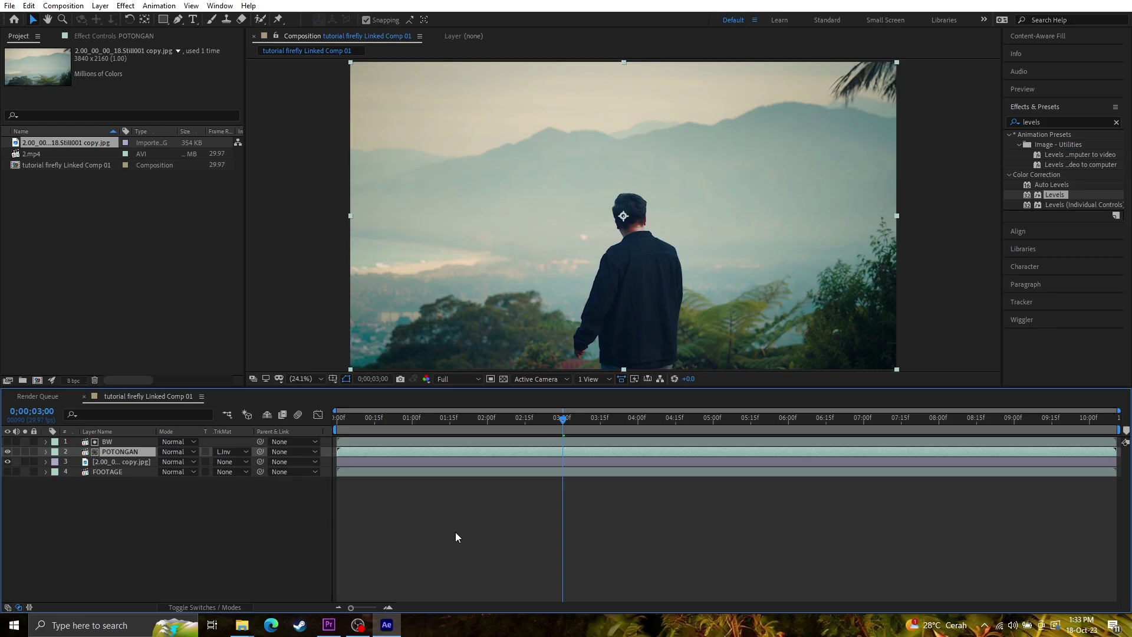
click(229, 452)
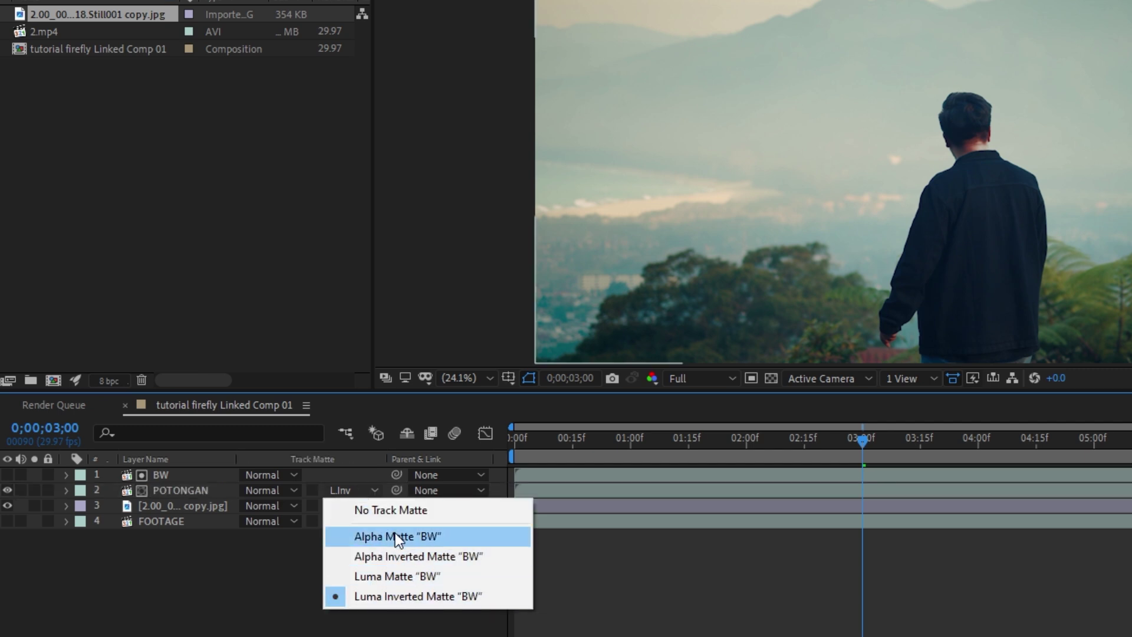
click(382, 596)
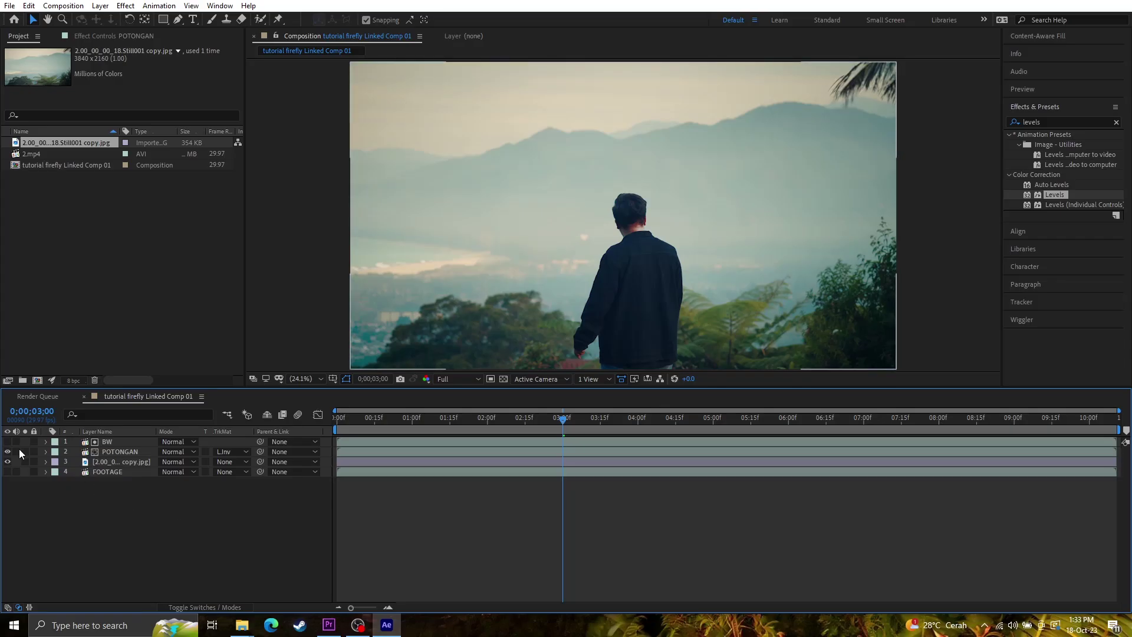
Review the matted layer stack and scrub the composition from its start to about 3;14 to check the background replacement.
click(7, 475)
click(7, 442)
click(124, 452)
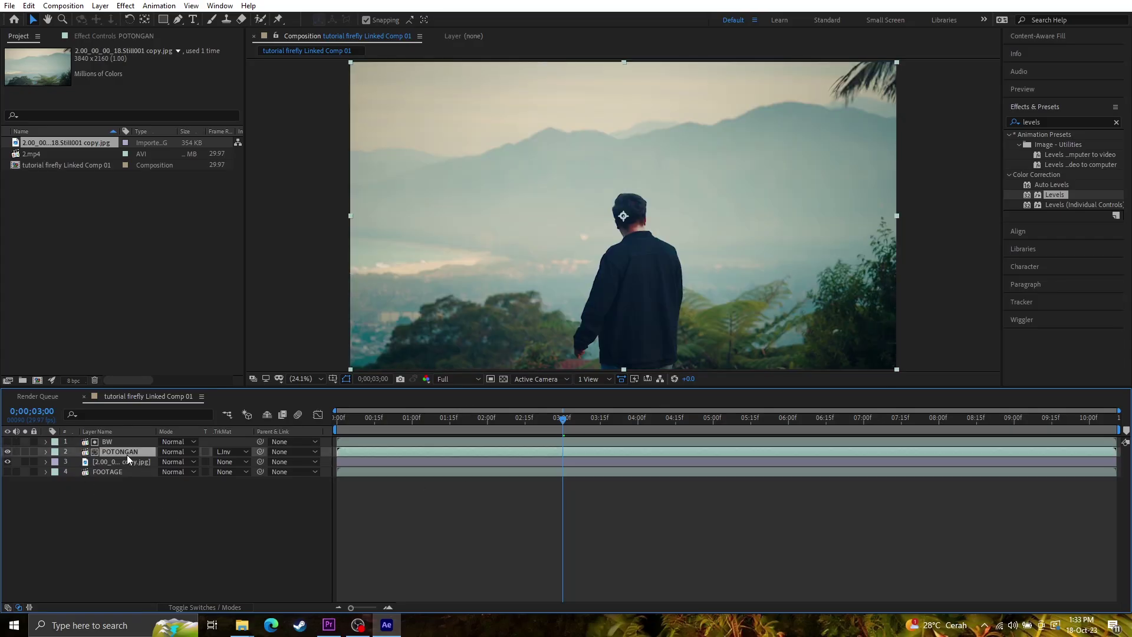
click(512, 477)
drag(336, 421, 599, 435)
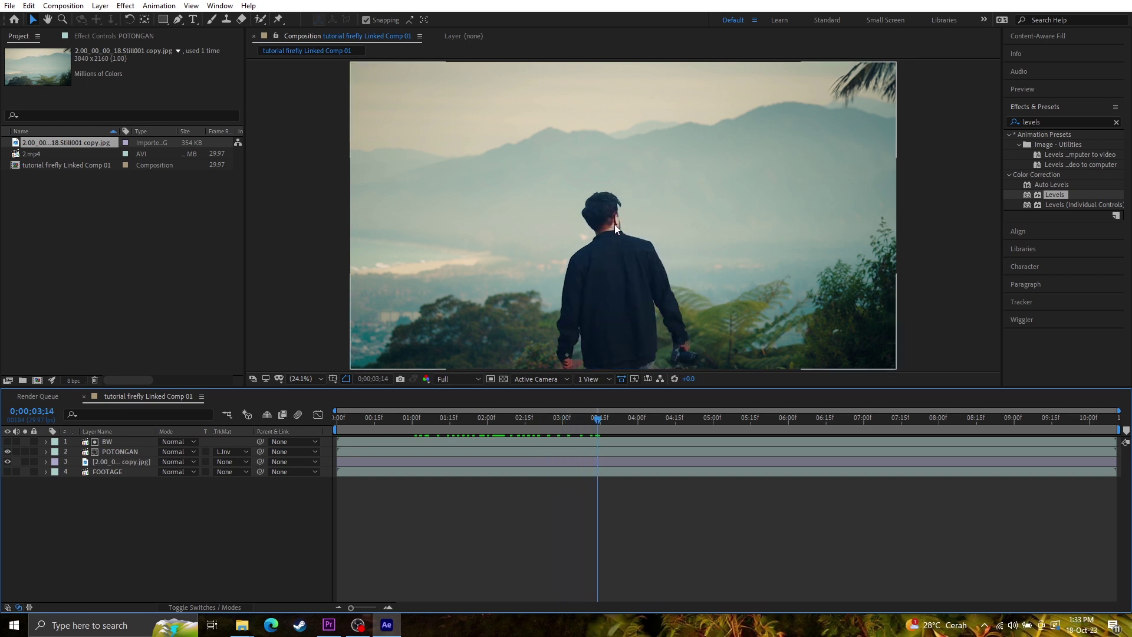
Display the BW layer's effects and set the Levels Input White to 171.
click(119, 444)
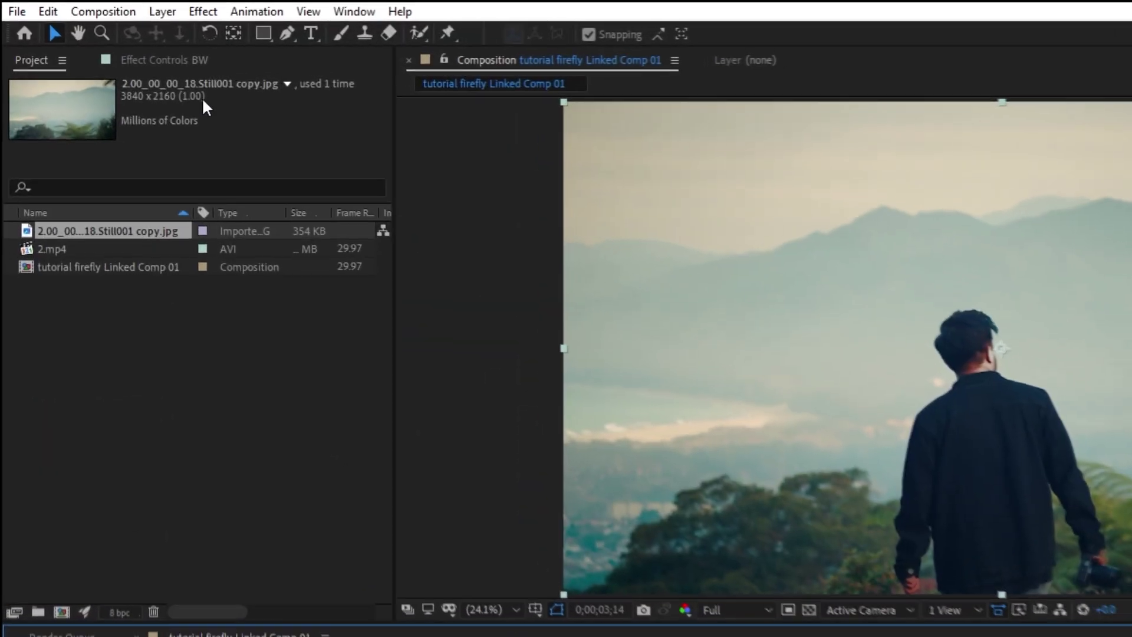
click(102, 36)
drag(165, 292, 218, 292)
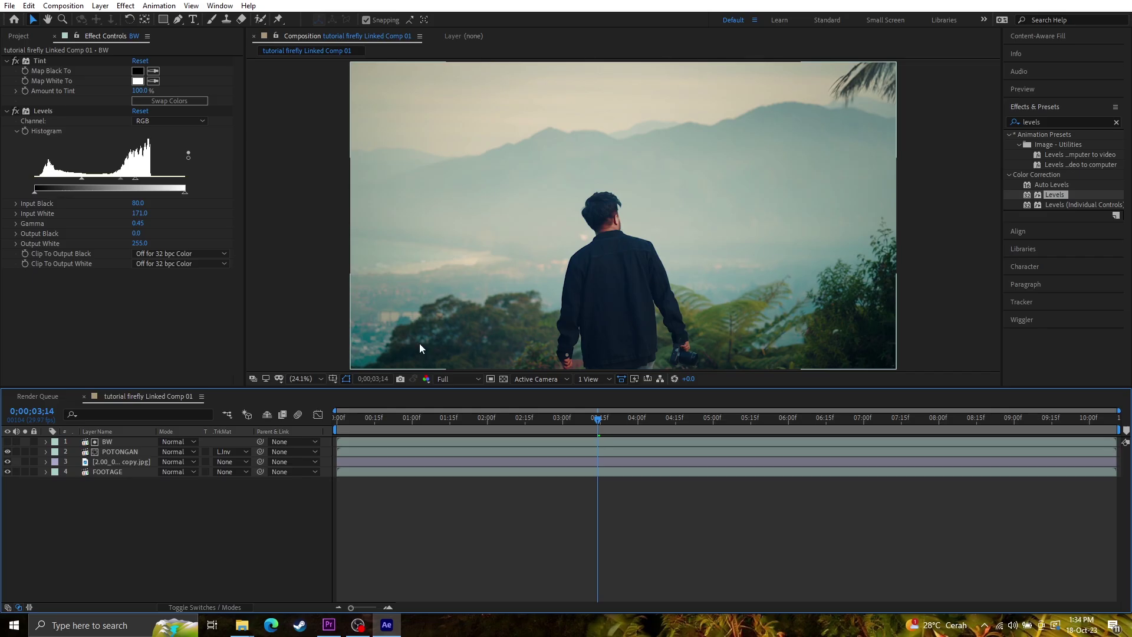
Toggle the visibility of the still image and POTONGAN layers to compare the original footage, background and cutout.
click(8, 462)
click(9, 472)
click(10, 472)
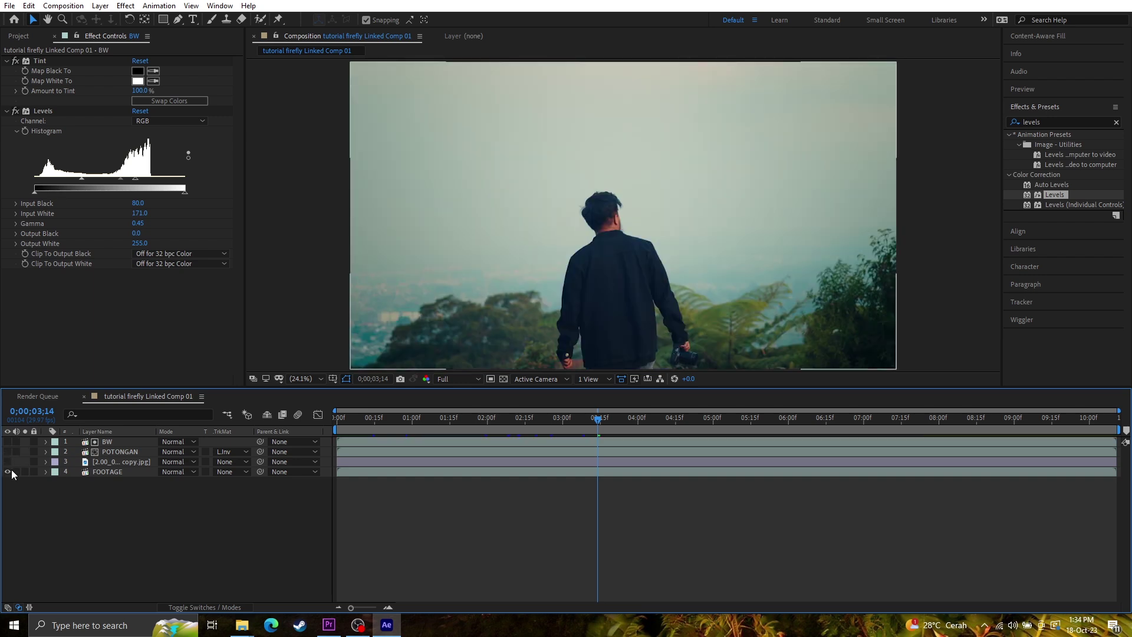
click(6, 462)
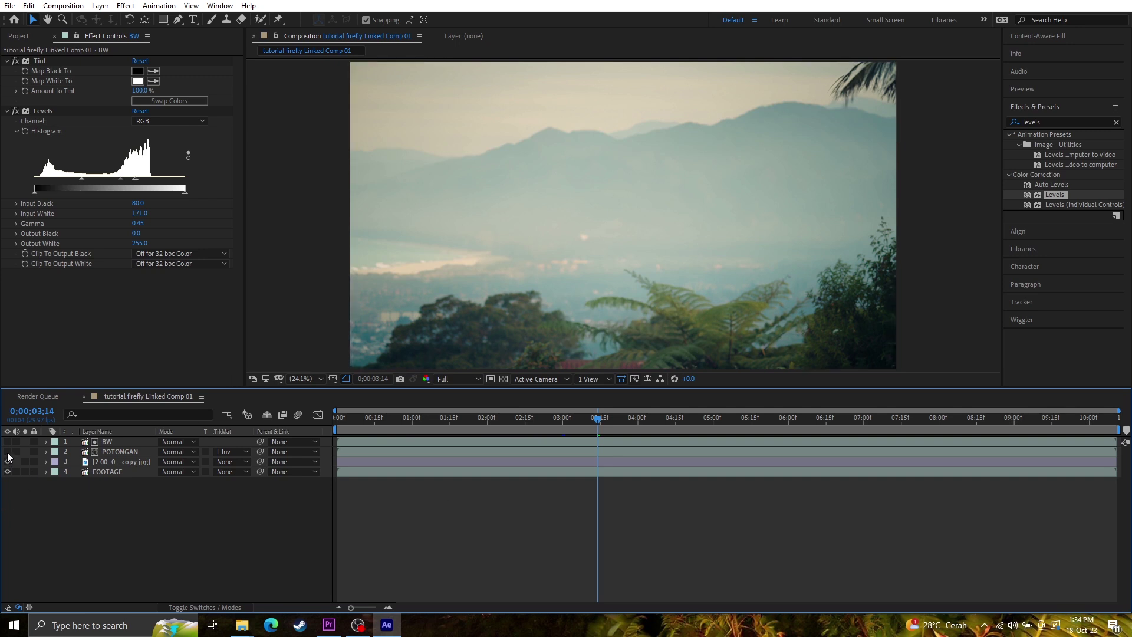
click(8, 452)
click(8, 452)
click(8, 452)
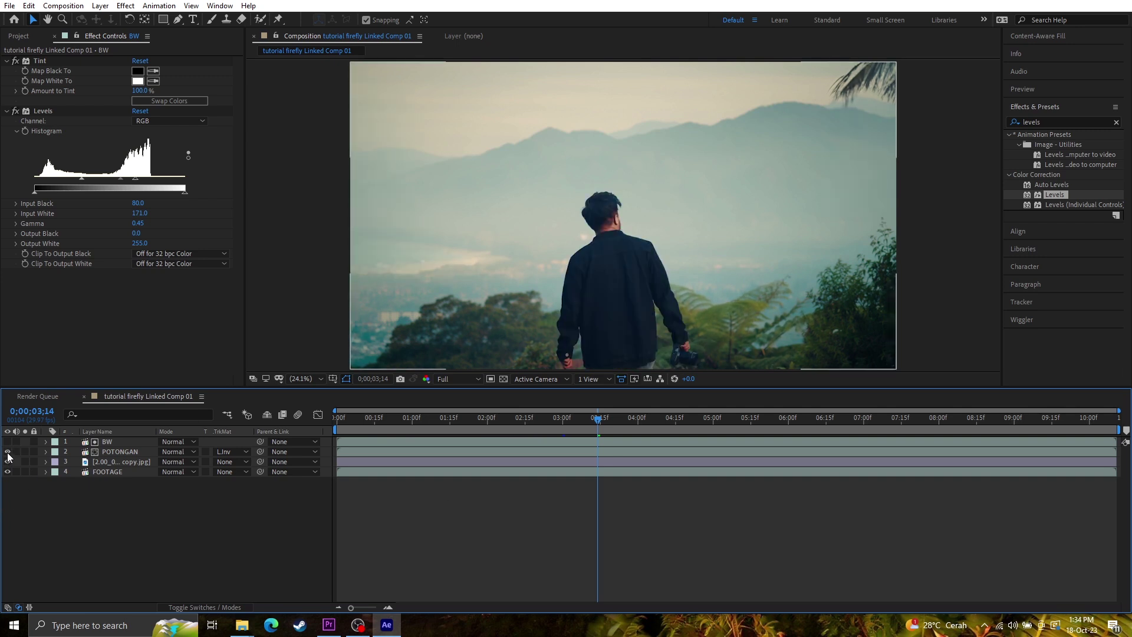
Scrub the composition to 3;17, inspect the cutout edges around the man's hair up close, and fit the whole frame in view.
drag(366, 420, 606, 426)
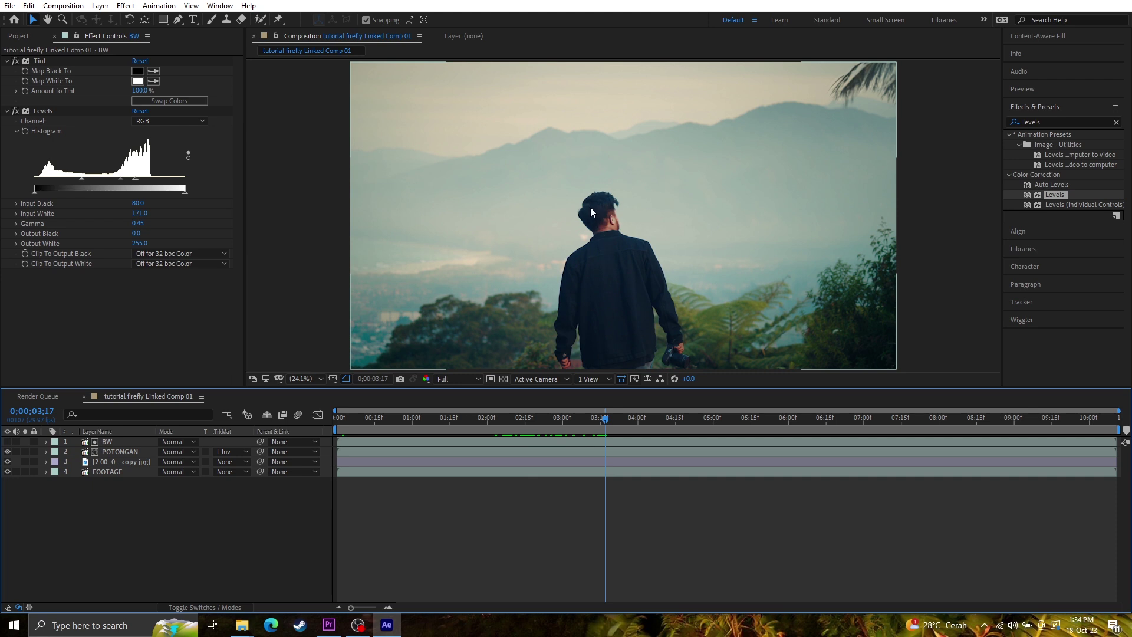
scroll(599, 204, up, 4)
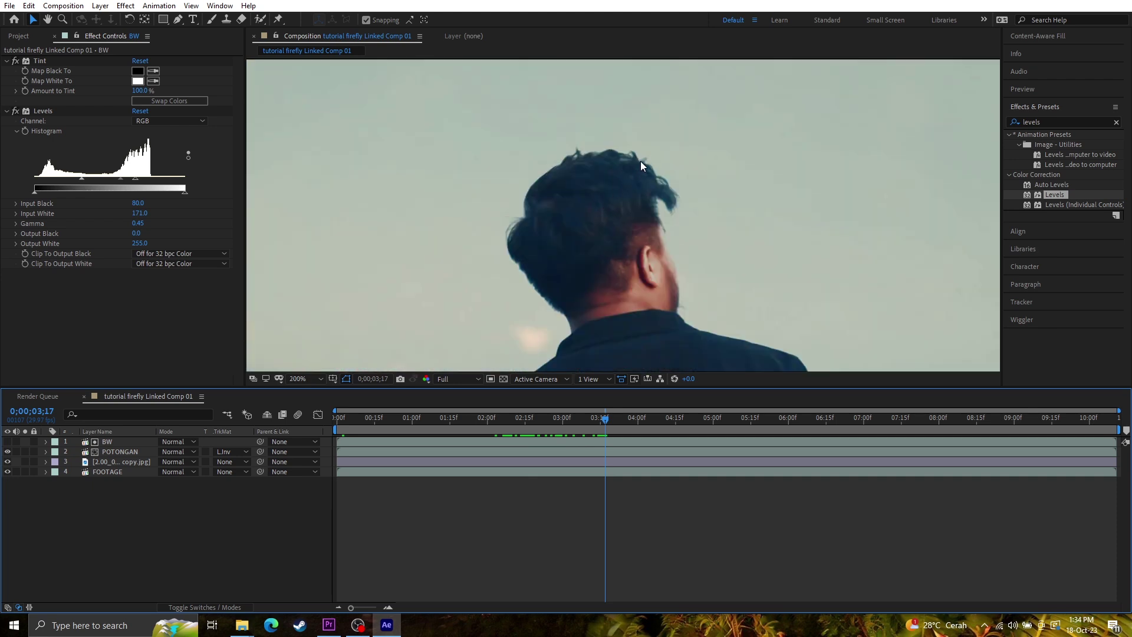
scroll(641, 161, up, 1)
scroll(637, 168, down, 6)
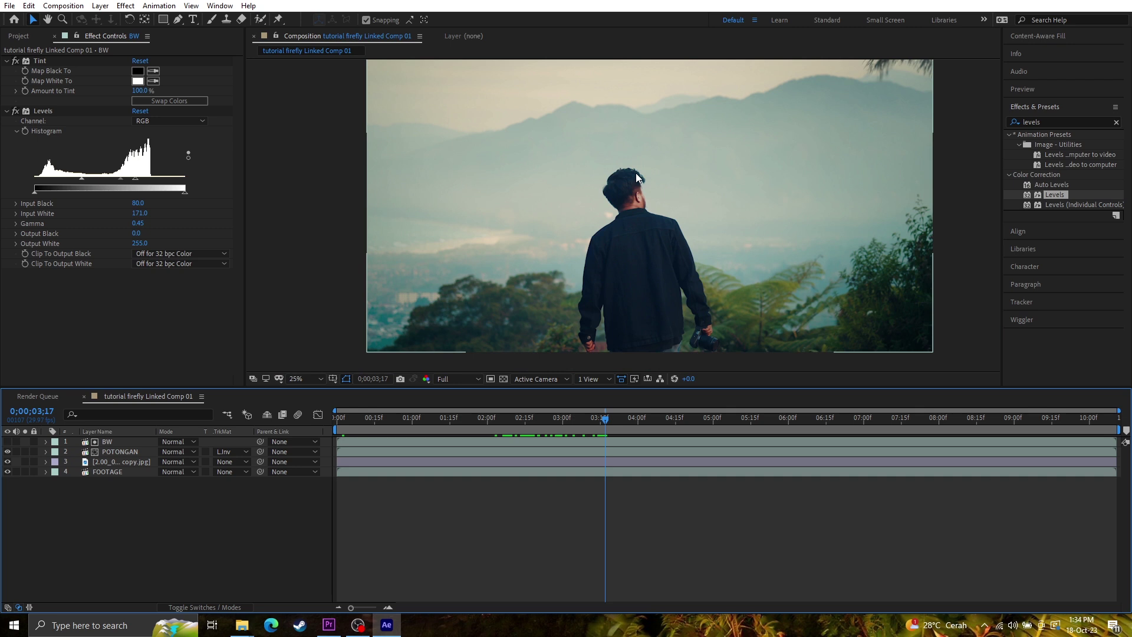
scroll(624, 198, up, 5)
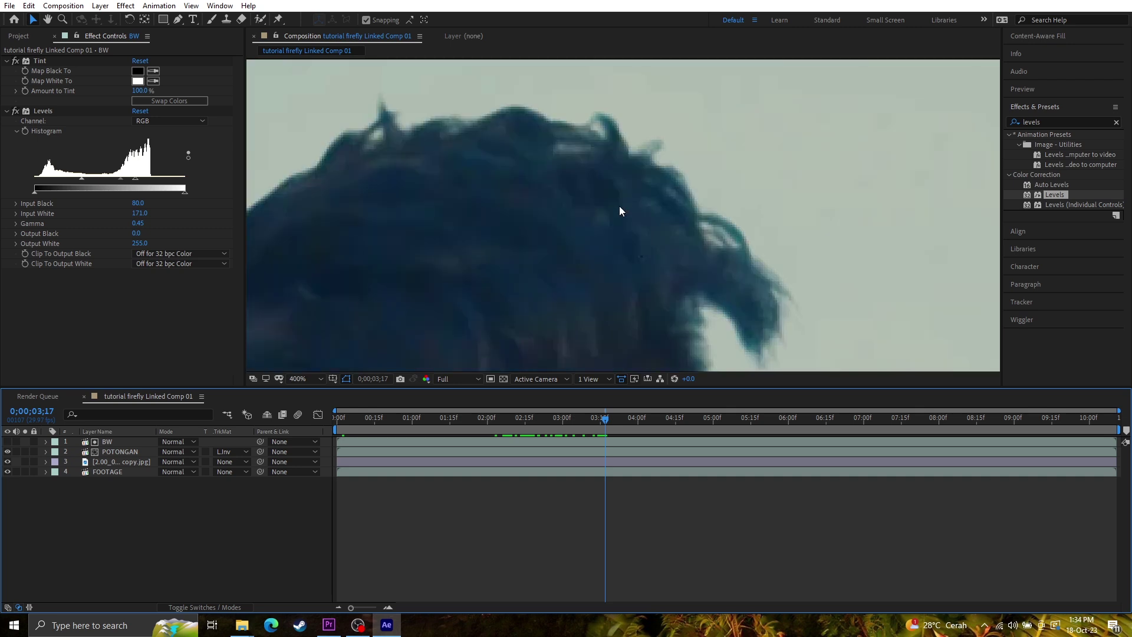
scroll(617, 188, down, 7)
scroll(613, 175, up, 1)
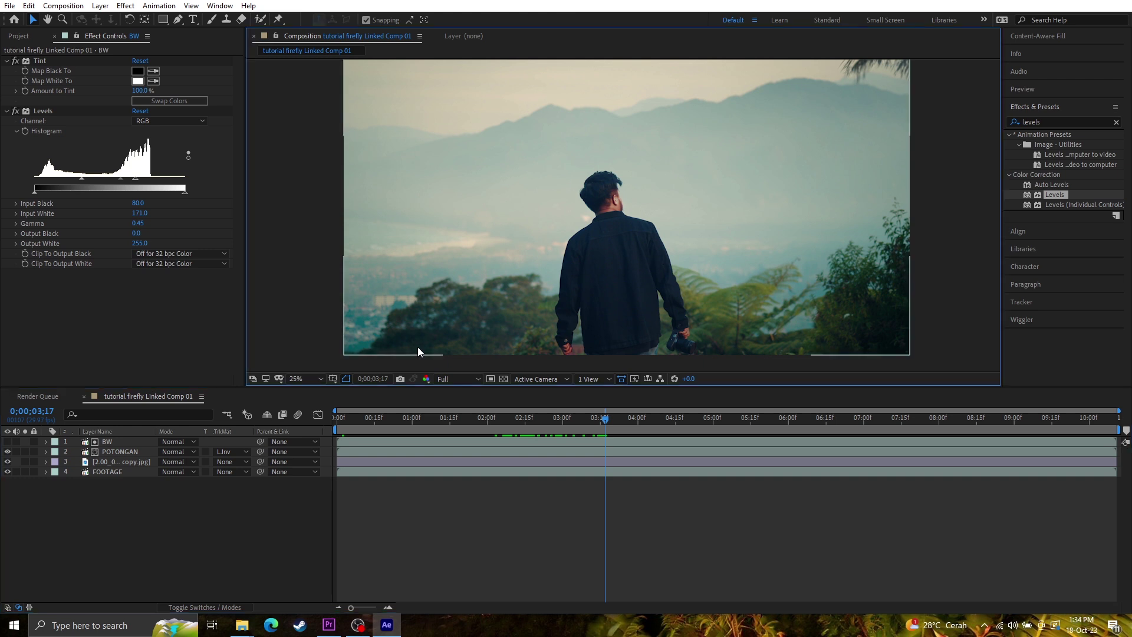
click(319, 379)
click(323, 391)
click(687, 557)
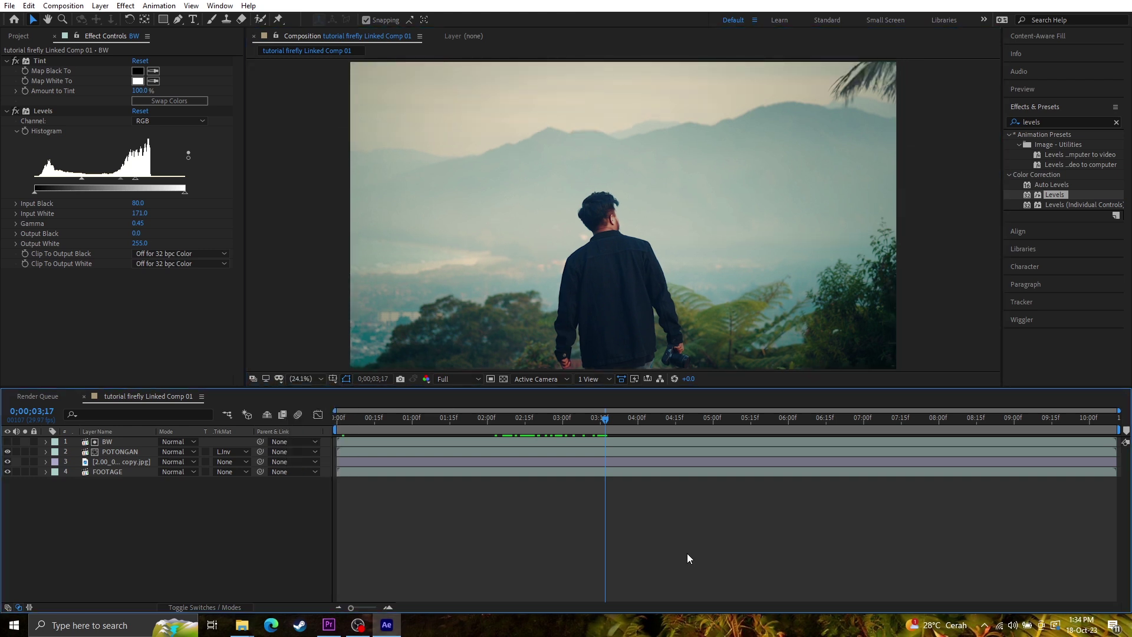
Switch to Premiere Pro and check the linked composition at several points in sequence 2, returning briefly to After Effects.
click(329, 626)
click(345, 525)
key(Home)
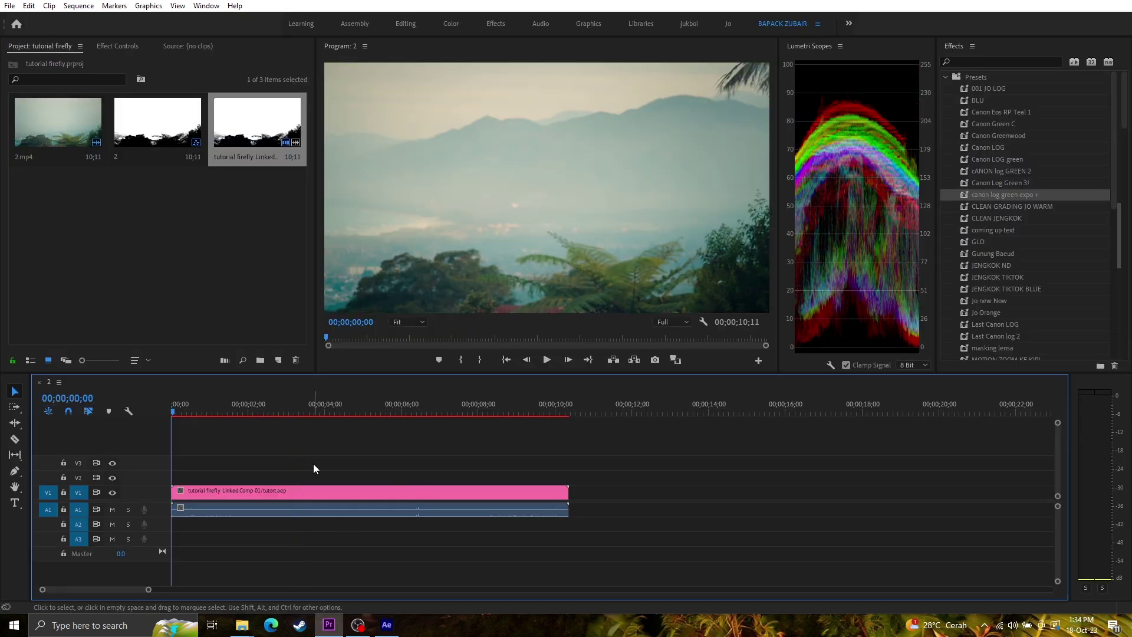
click(290, 411)
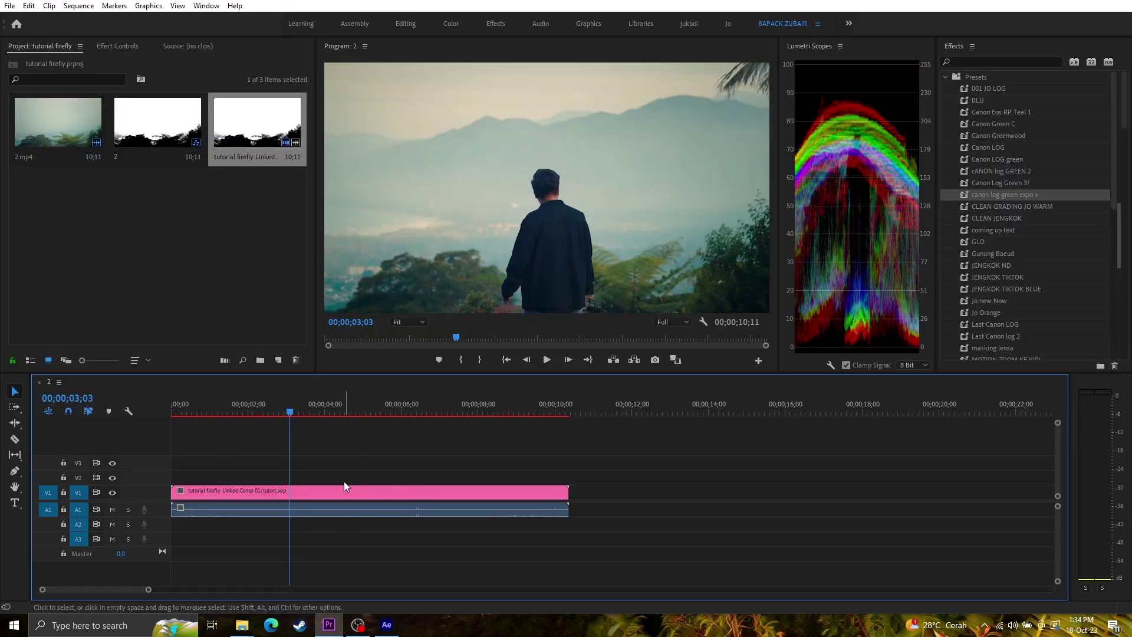
click(387, 626)
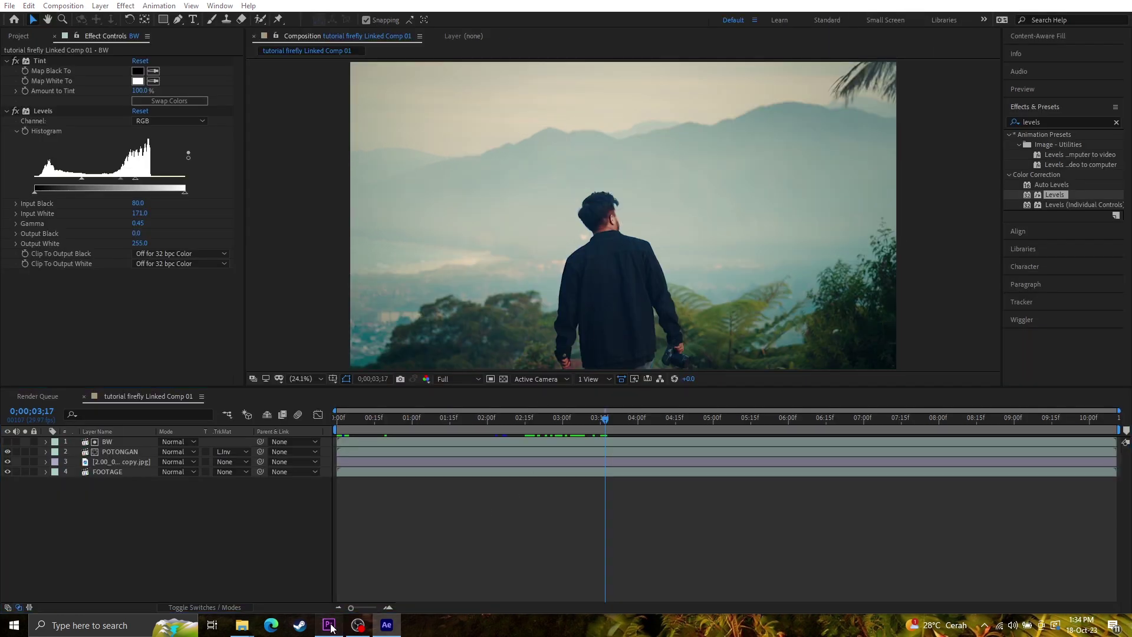
click(329, 625)
click(334, 403)
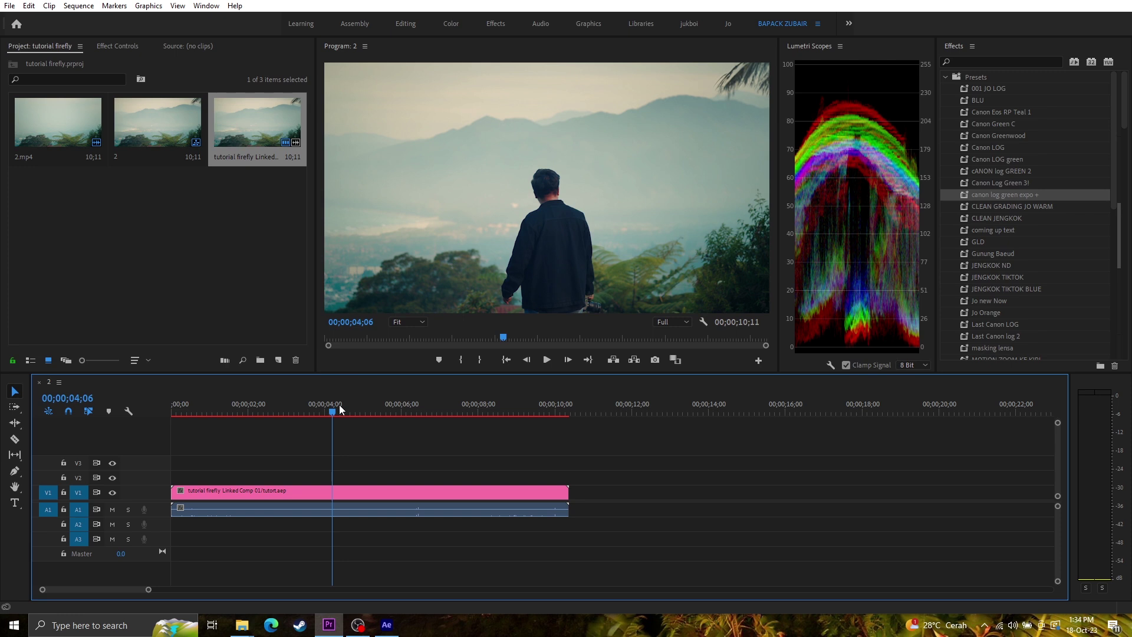
click(304, 412)
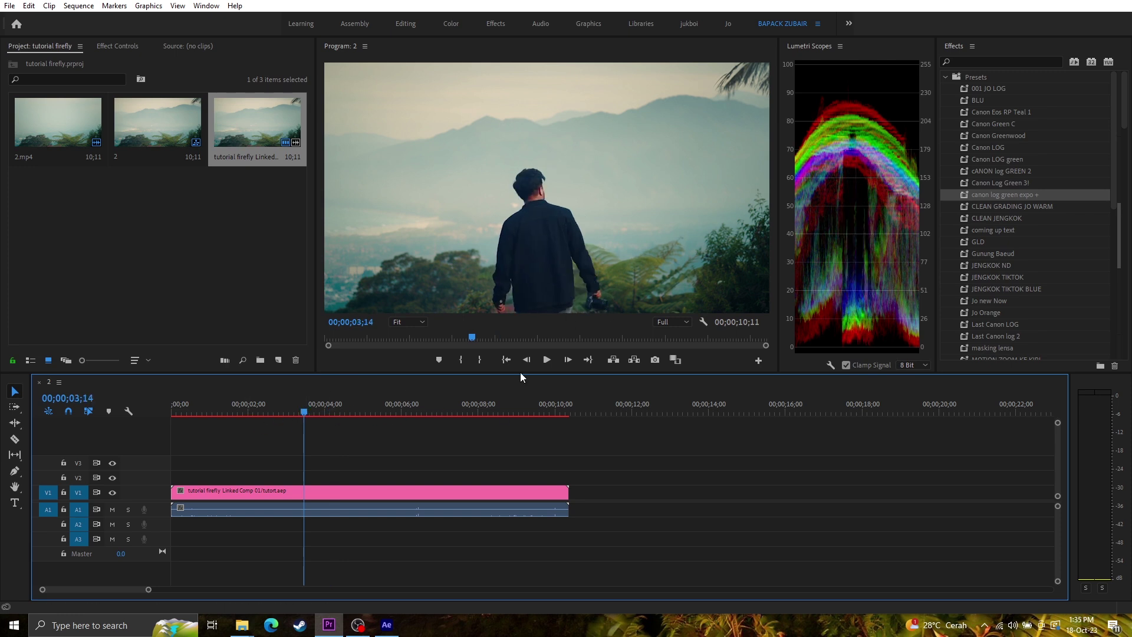
click(353, 411)
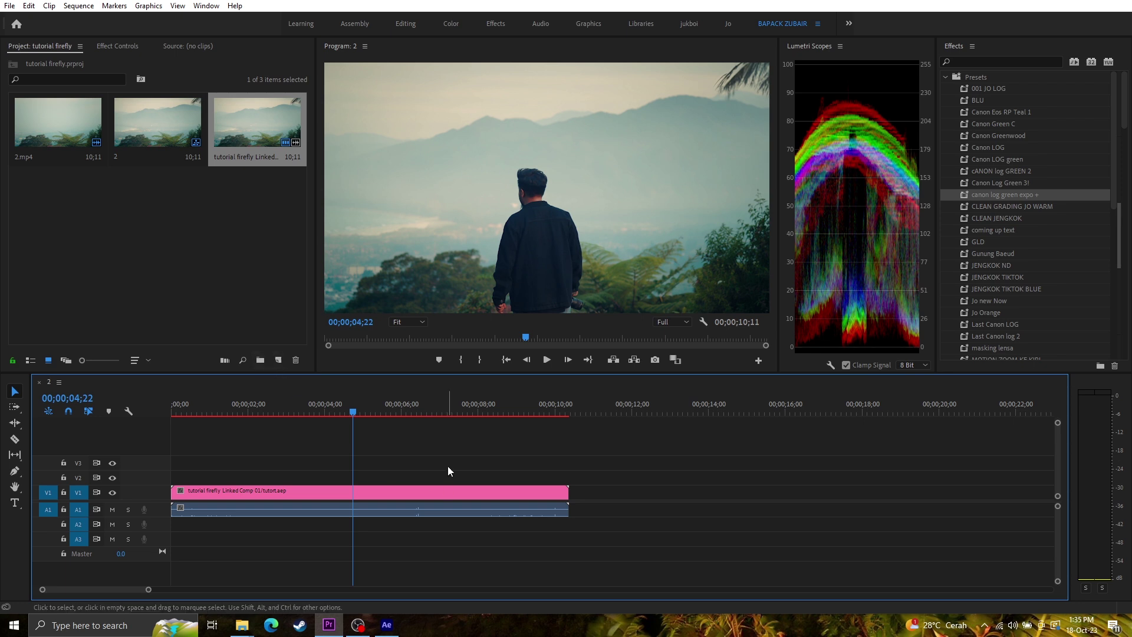
Start the media export of sequence 2 and name the output file FINAL GUNUNG.
click(394, 492)
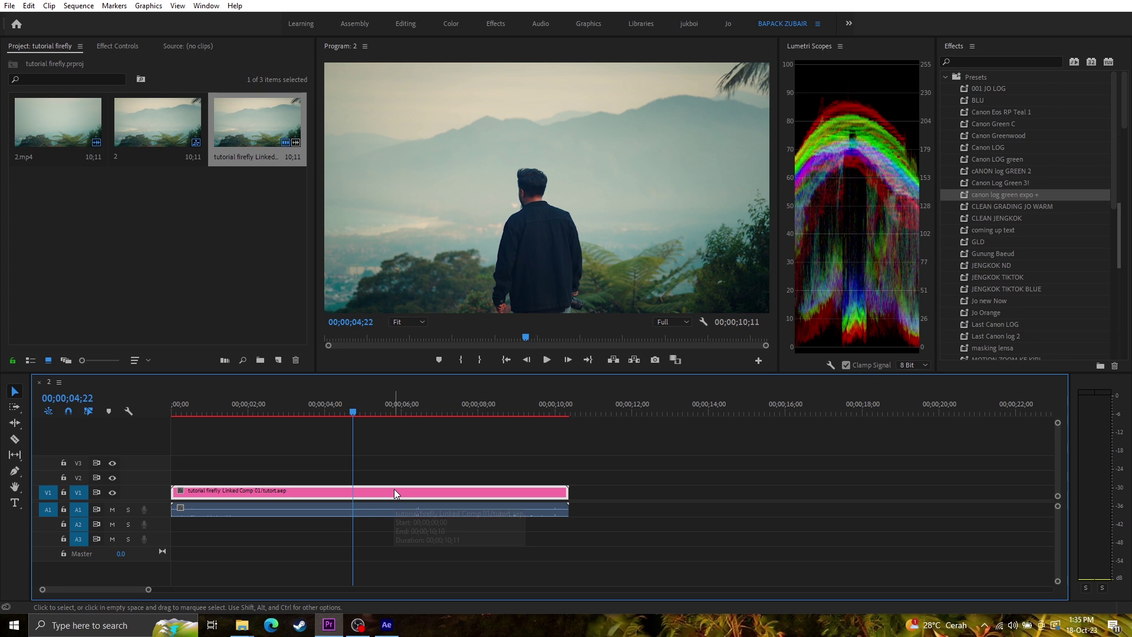
key(ctrl+m)
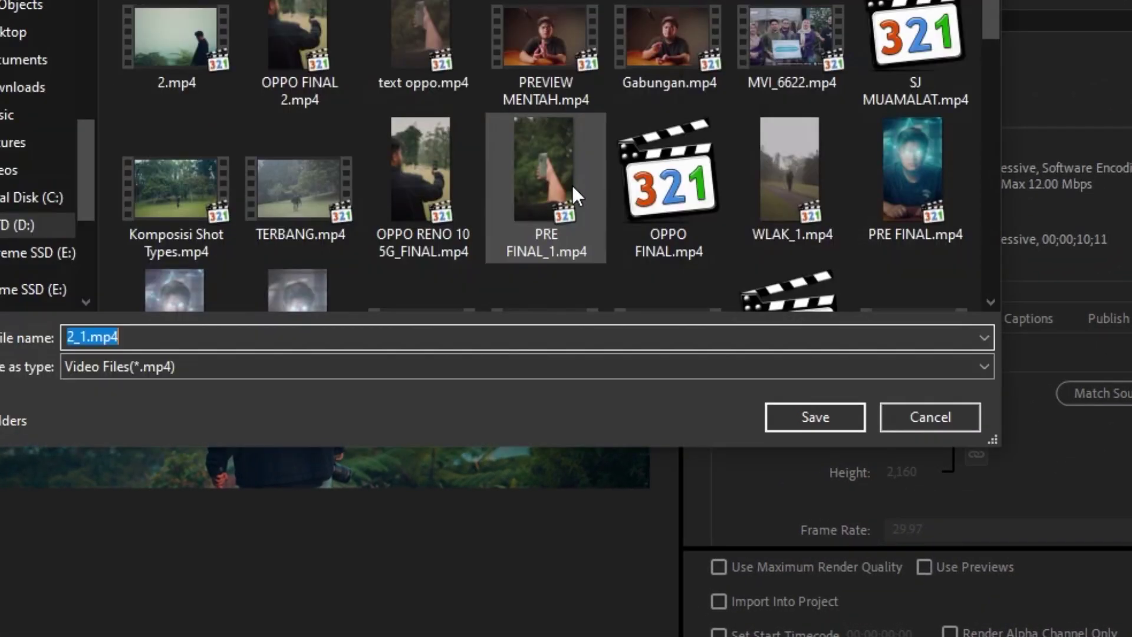
text(FINAL GUNUU)
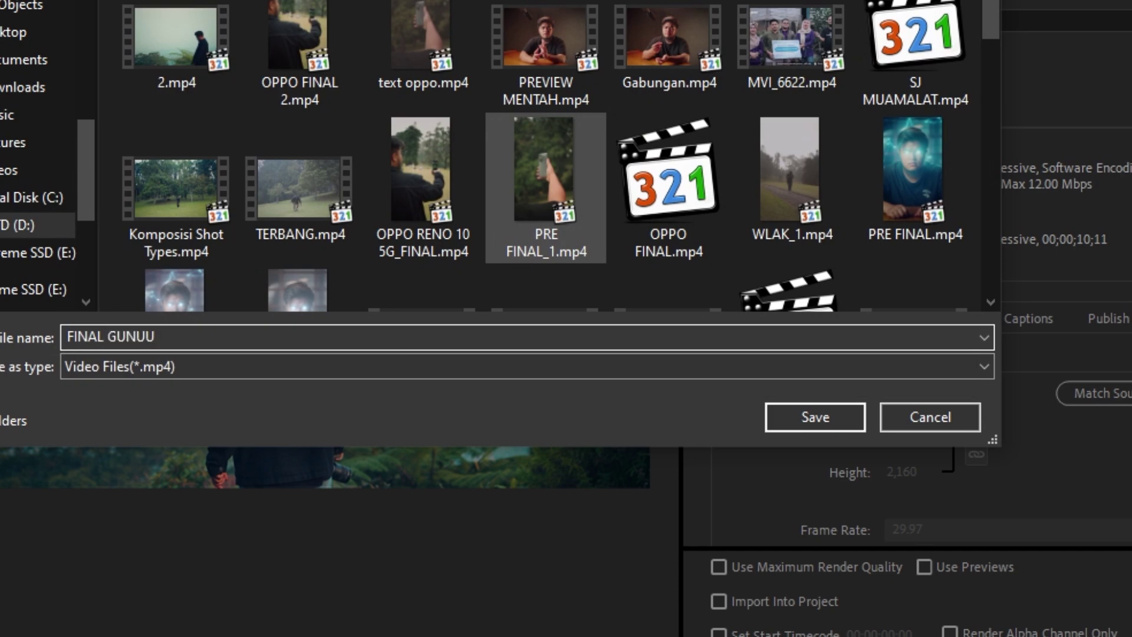
key(BackSpace)
text(NG)
key(Return)
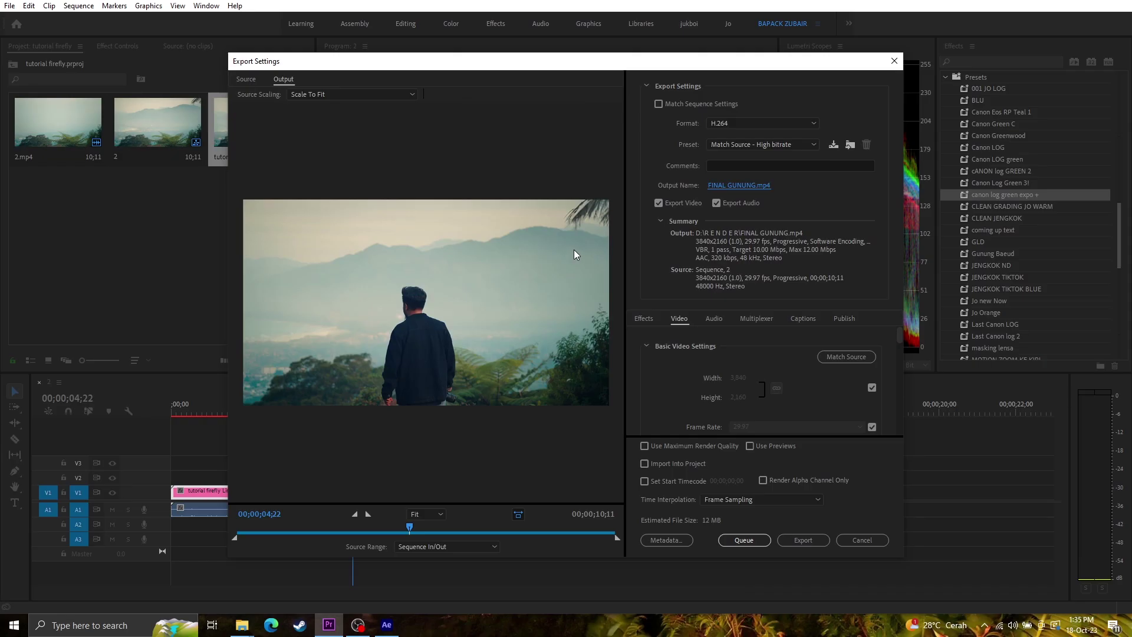
Enable Use Maximum Render Quality and Render at Maximum Depth, and export the H.264 video.
click(663, 446)
scroll(677, 403, down, 5)
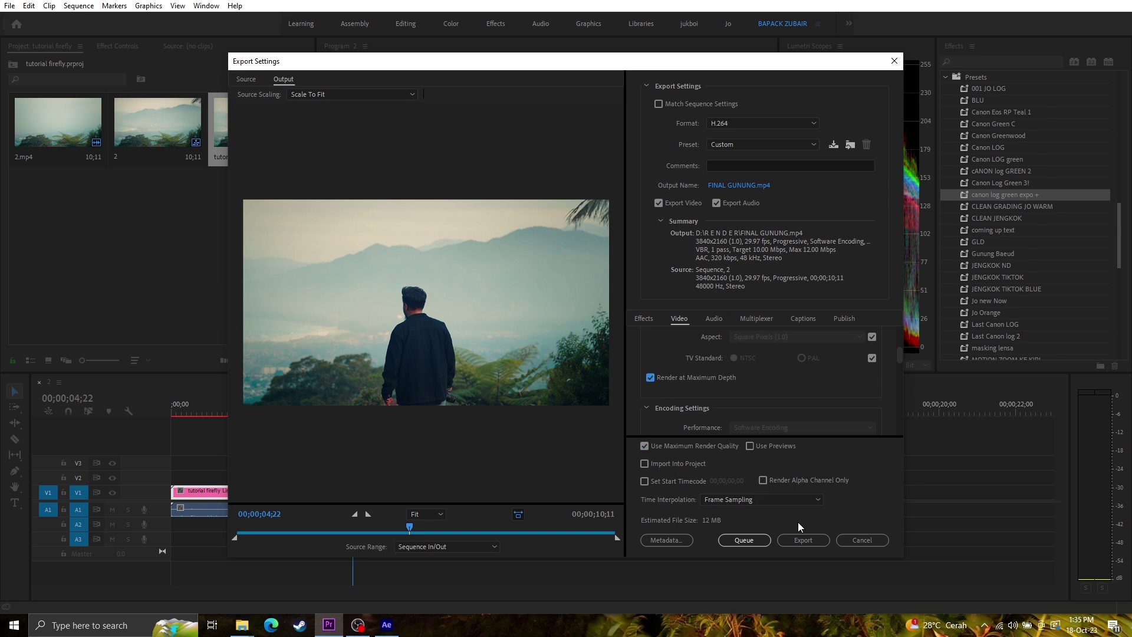
click(803, 540)
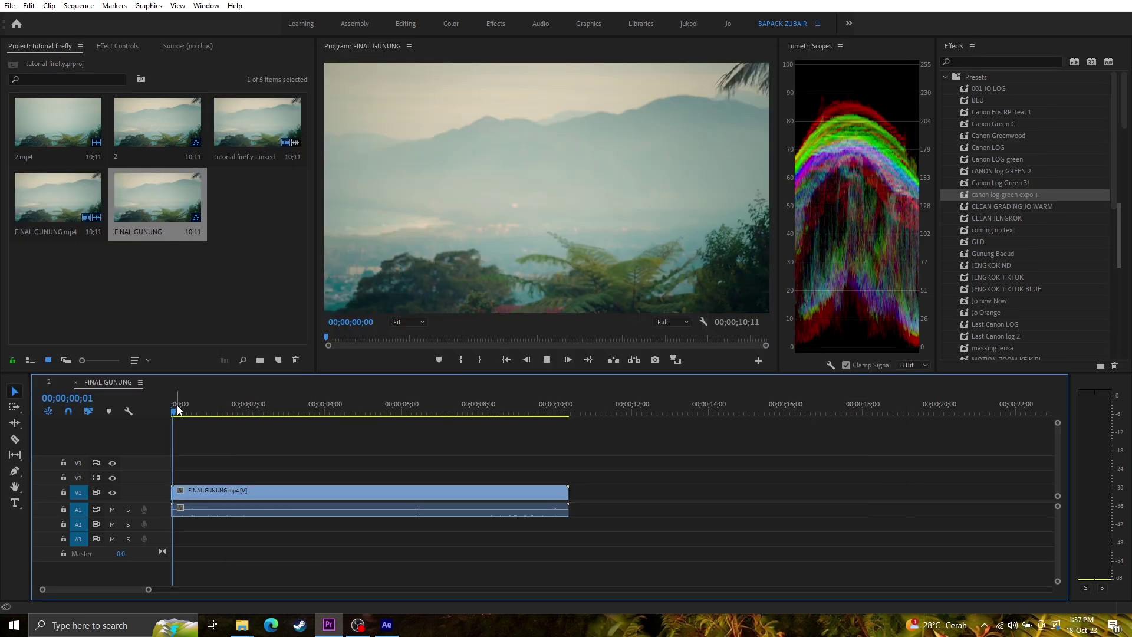
Play back the exported FINAL GUNUNG sequence and pause at 8;05 to examine the replaced background.
key(space)
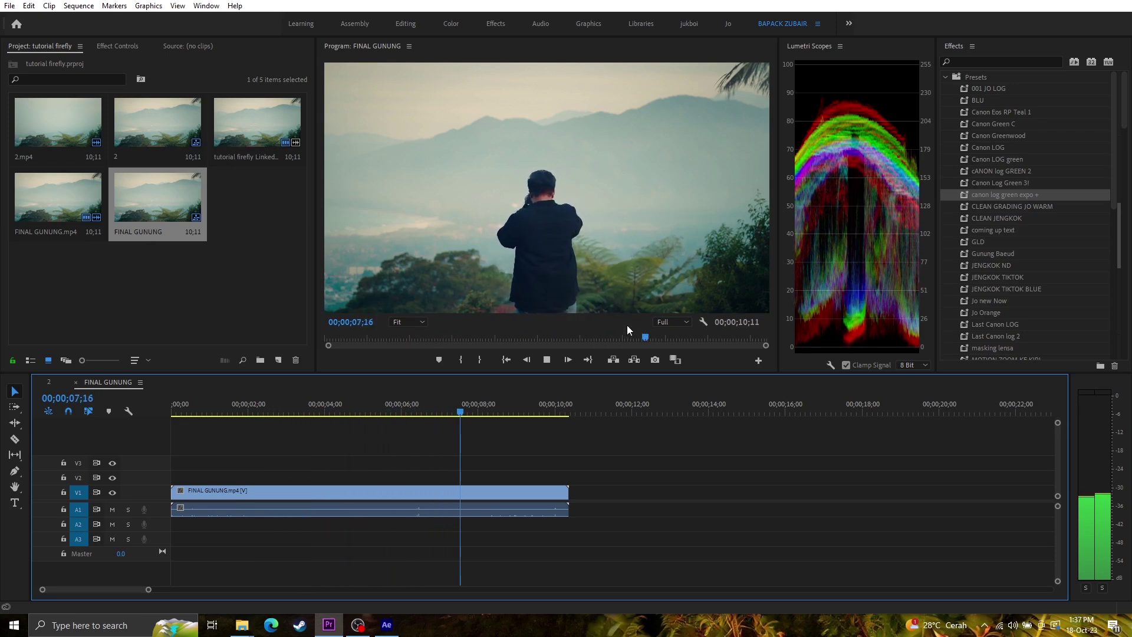
key(space)
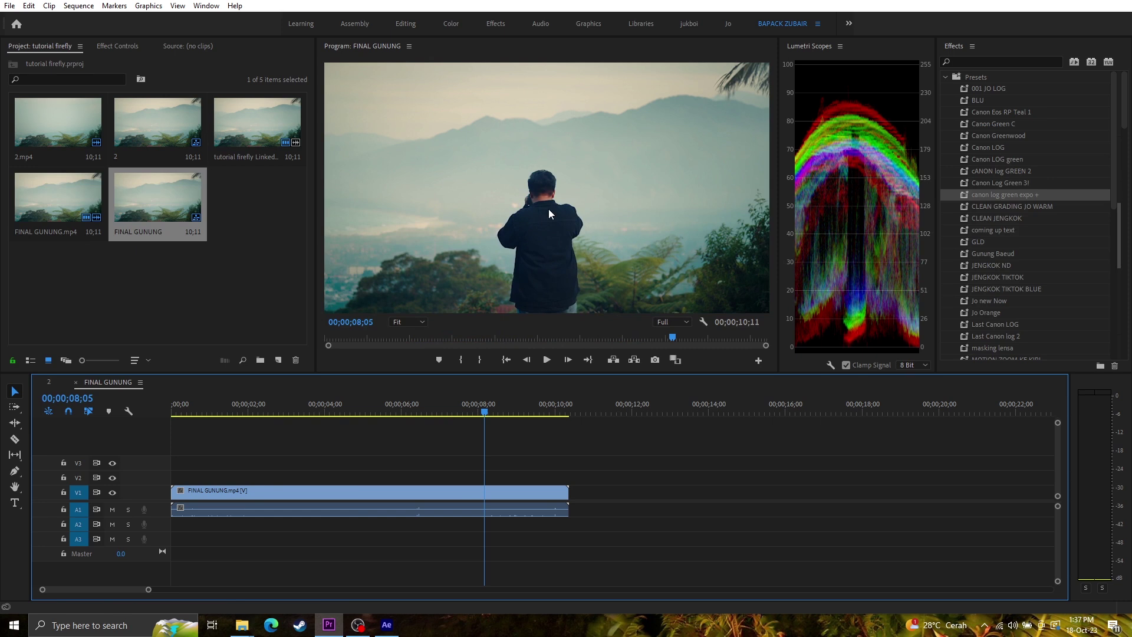
click(557, 249)
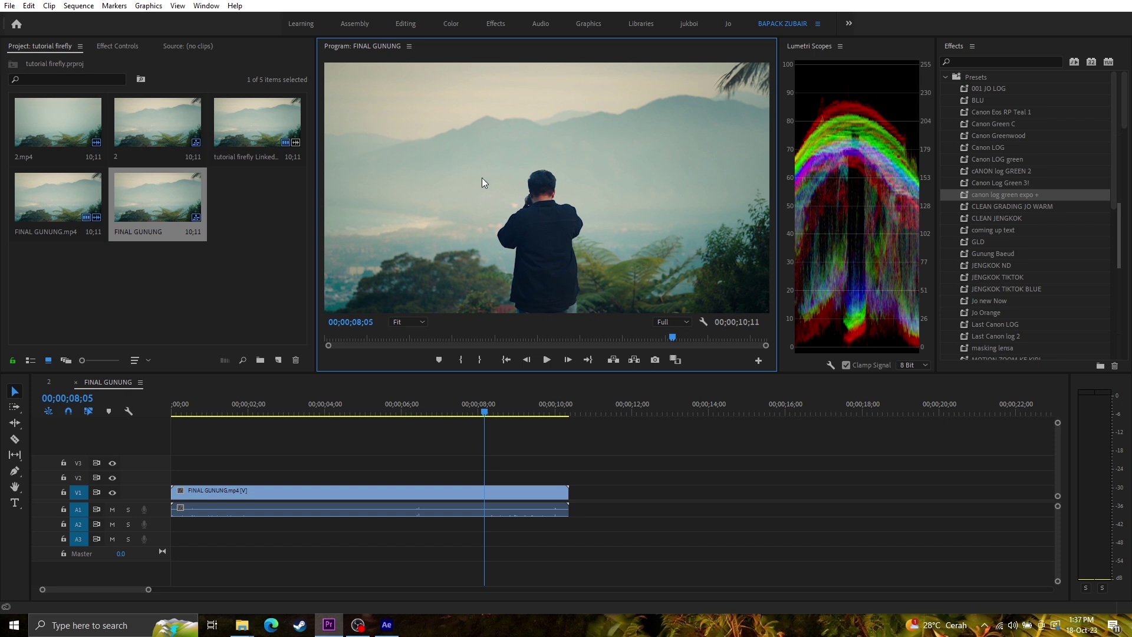
click(208, 402)
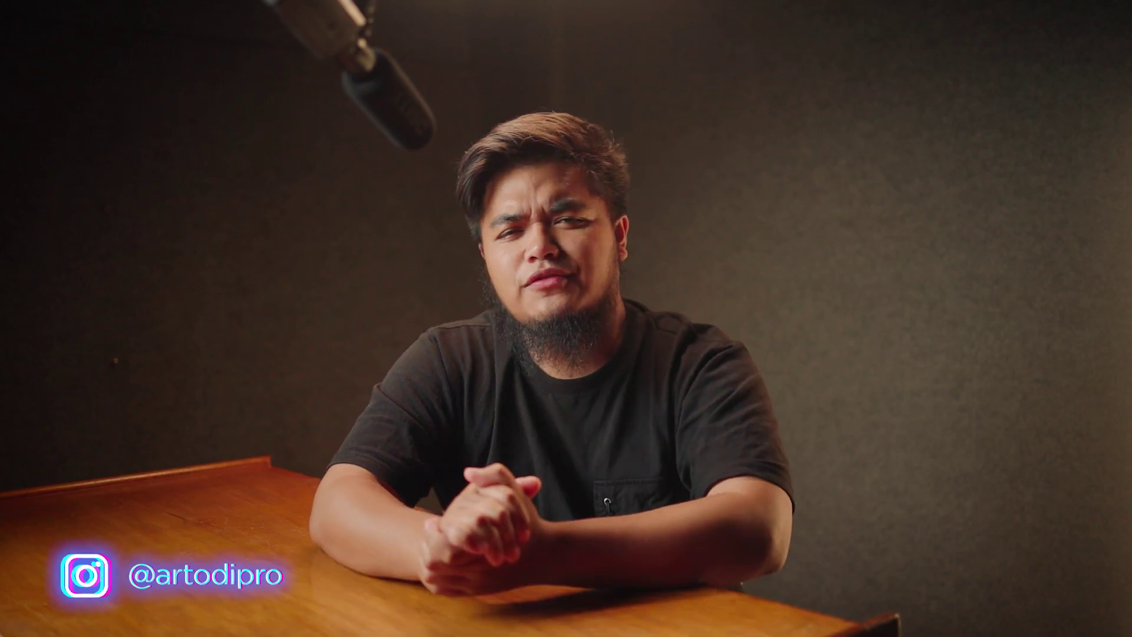